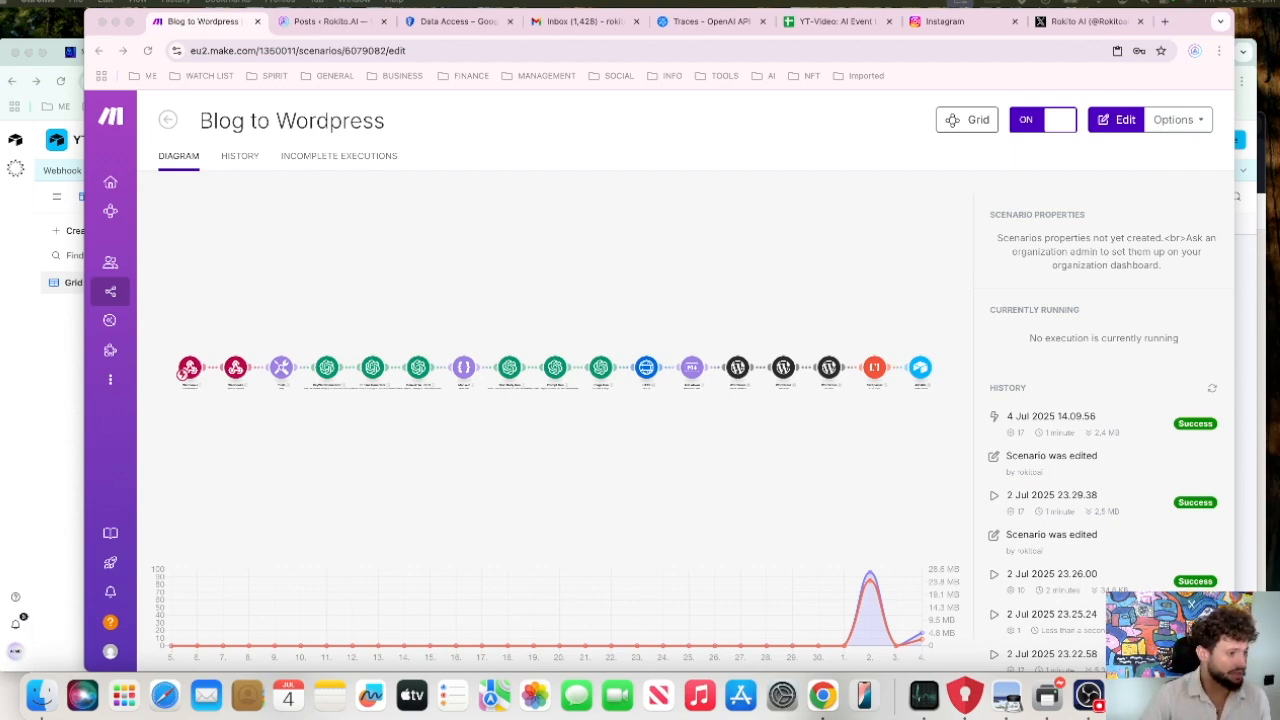
Step: Show the Make Advanced certificate and the white AI Engine.png diagram, and return to the Blog to Wordpress scenario
left_click_drag(0, 241, 538, 67)
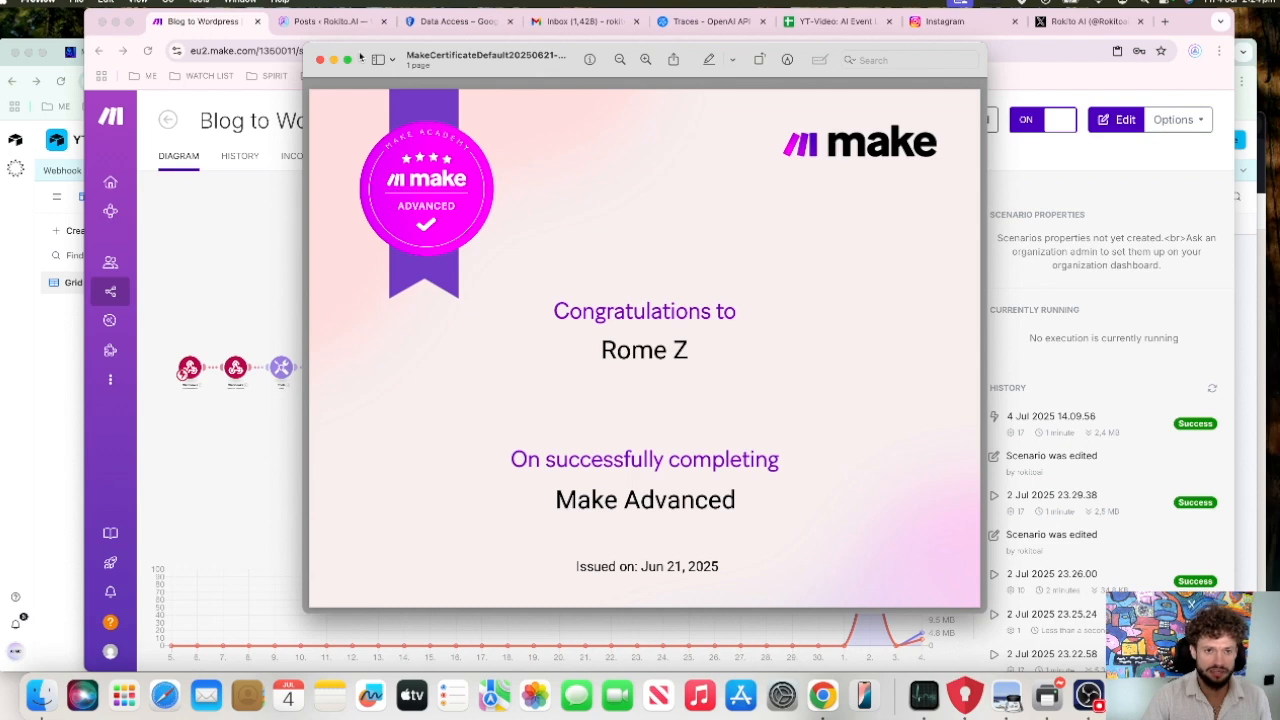
left_click_drag(361, 58, 0, 142)
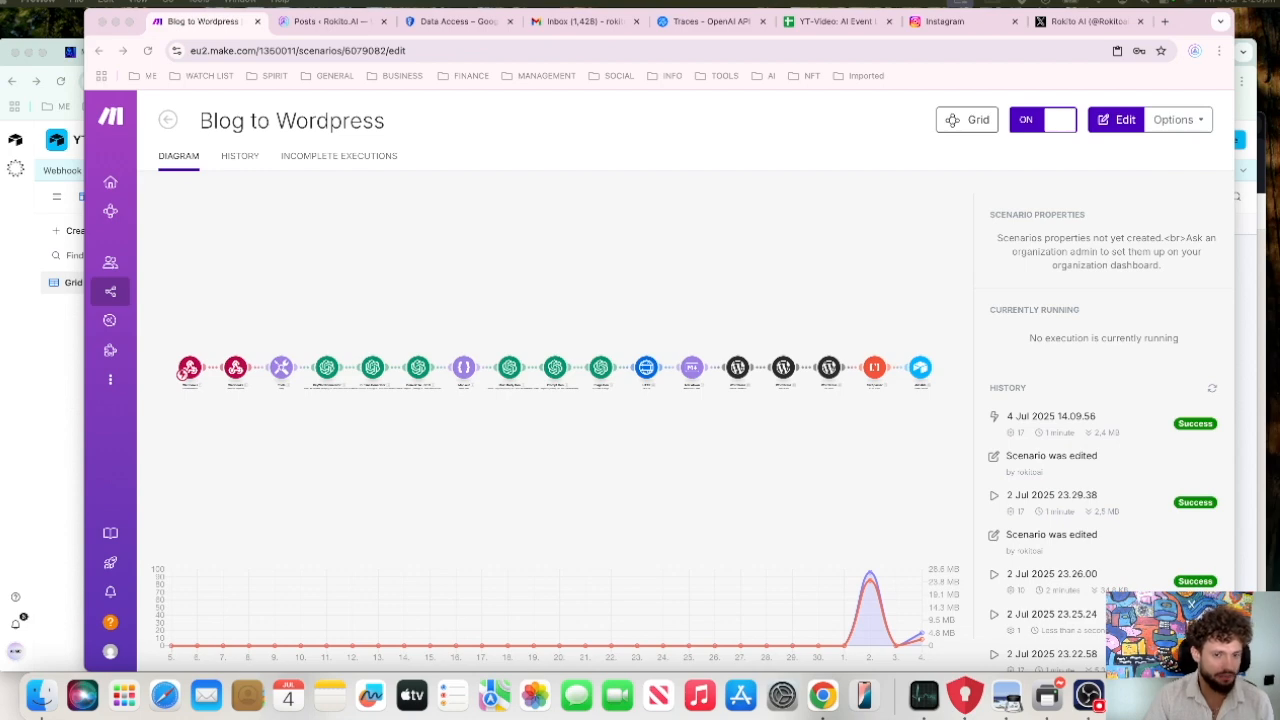
left_click_drag(1, 195, 680, 28)
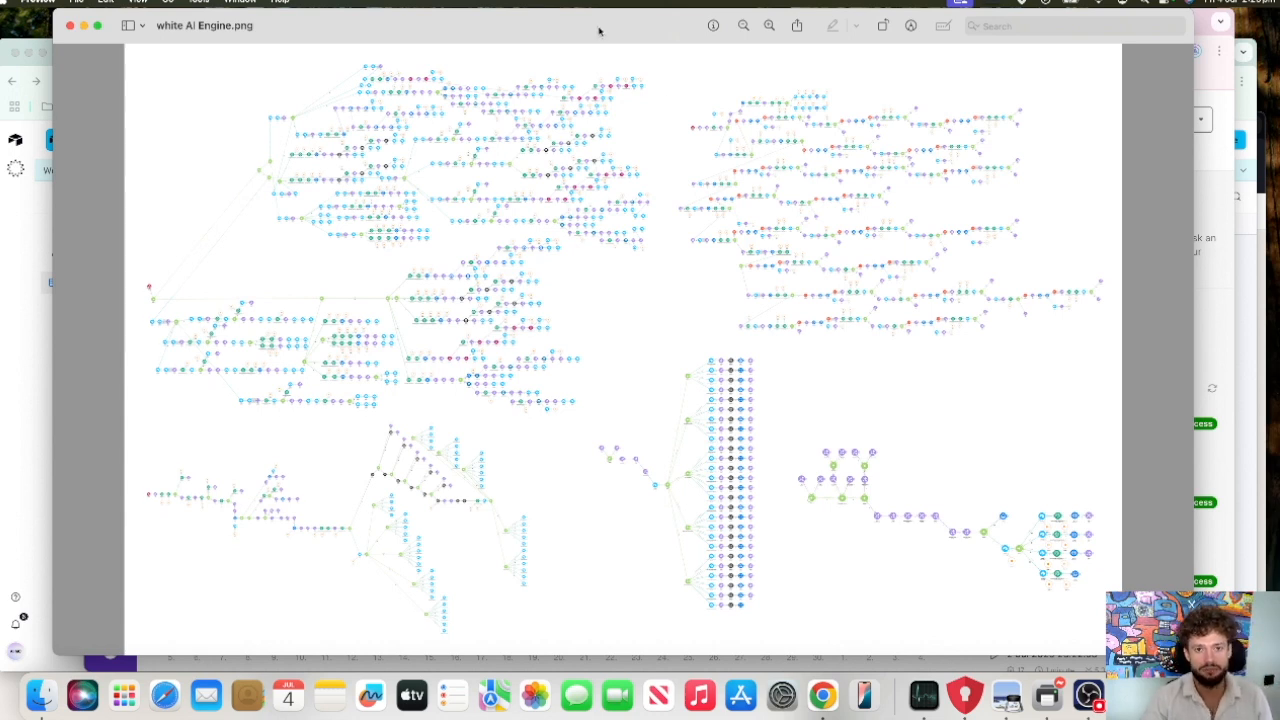
left_click_drag(599, 31, 600, 42)
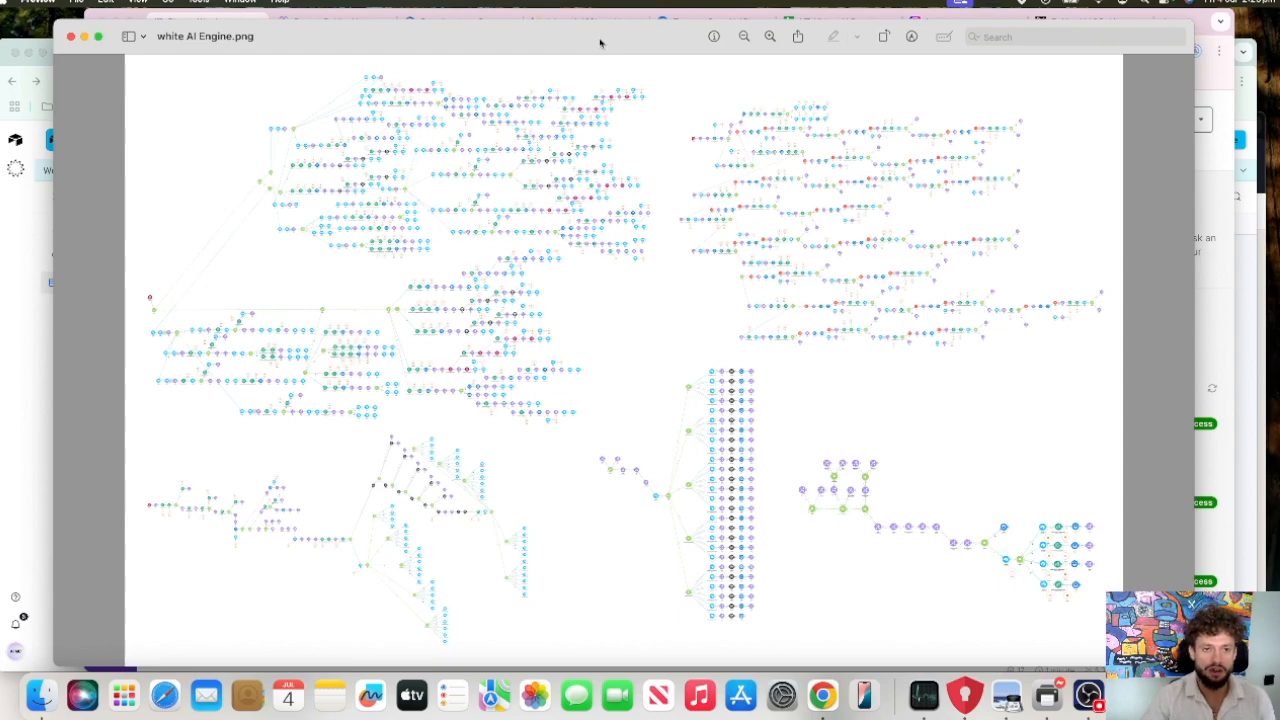
left_click_drag(600, 42, 0, 42)
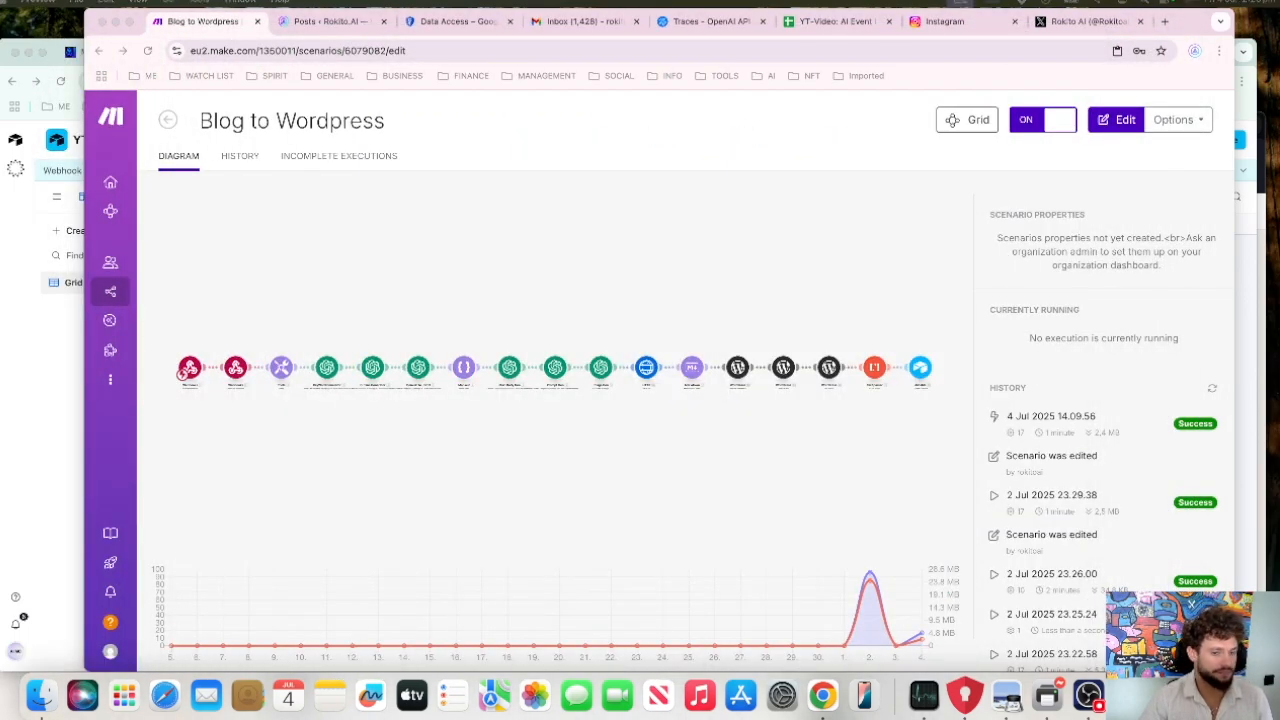
key("ctrl+Up")
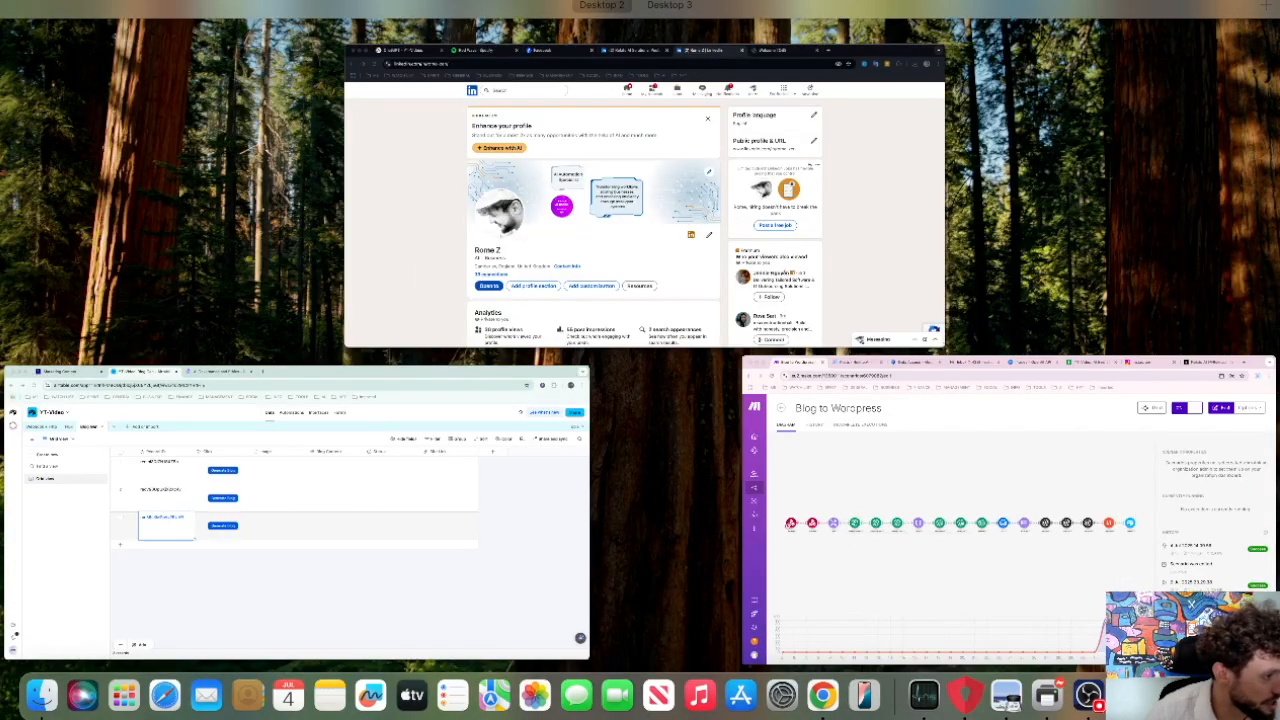
key("ctrl+Up")
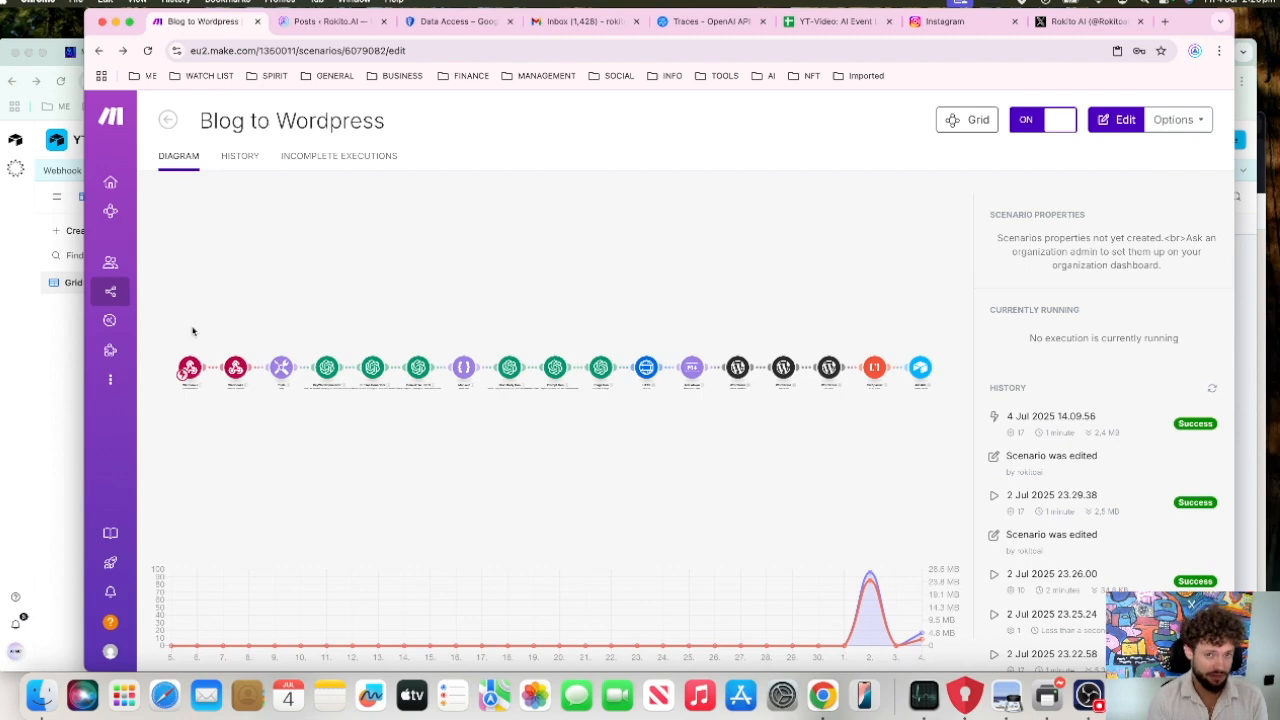
Step: Switch to the Blog Gen table in Airtable and run Generate Blog for the first record
left_click(71, 320)
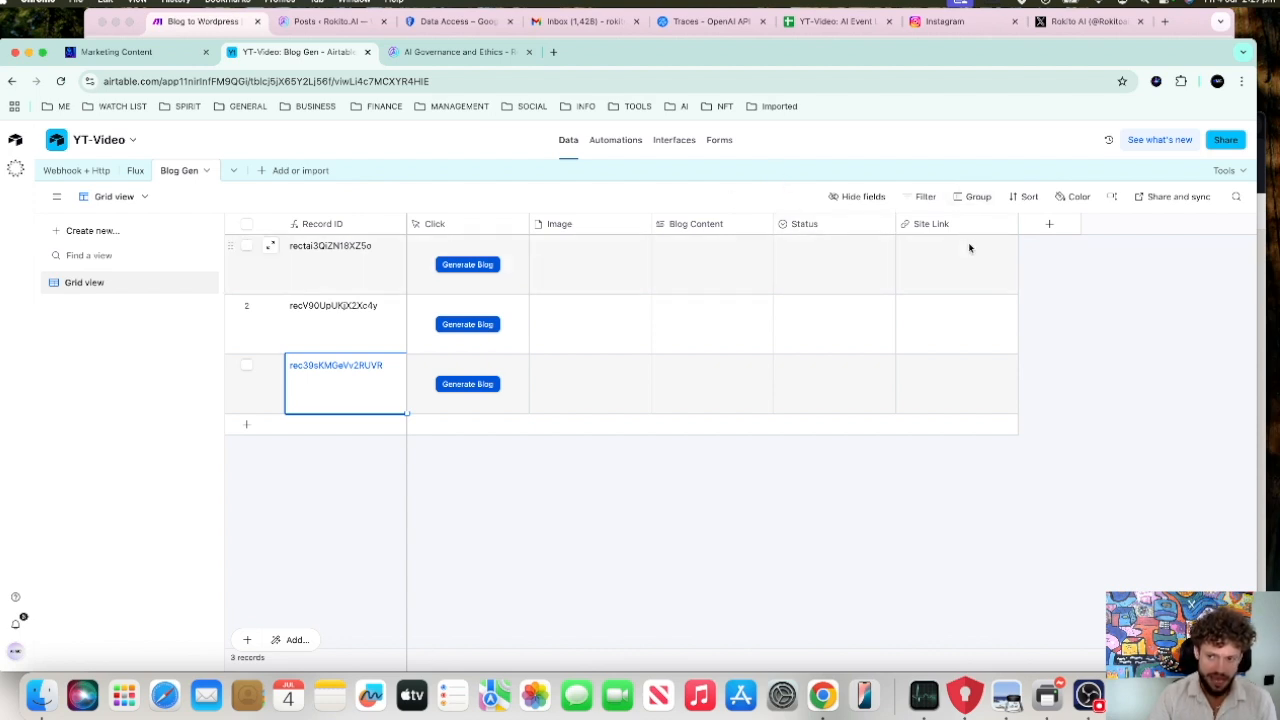
left_click(214, 21)
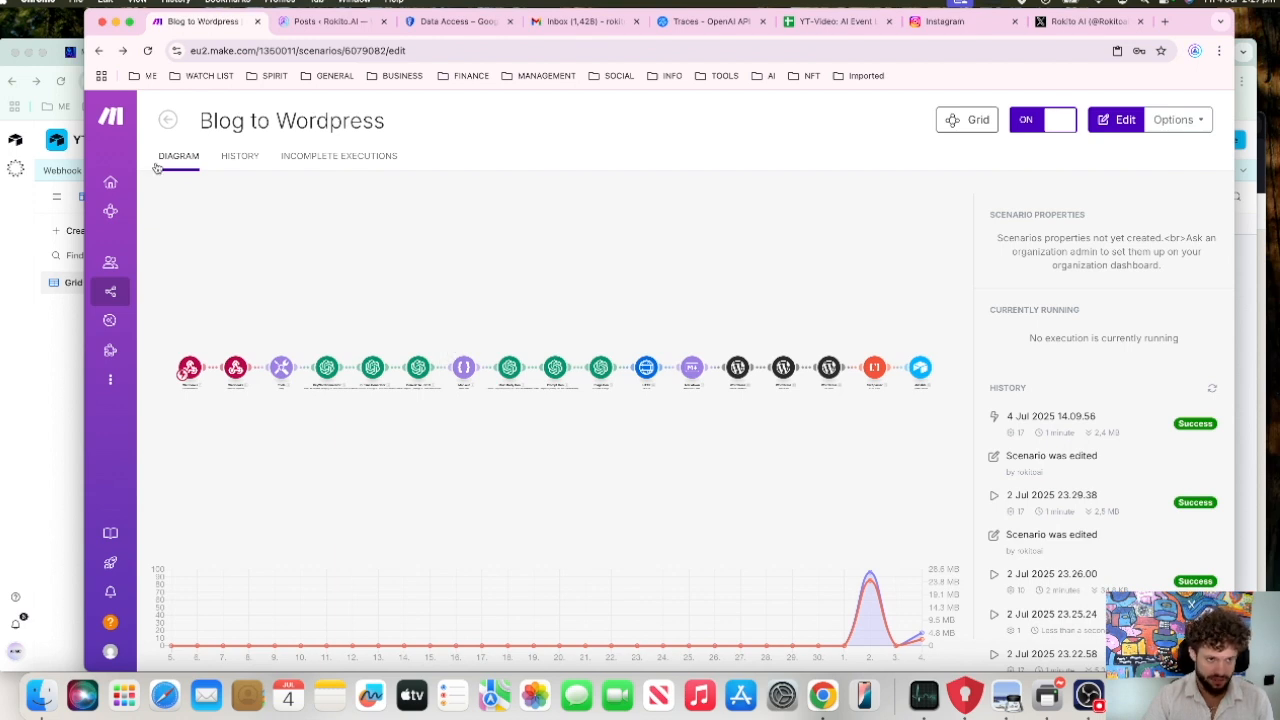
left_click(51, 62)
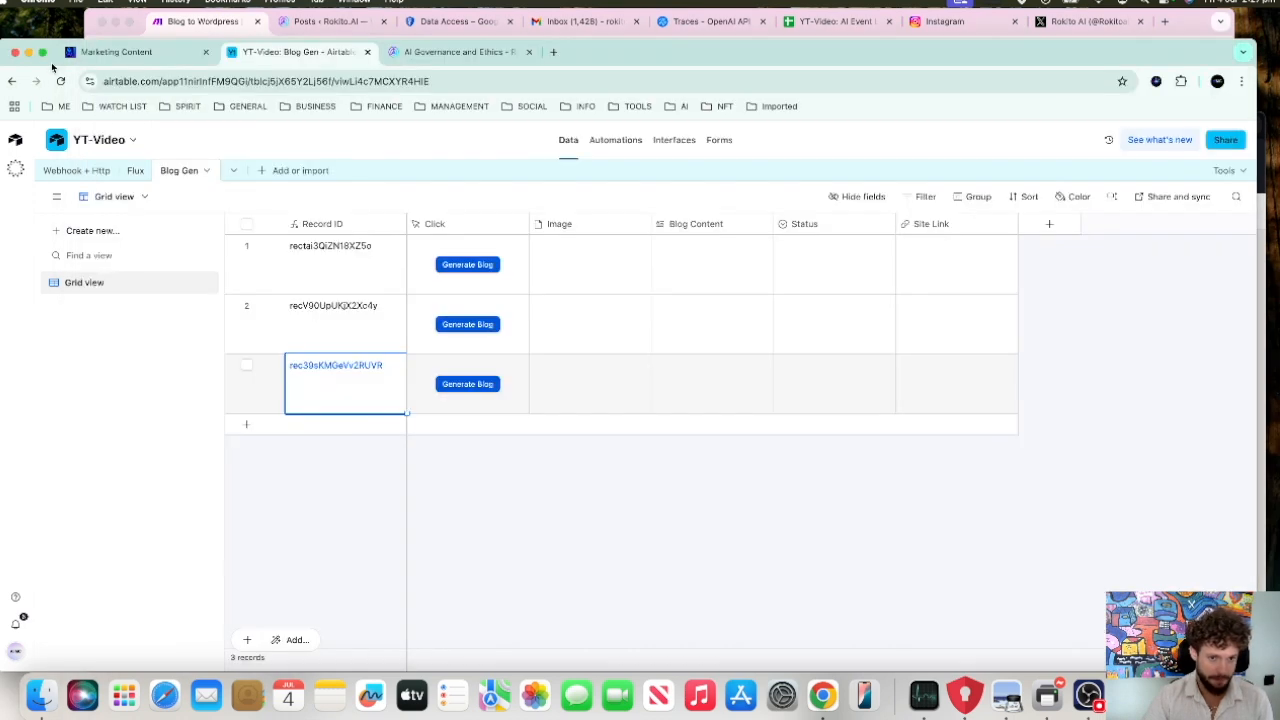
left_click(473, 268)
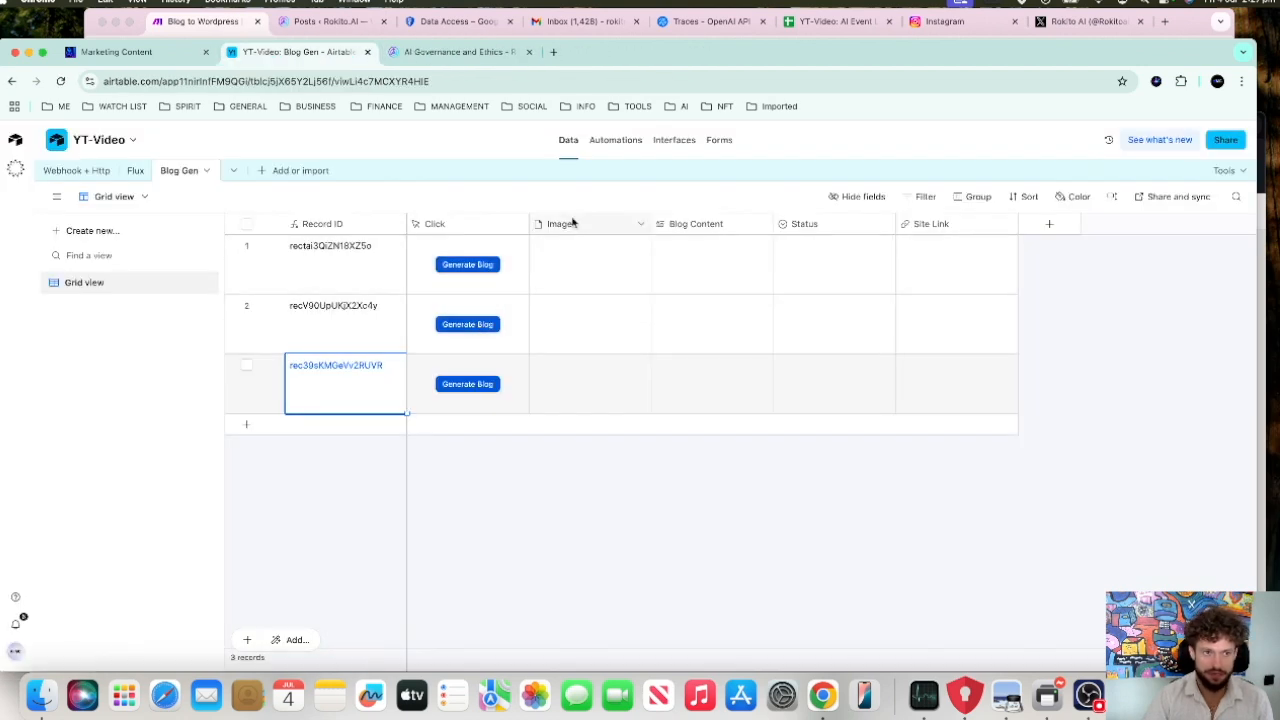
Step: Switch to the Blog to Wordpress scenario in Make, open its editor and follow the run through to the Airtable module
left_click(226, 30)
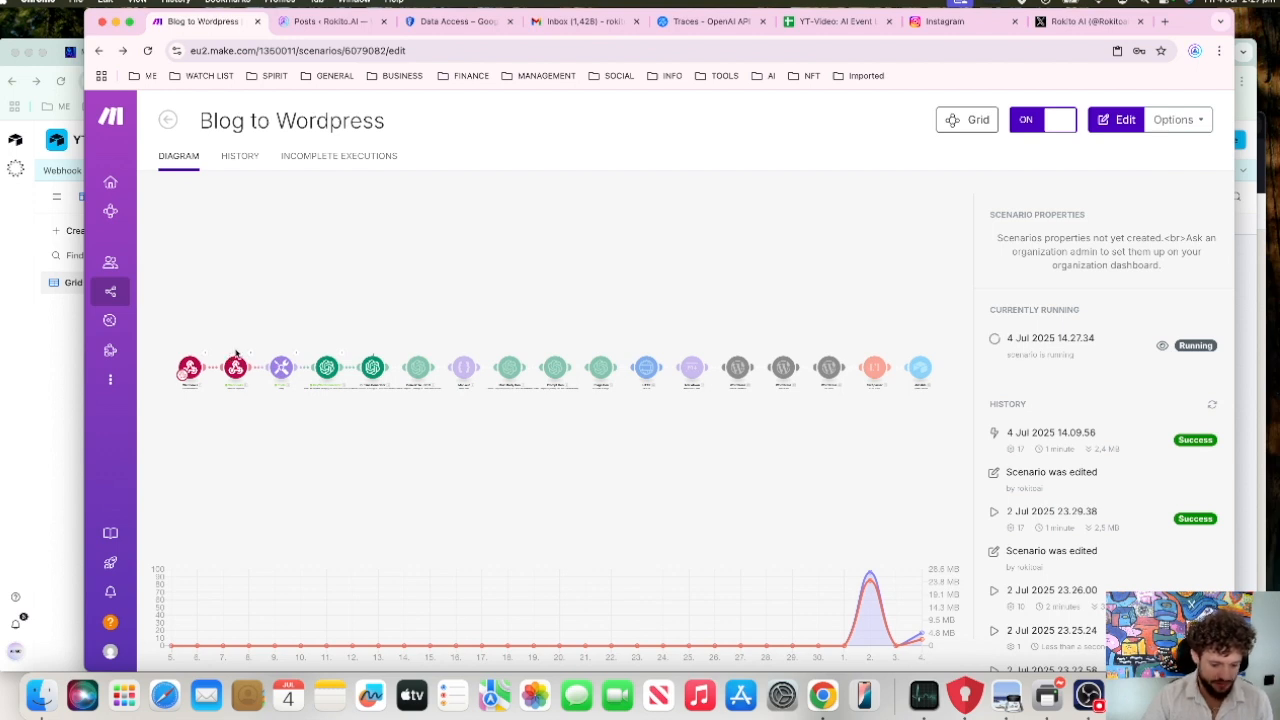
left_click(235, 345)
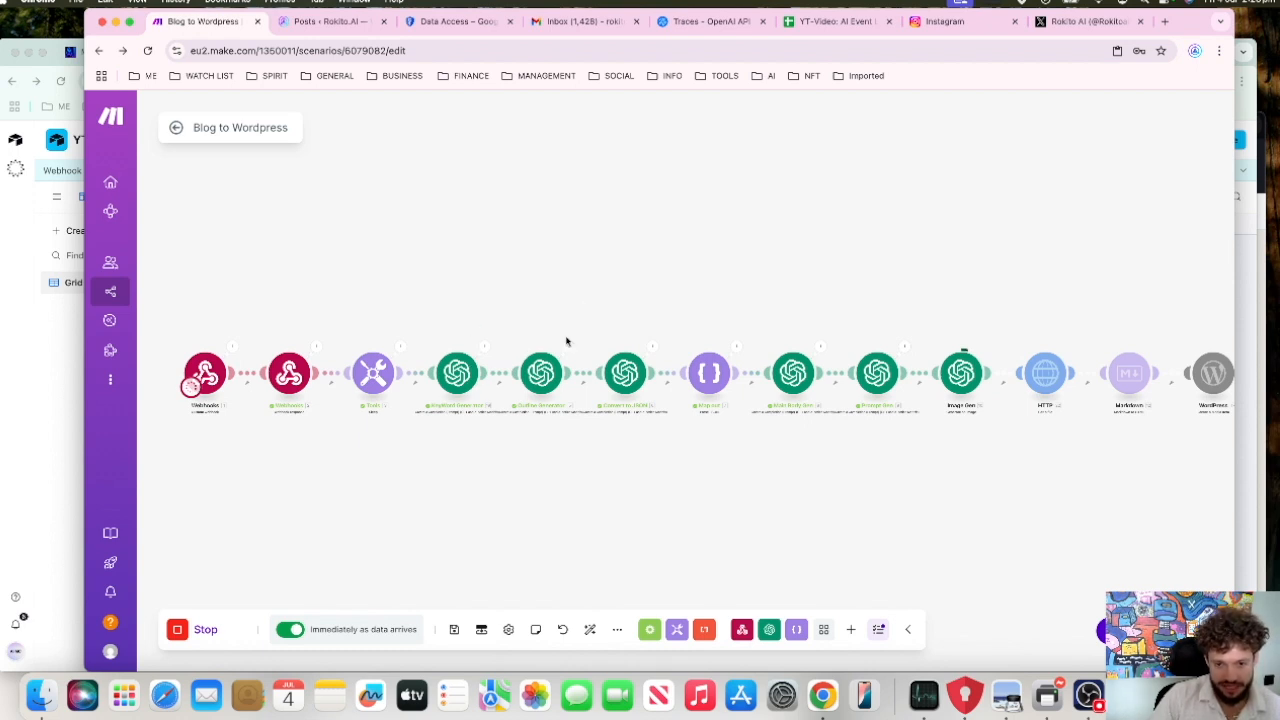
left_click_drag(561, 323, 542, 323)
left_click_drag(667, 295, 476, 330)
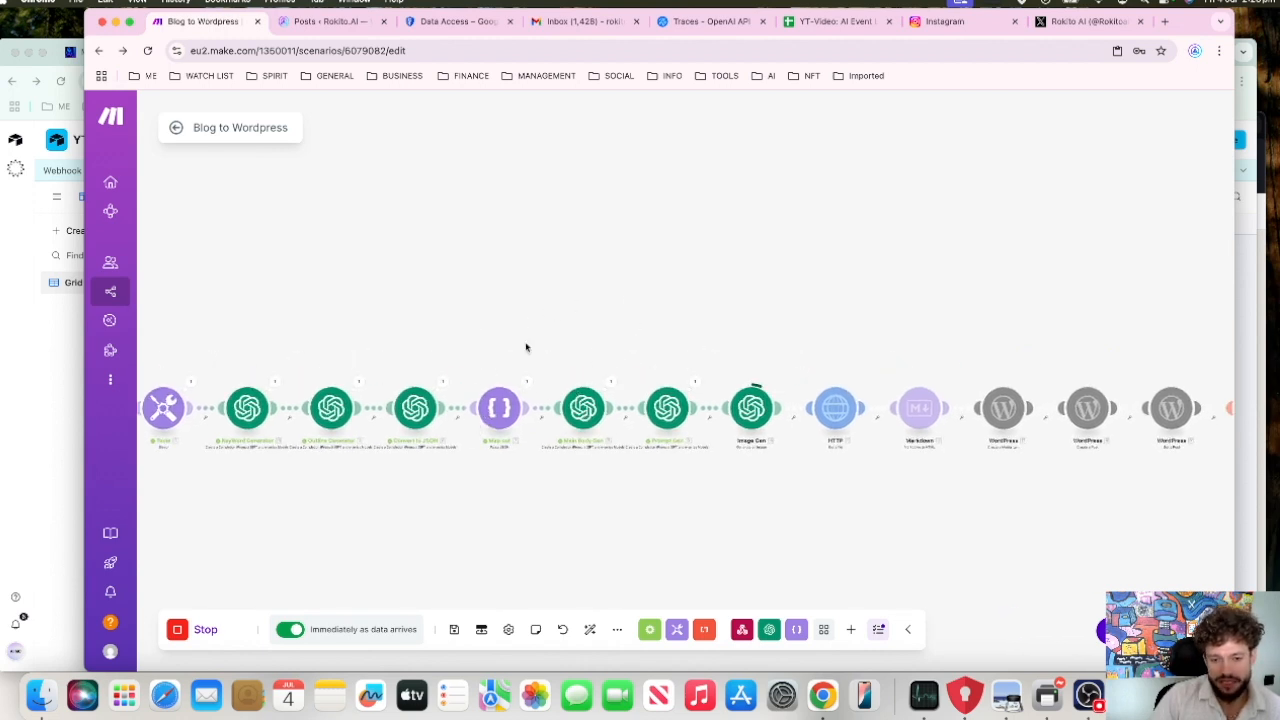
left_click_drag(522, 323, 452, 330)
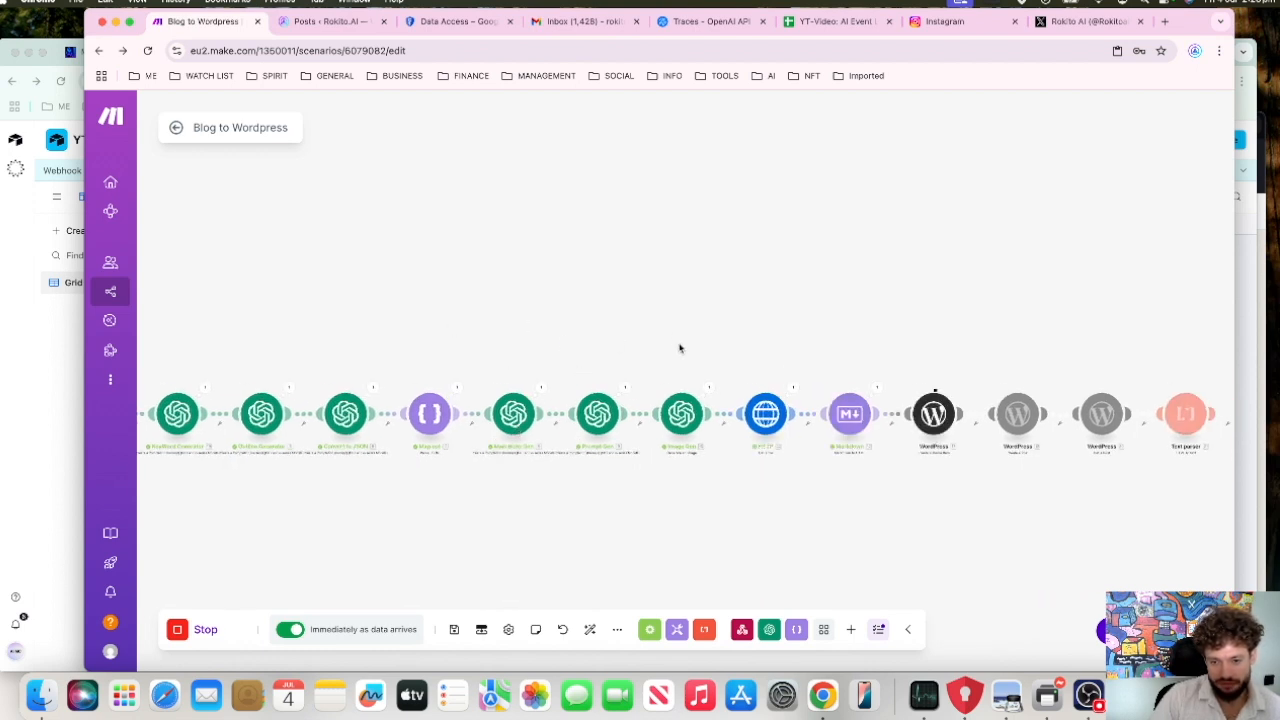
left_click_drag(682, 384, 660, 382)
left_click_drag(673, 333, 546, 365)
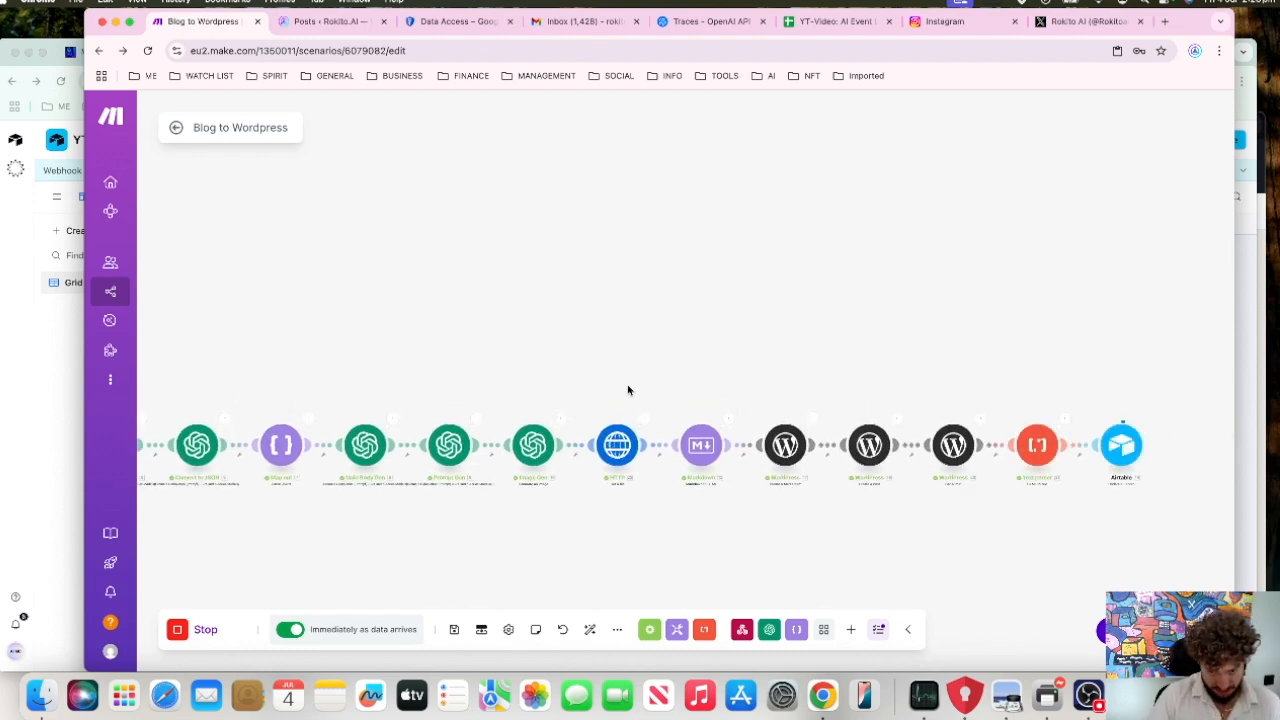
left_click_drag(628, 388, 600, 386)
left_click_drag(664, 360, 637, 368)
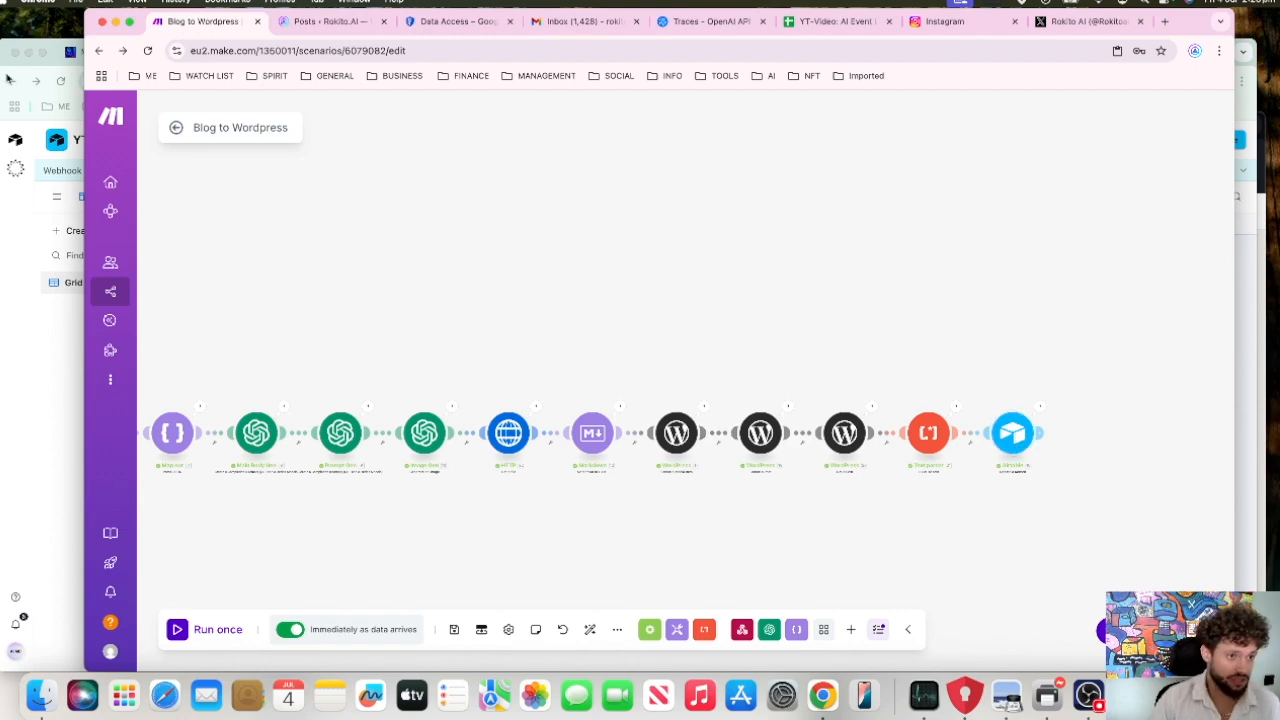
Step: Return to Airtable, reload the Blog Gen table and view the first record's image at full size
left_click(58, 50)
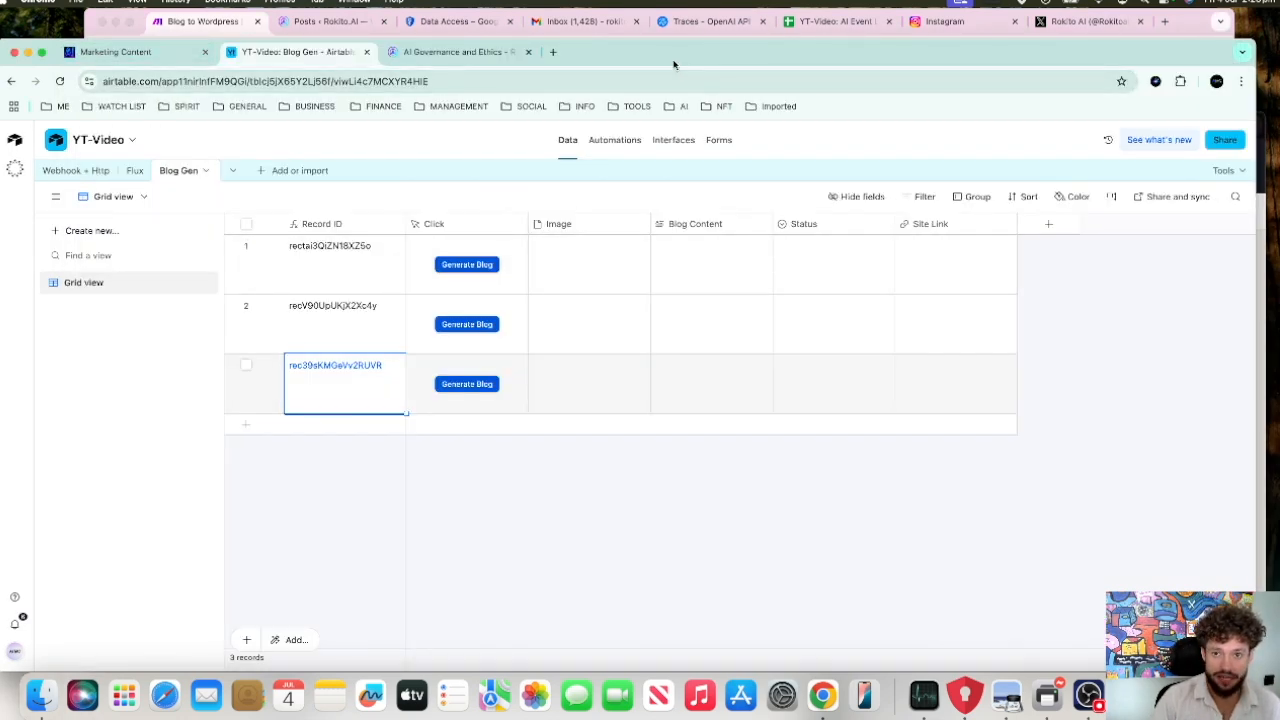
left_click(647, 80)
key("Return")
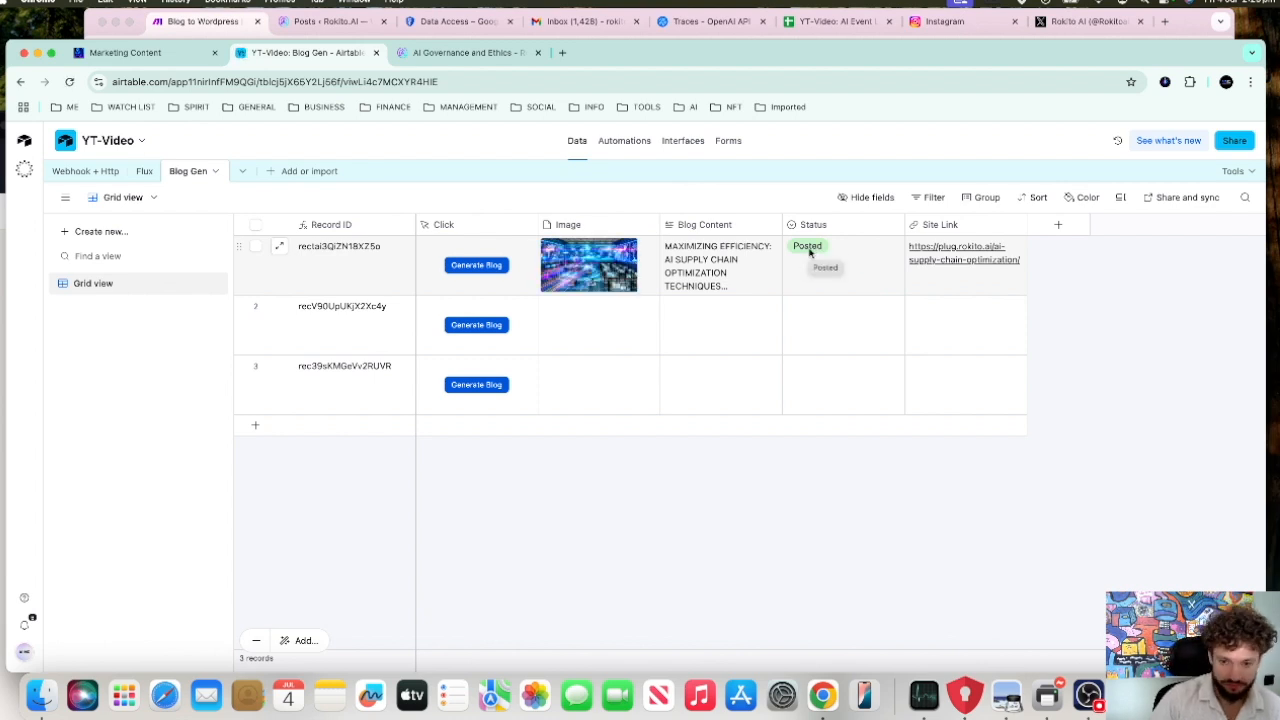
left_click(592, 259)
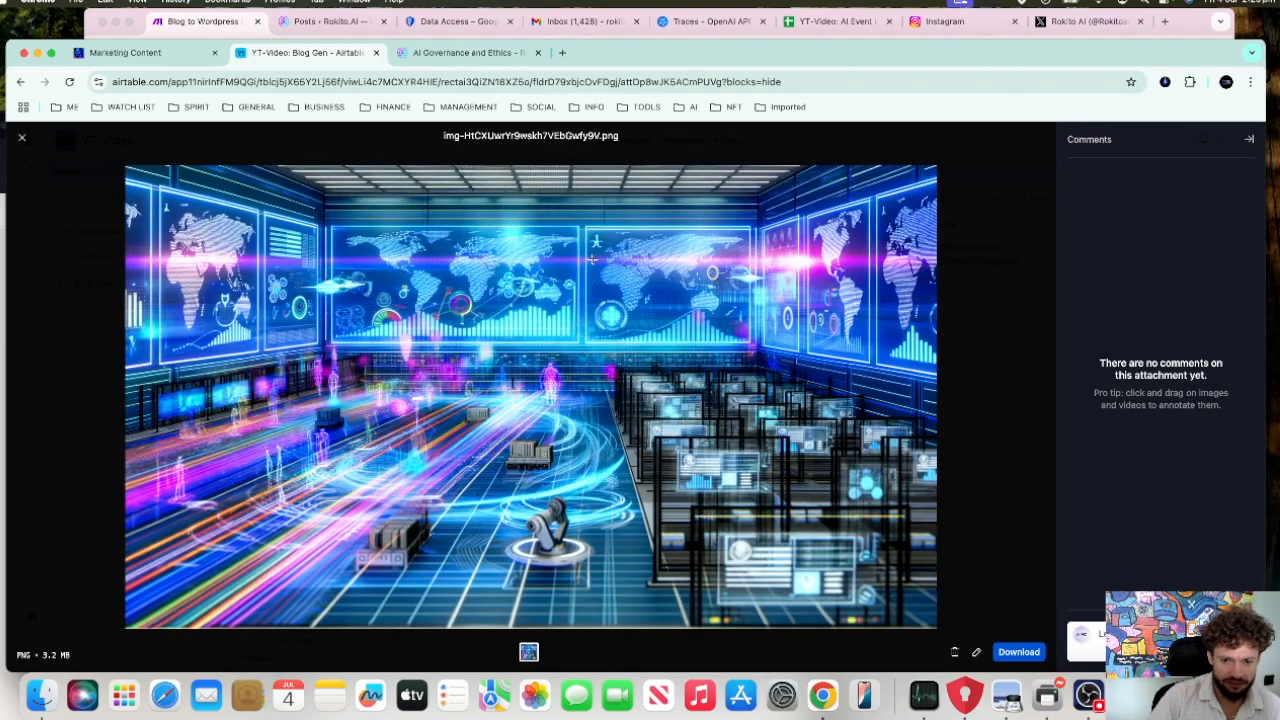
left_click(24, 142)
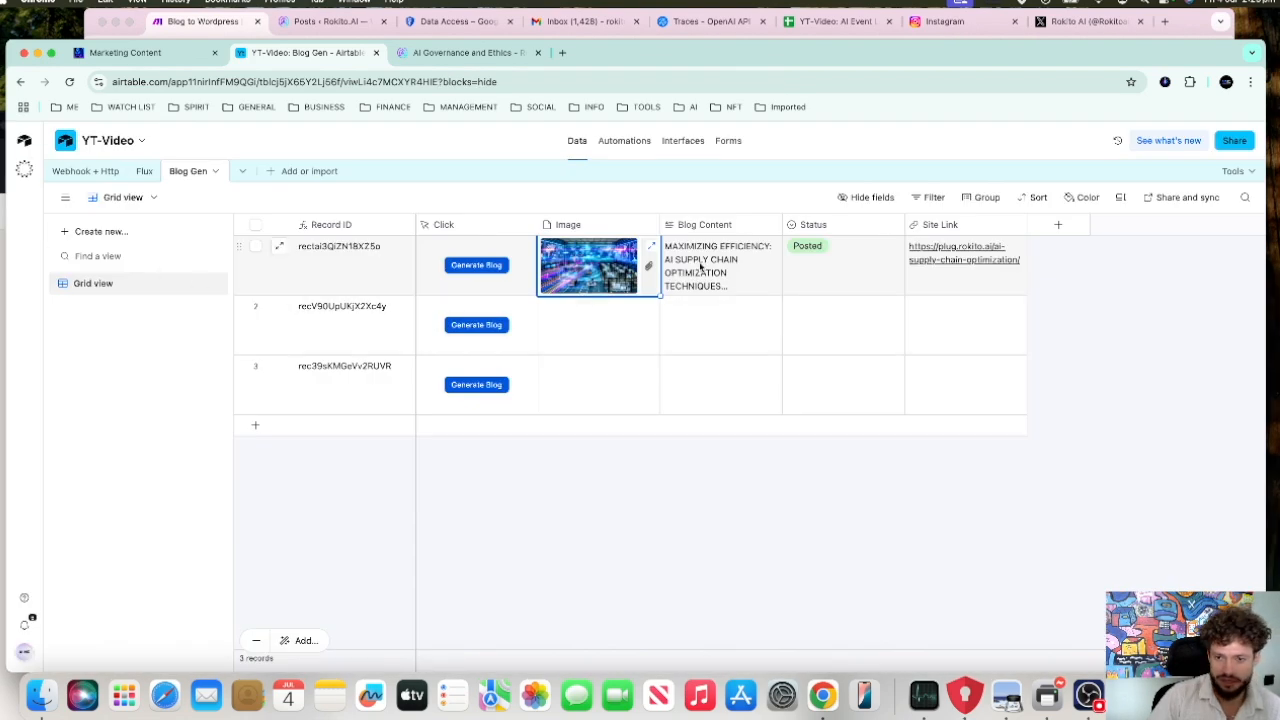
Step: Expand the first record's Blog Content field, look through the full text and close it
double_click(701, 264)
left_click(772, 254)
scroll(849, 342, "down", 10)
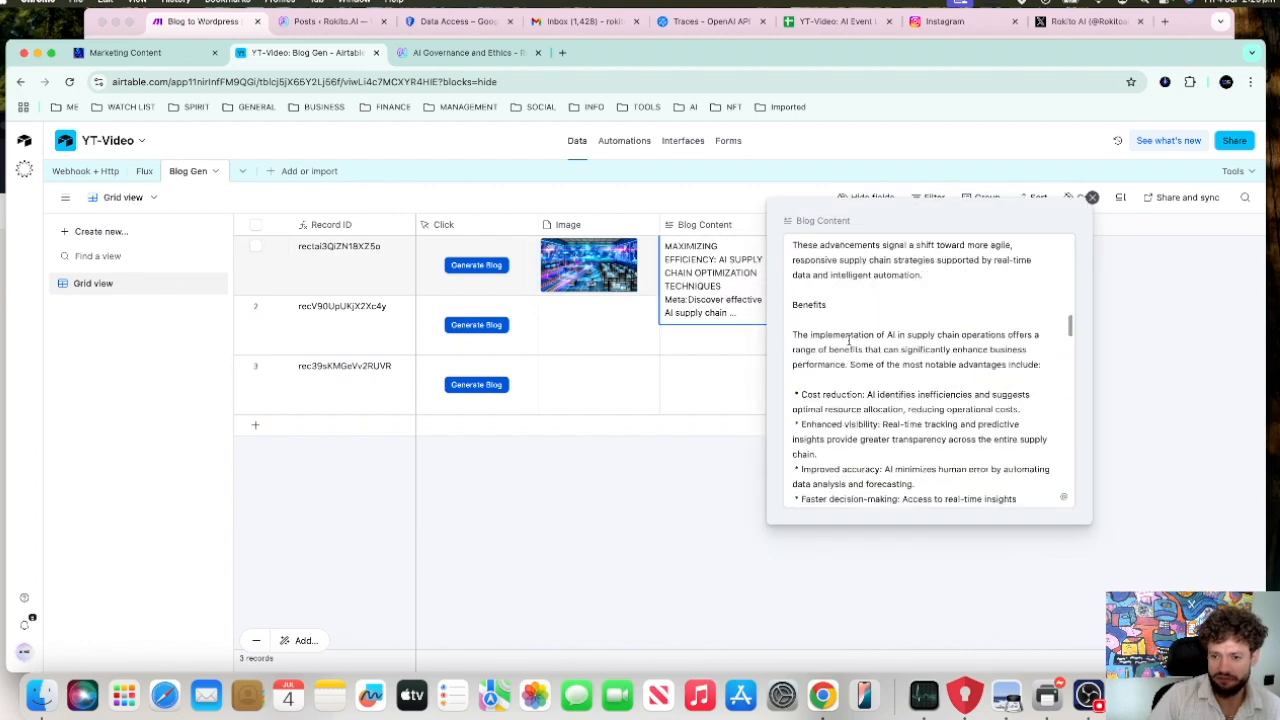
scroll(849, 342, "up", 15)
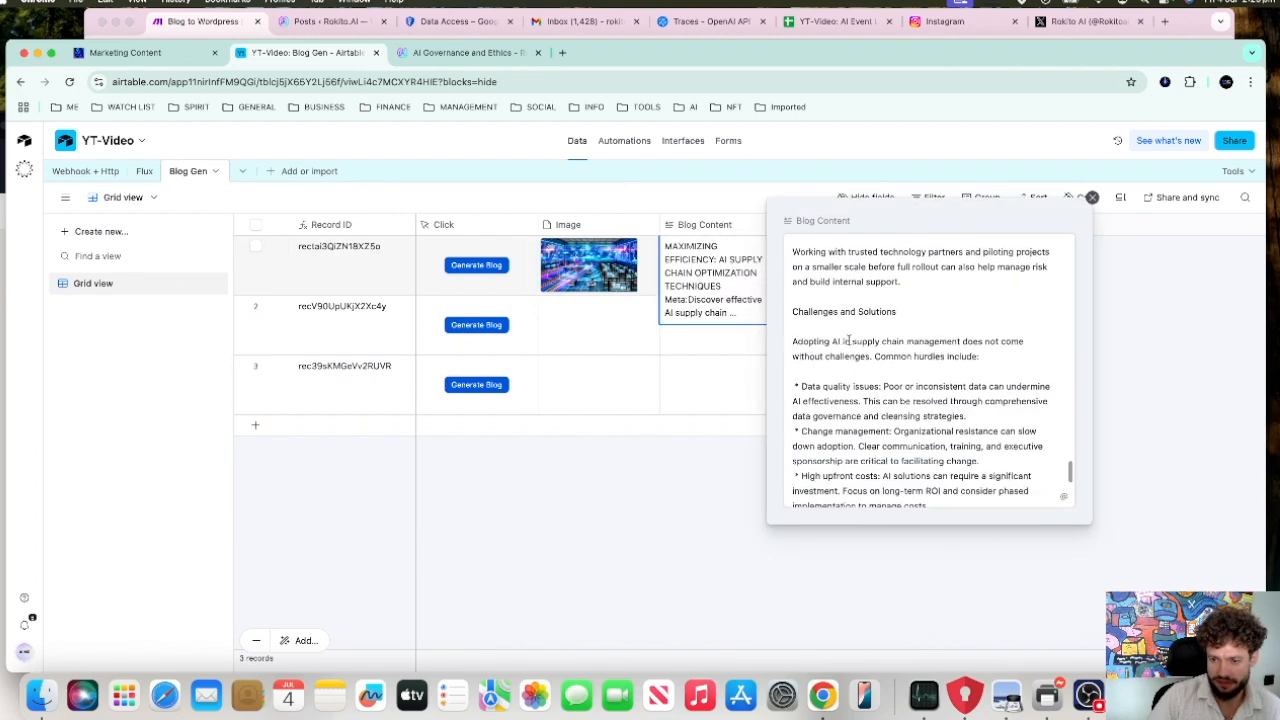
left_click(1105, 342)
Step: Open the first record's site link and close the AI Governance and Ethics page
left_click(948, 262)
left_click(951, 252)
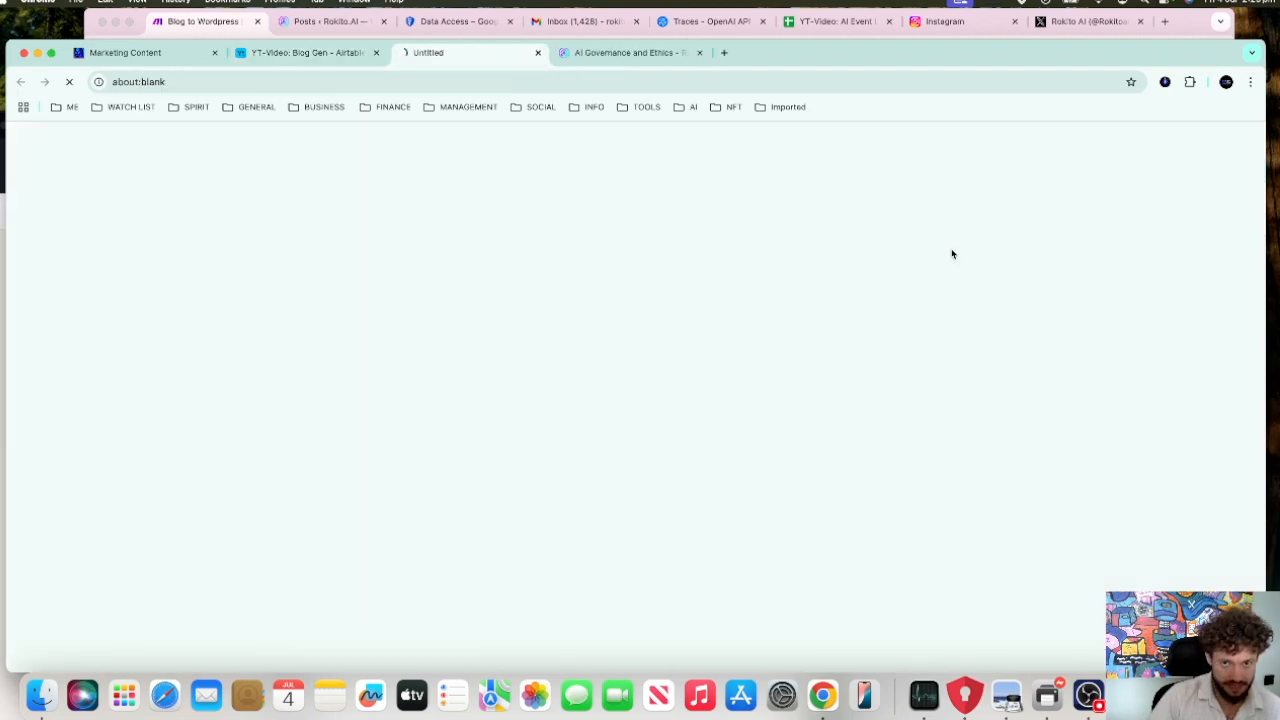
left_click(699, 52)
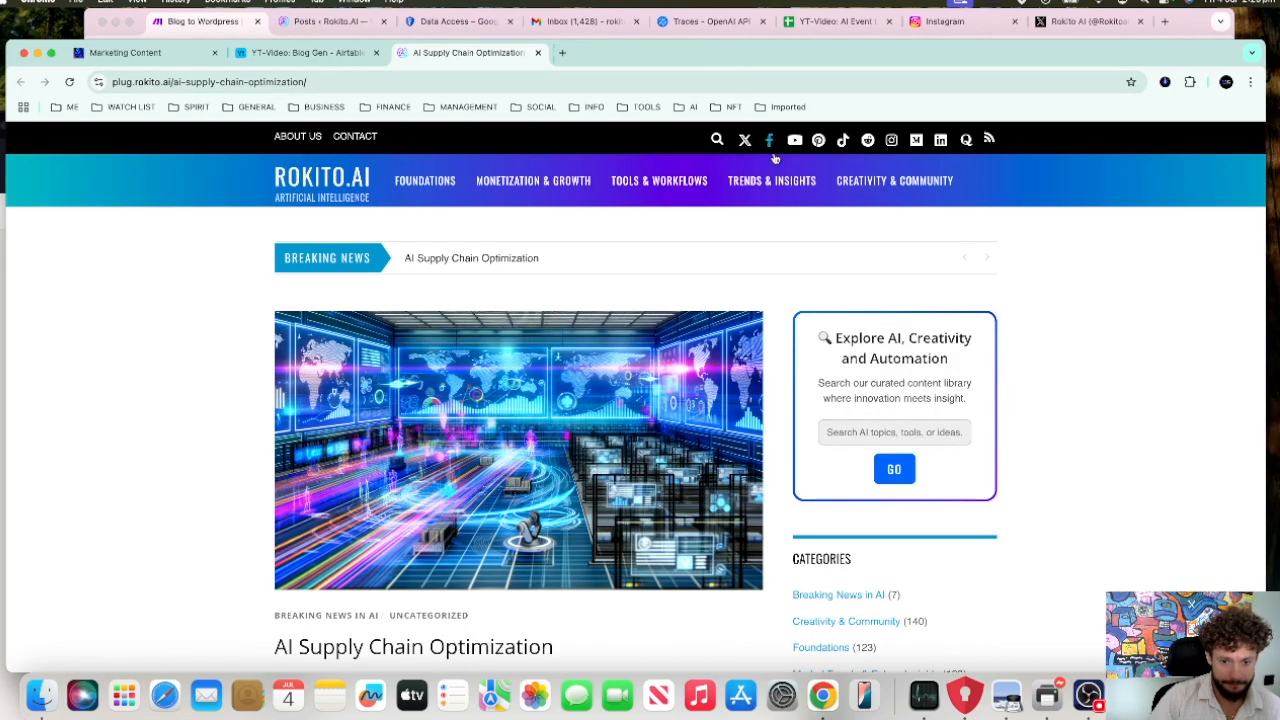
Step: Examine the published AI Supply Chain Optimization post from its header image down to the conclusion
scroll(607, 485, "down", 5)
scroll(607, 485, "up", 2)
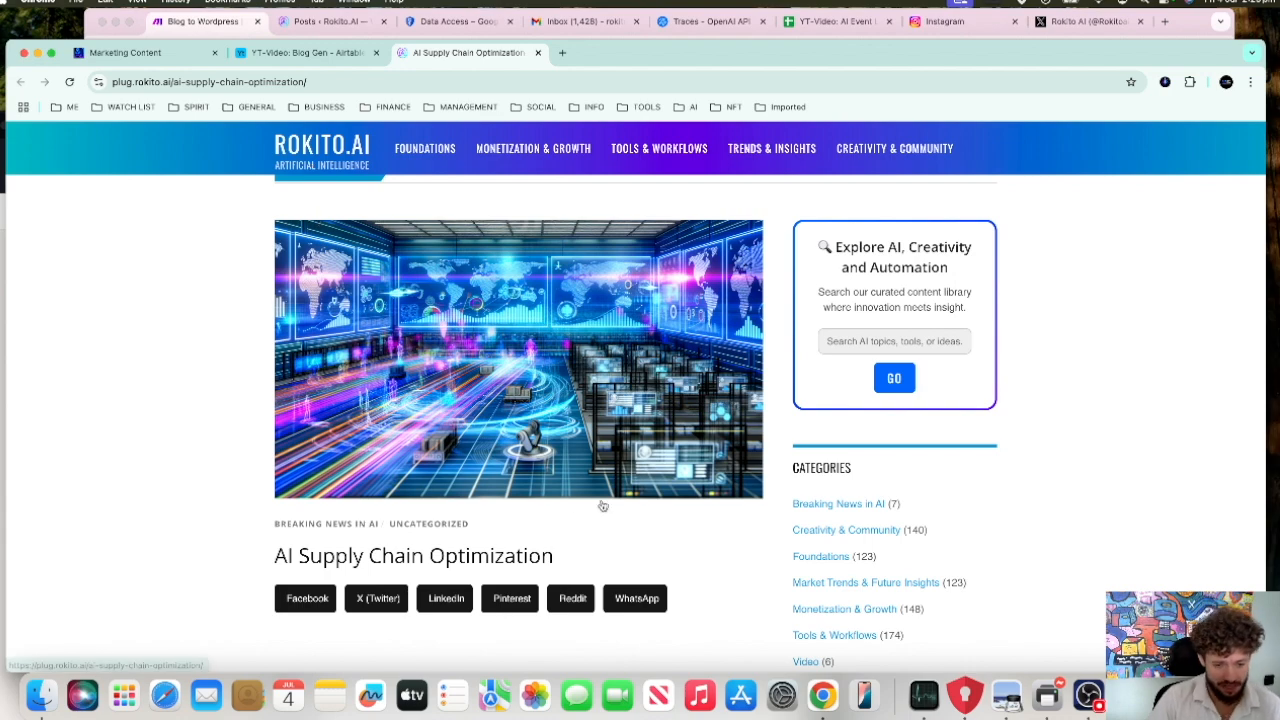
scroll(602, 506, "down", 2)
scroll(322, 389, "up", 5)
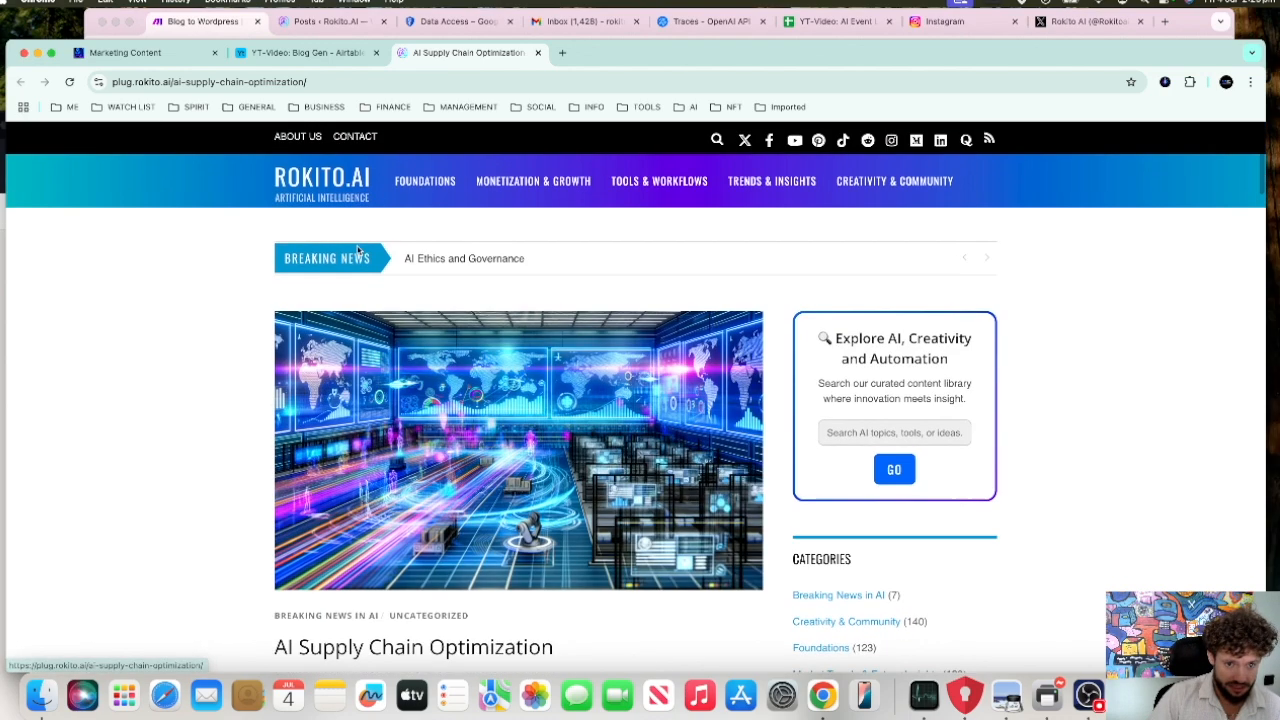
scroll(430, 545, "down", 5)
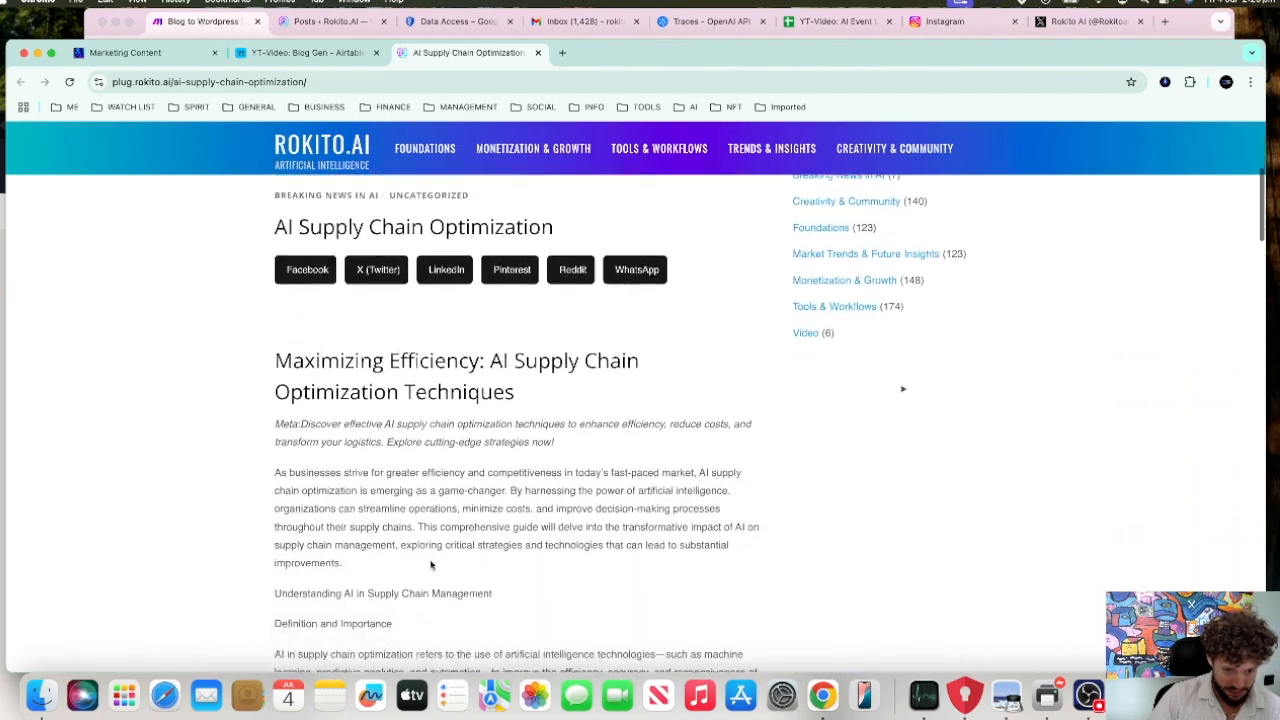
scroll(431, 565, "down", 15)
scroll(431, 562, "down", 15)
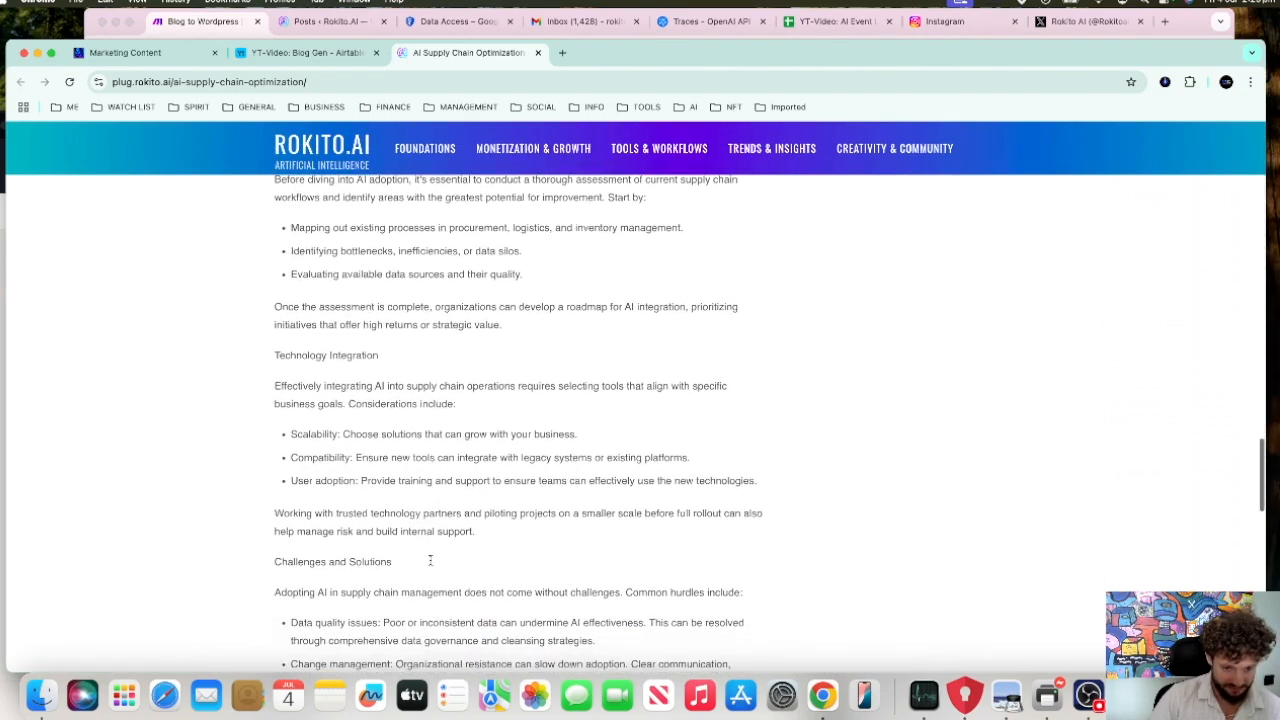
scroll(430, 560, "down", 10)
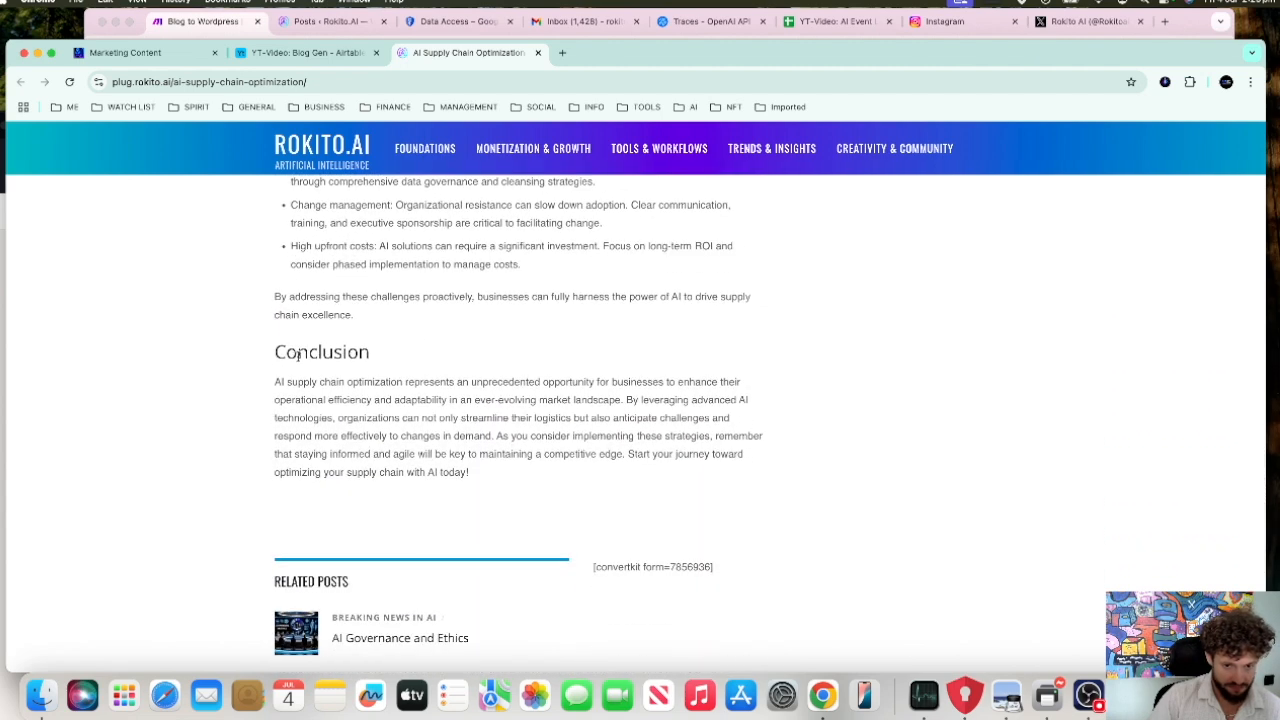
scroll(440, 400, "up", 5)
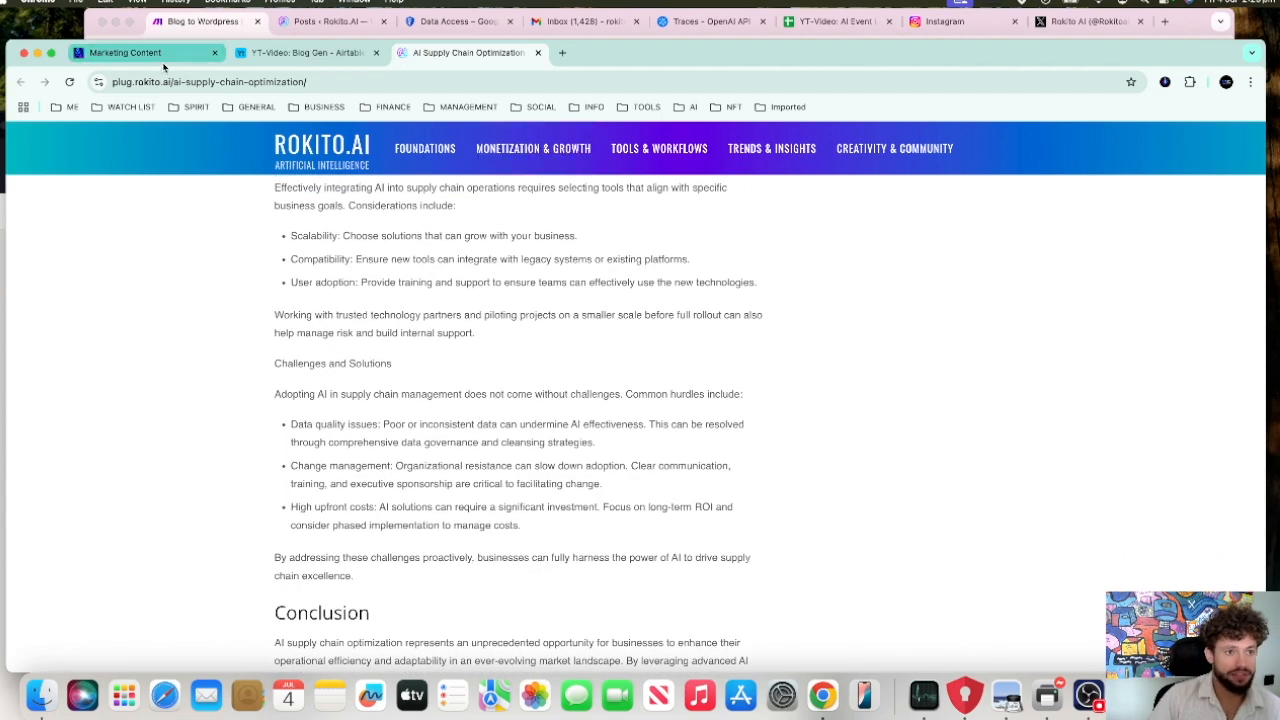
Step: Return to the Make scenario and check the delay setting of the Tools module near its start
left_click(210, 24)
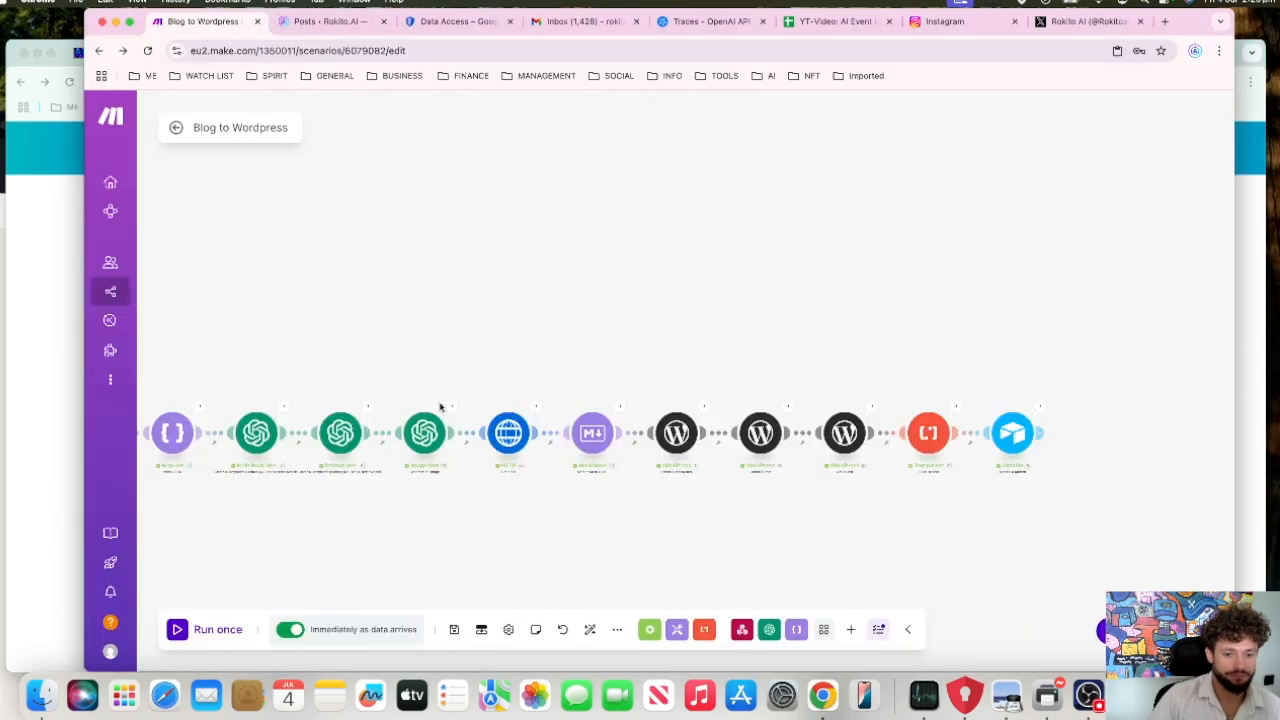
left_click_drag(498, 312, 571, 309)
left_click_drag(576, 377, 531, 363)
scroll(524, 363, "down", 3)
scroll(523, 361, "up", 5)
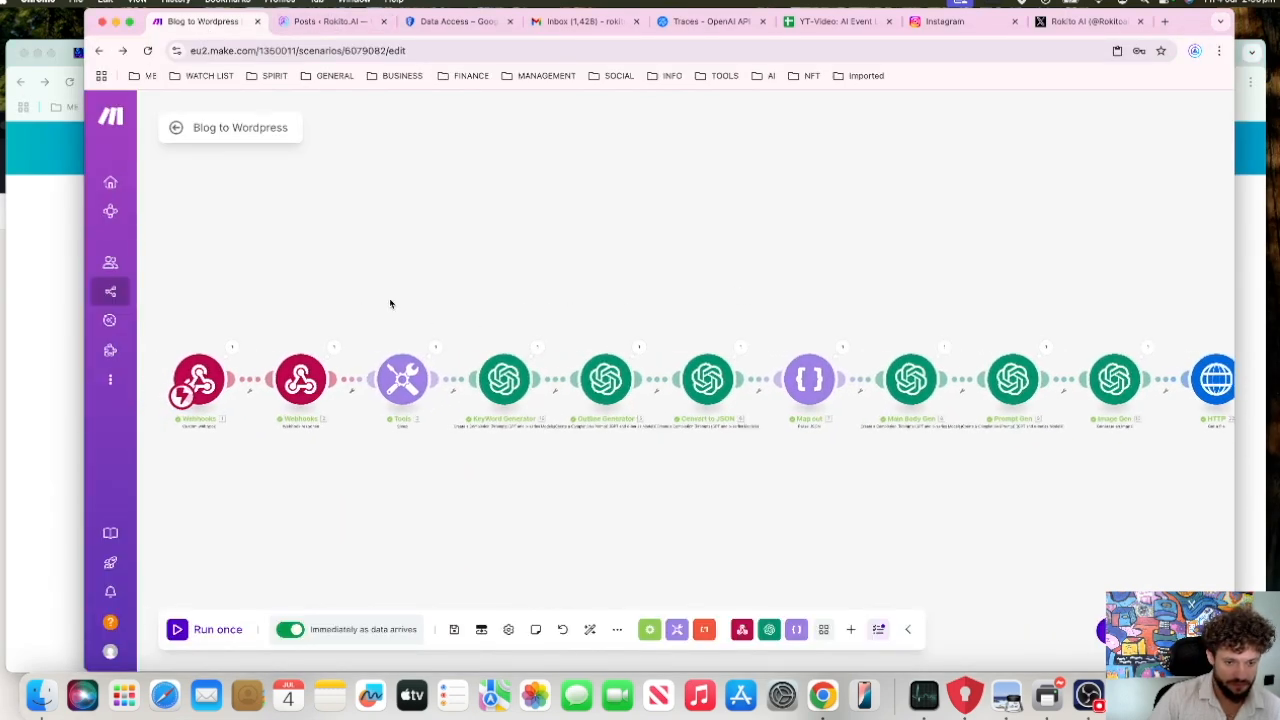
left_click(428, 380)
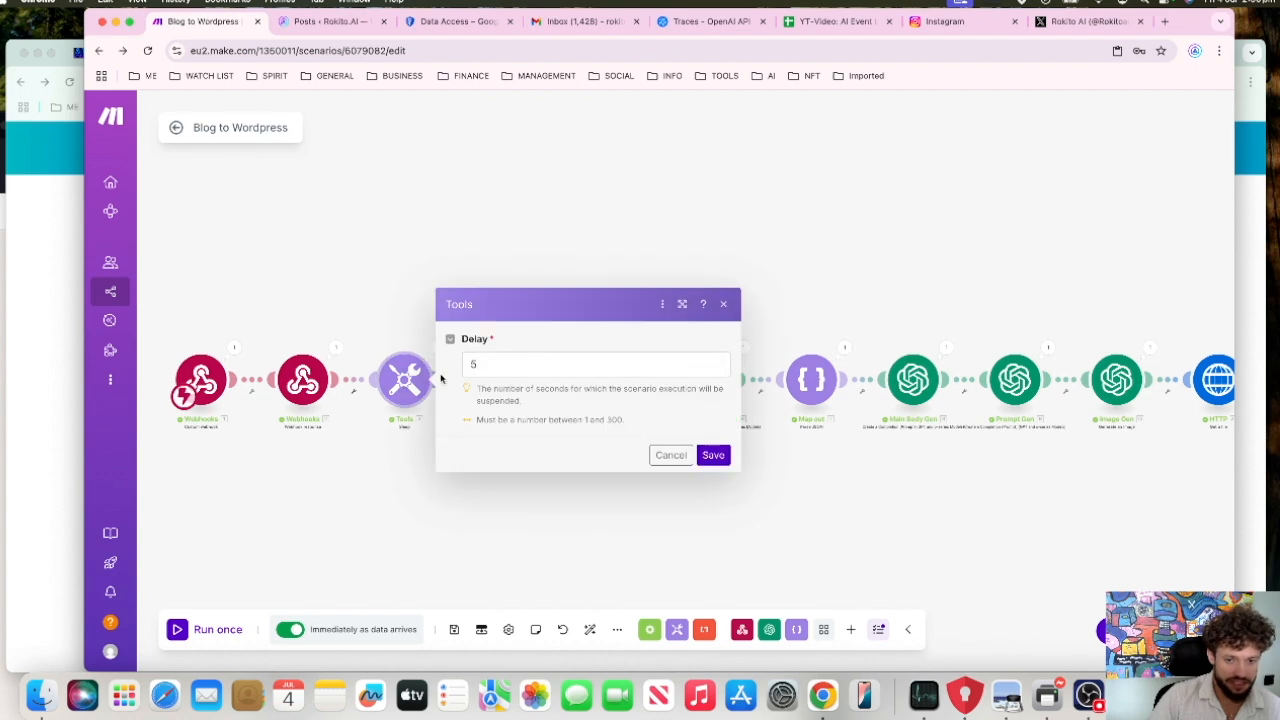
left_click(461, 257)
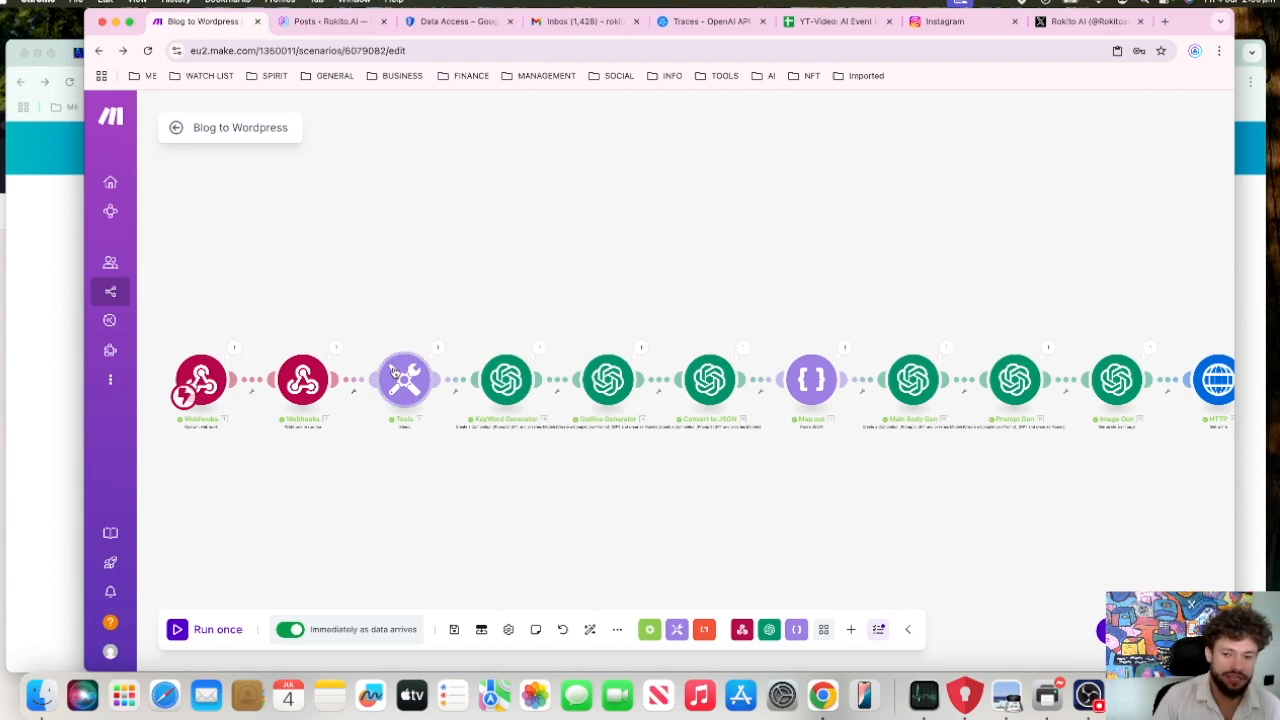
Step: Open the KeyWord Generator module's settings and look over the full prompt in its user message
left_click_drag(506, 300, 481, 290)
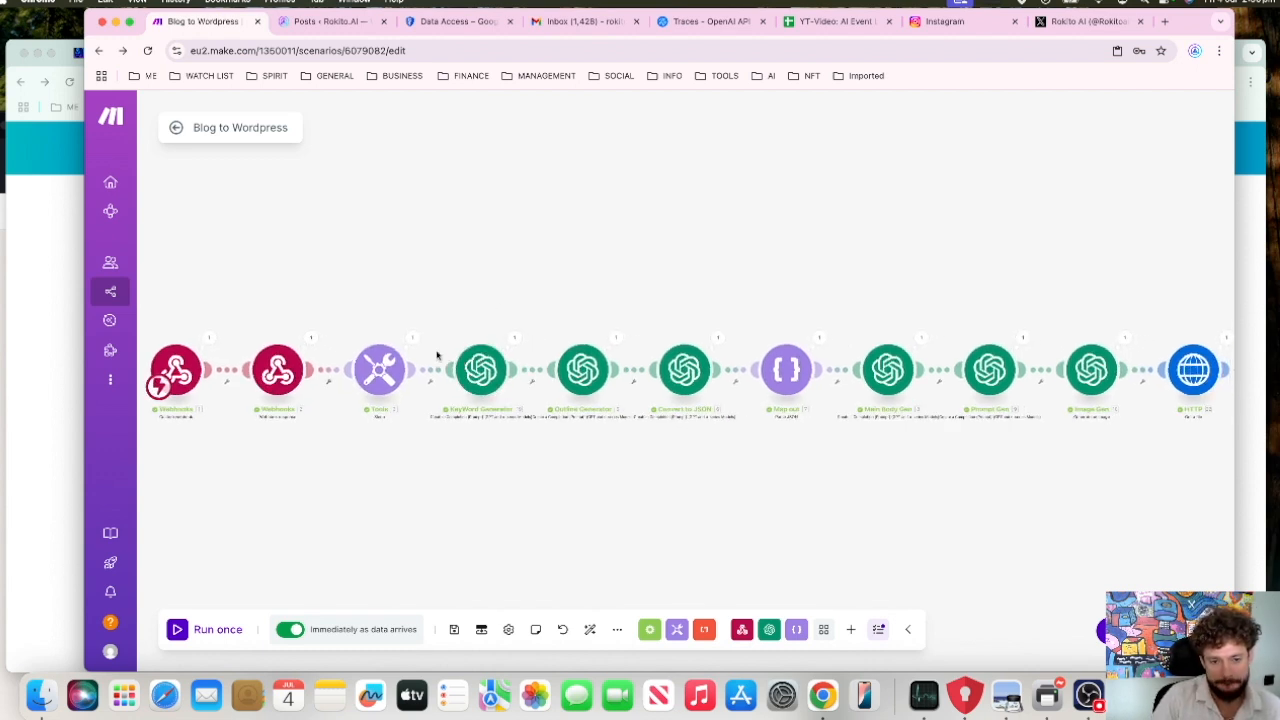
left_click(495, 391)
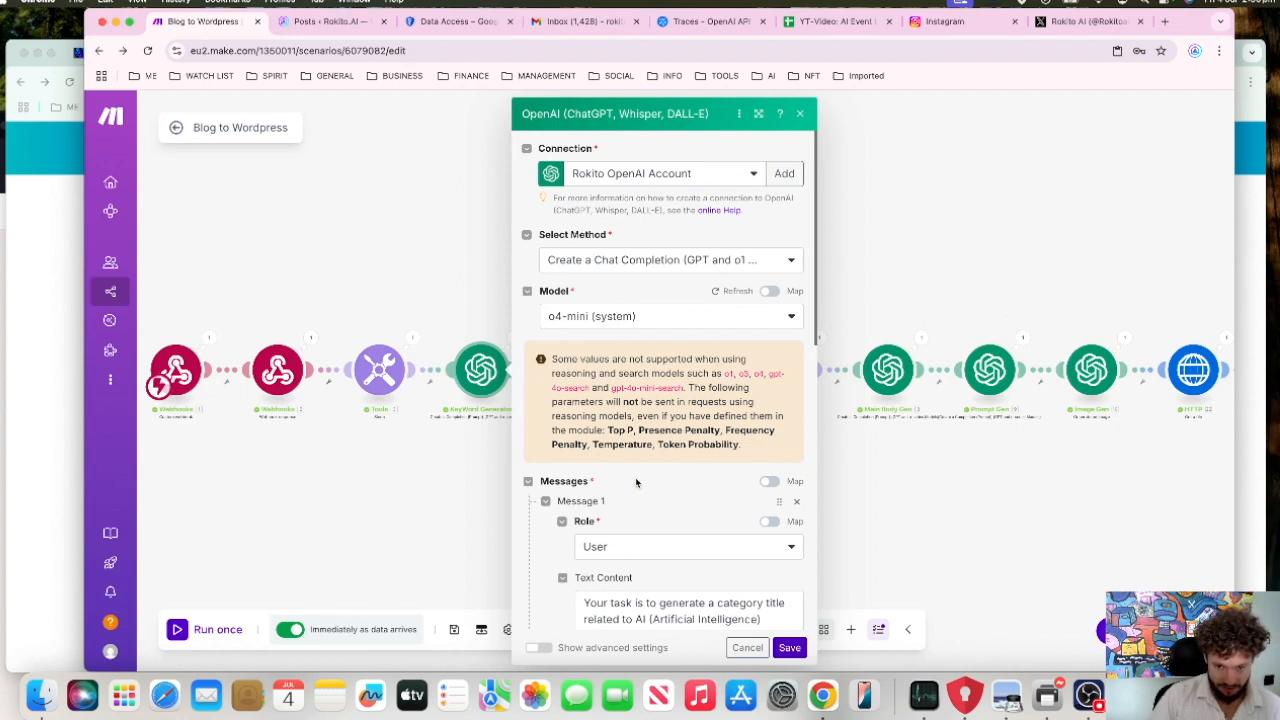
scroll(632, 480, "down", 5)
scroll(645, 461, "down", 5)
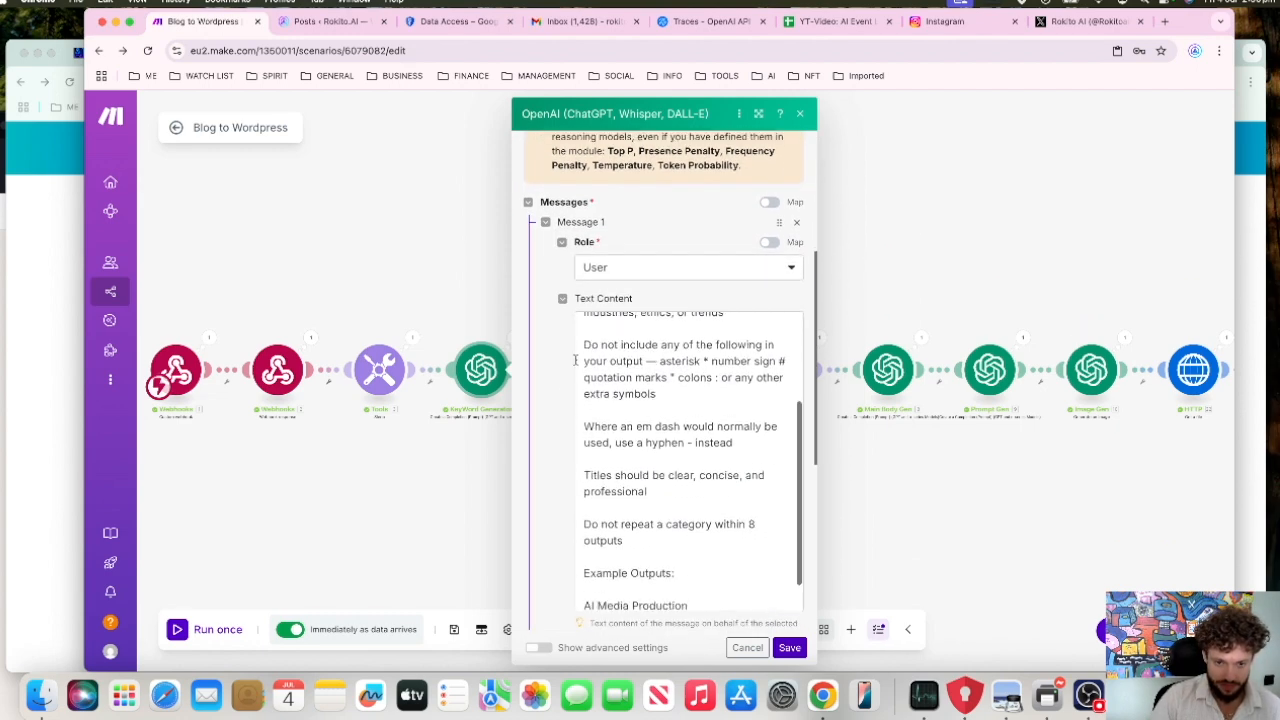
scroll(628, 370, "up", 6)
left_click_drag(585, 324, 765, 606)
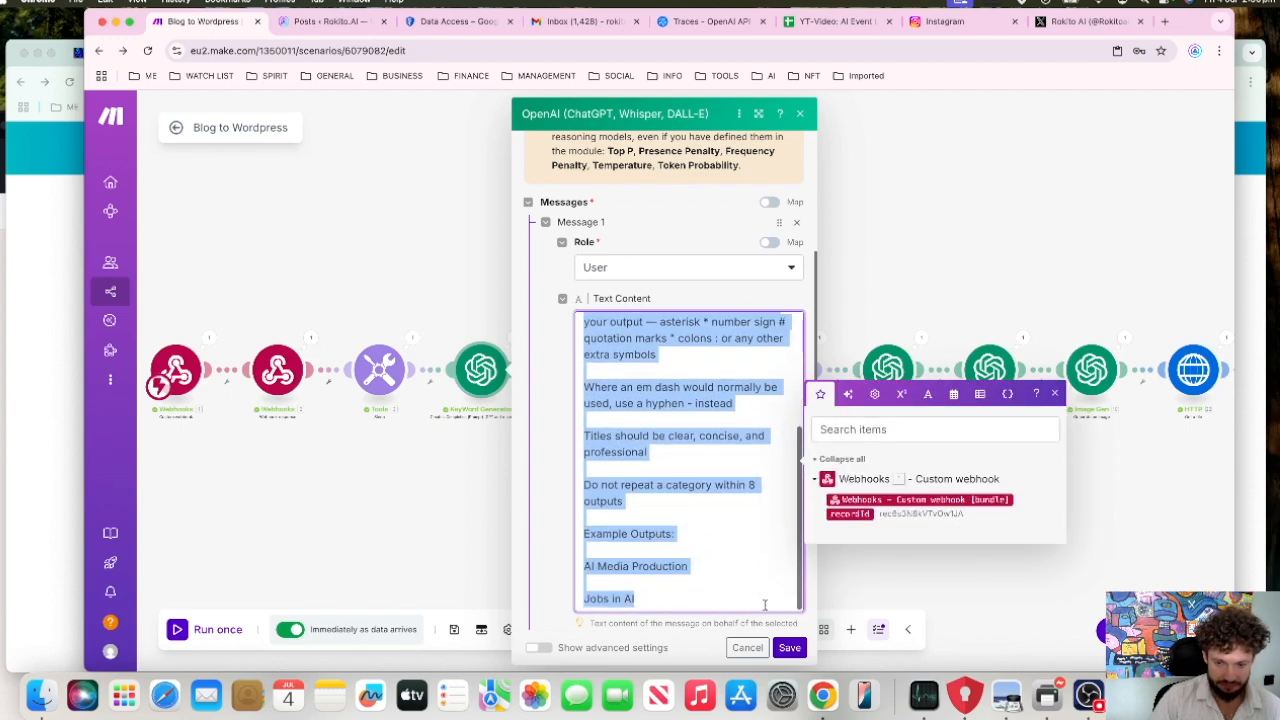
scroll(697, 396, "up", 4)
left_click(697, 396)
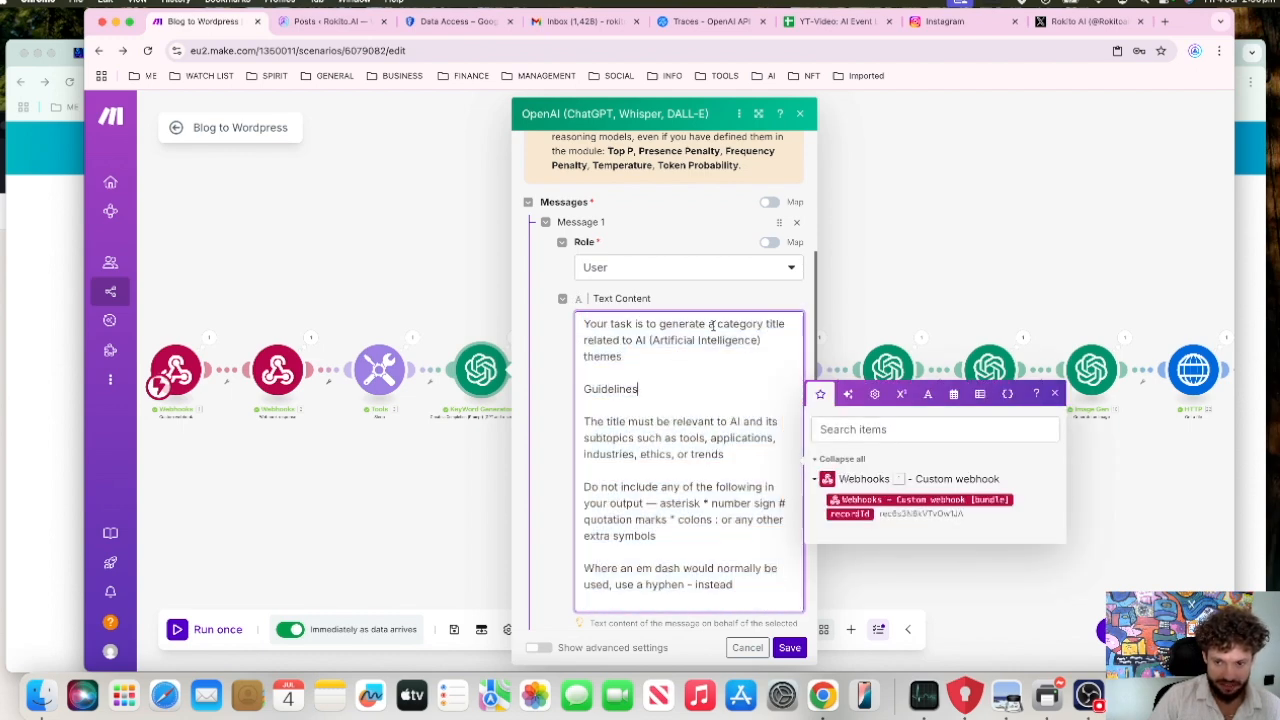
Step: Highlight the category and AI (Artificial Intelligence) wording in the keyword prompt and read its guidelines and example outputs
left_click_drag(716, 324, 760, 326)
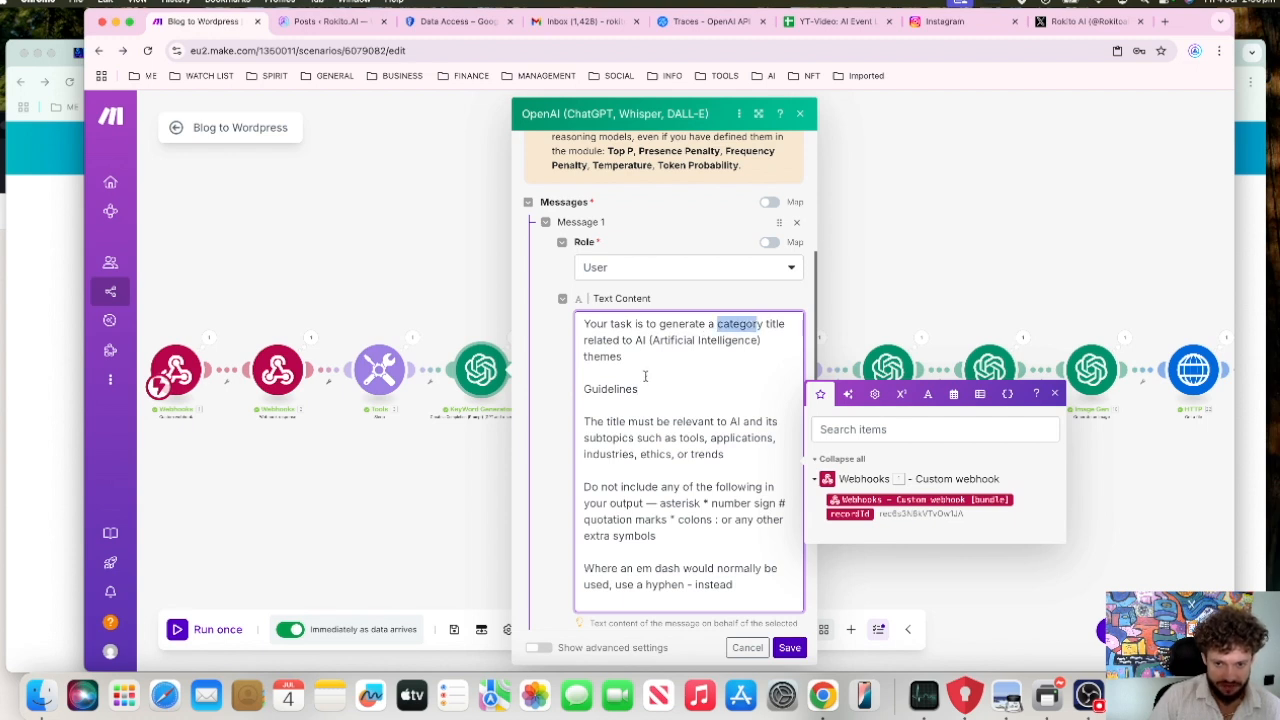
left_click_drag(636, 340, 759, 340)
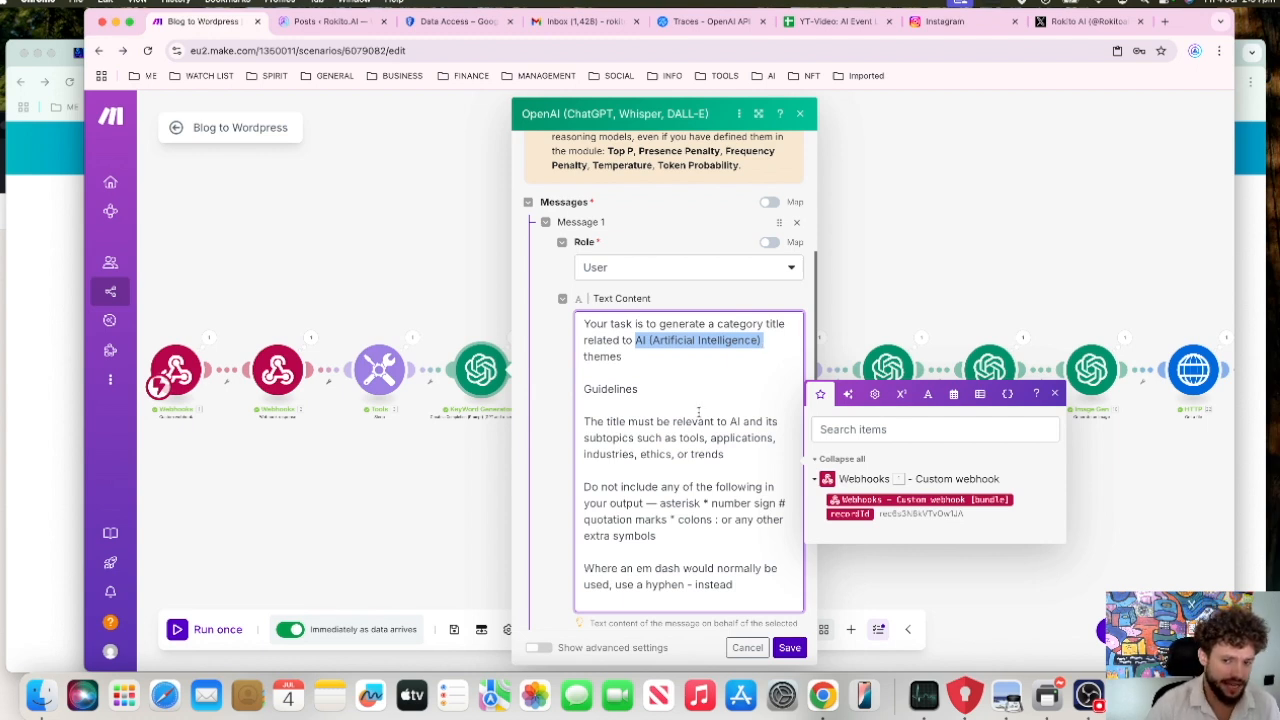
left_click(663, 368)
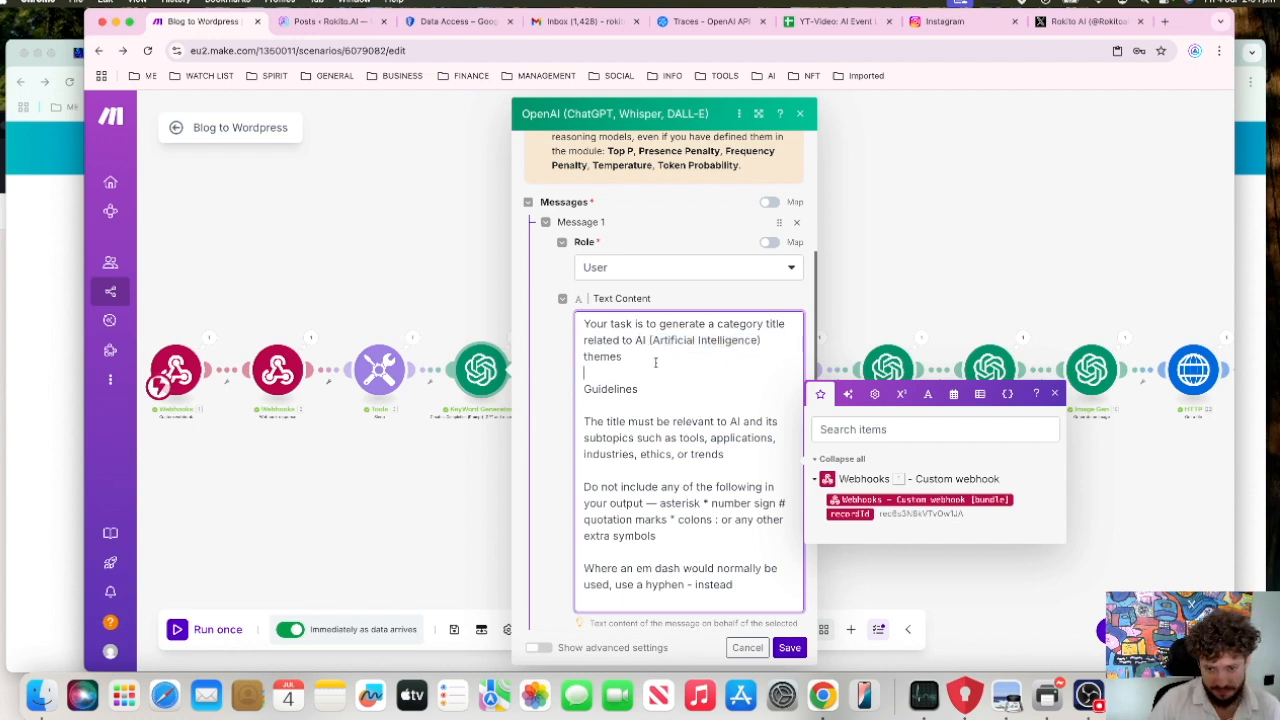
scroll(655, 396, "down", 1)
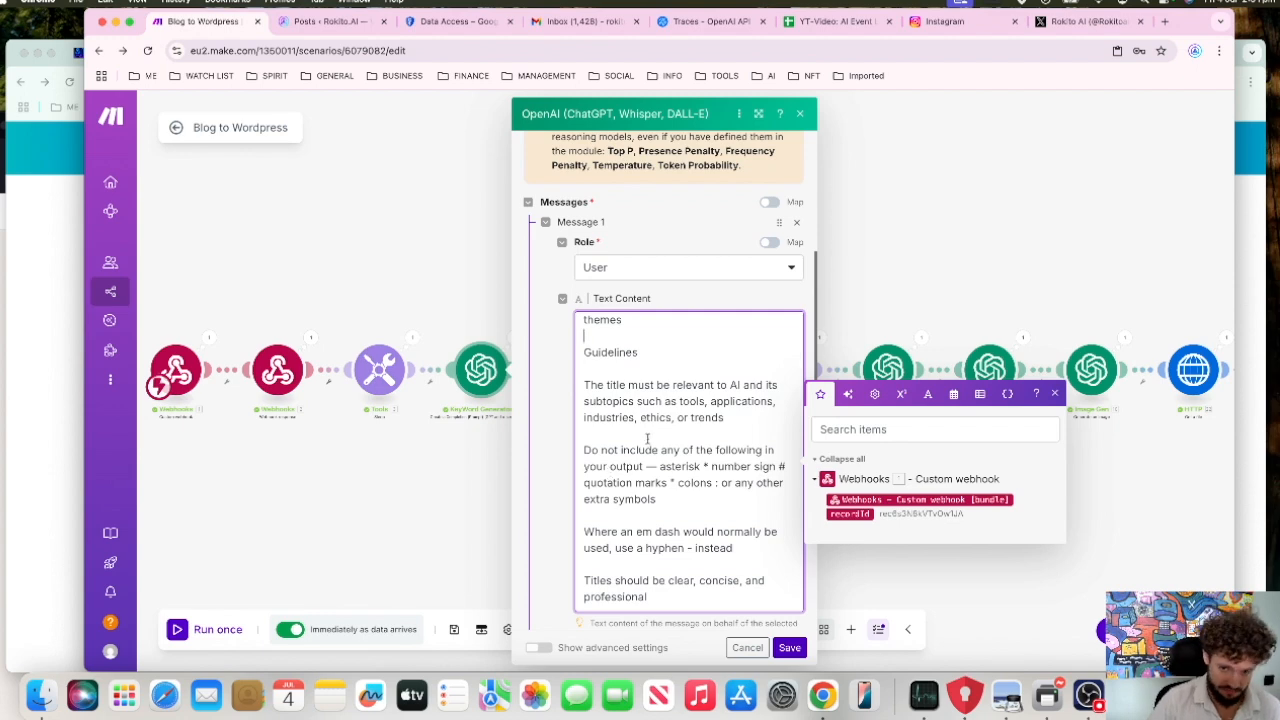
scroll(647, 438, "up", 1)
scroll(627, 423, "down", 4)
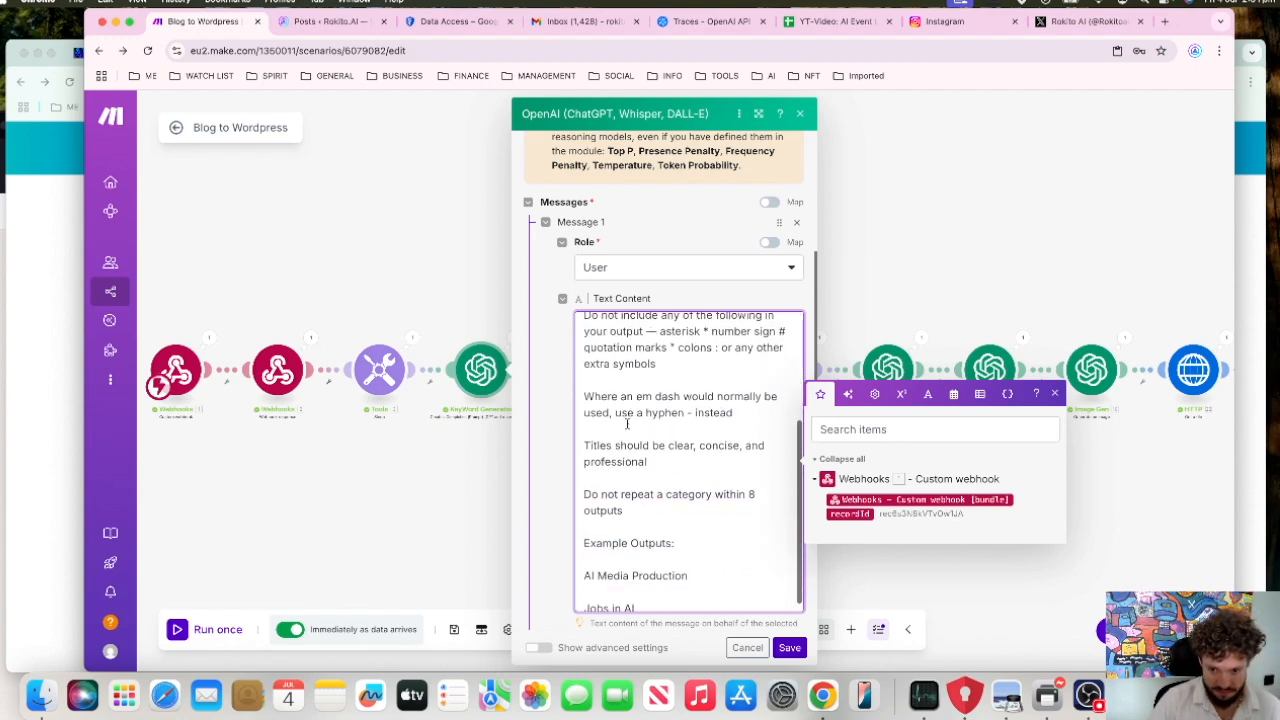
scroll(627, 423, "up", 3)
scroll(627, 423, "up", 5)
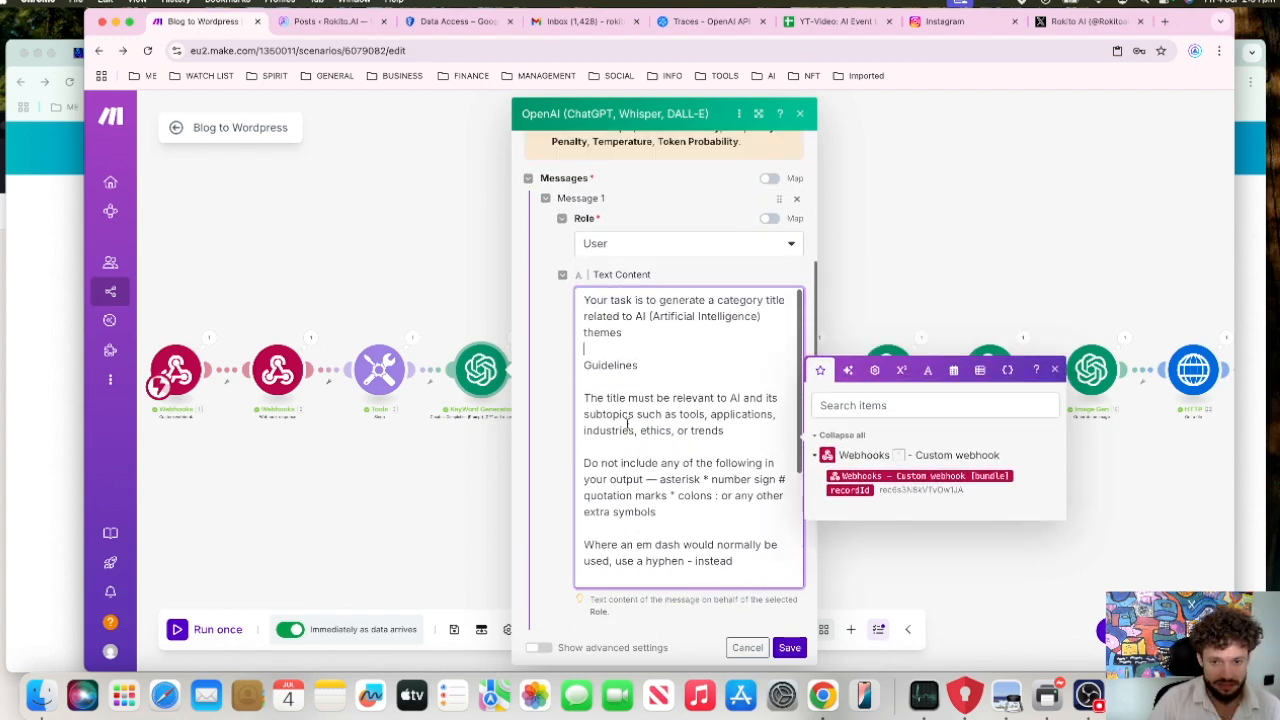
Step: Take a screenshot of the area around the KeyWord Generator's Text Content prompt
scroll(560, 290, "down", 2)
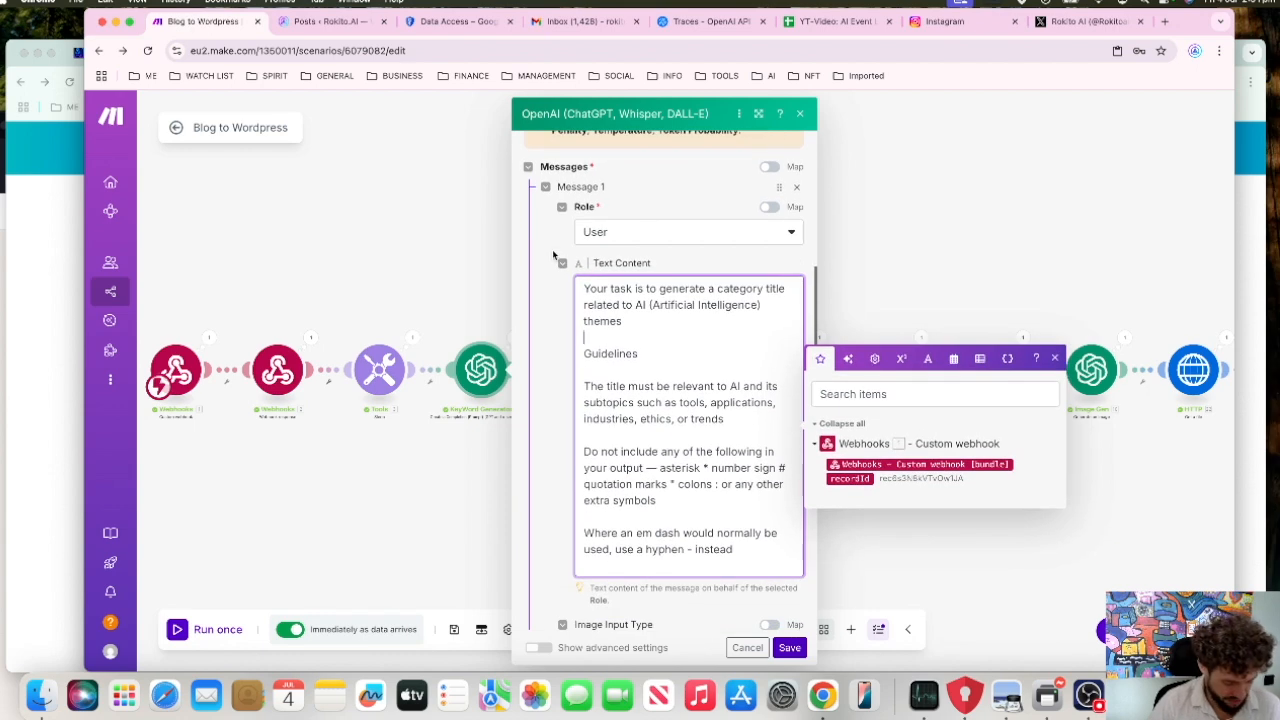
key("super+shift+4")
left_click_drag(550, 260, 824, 612)
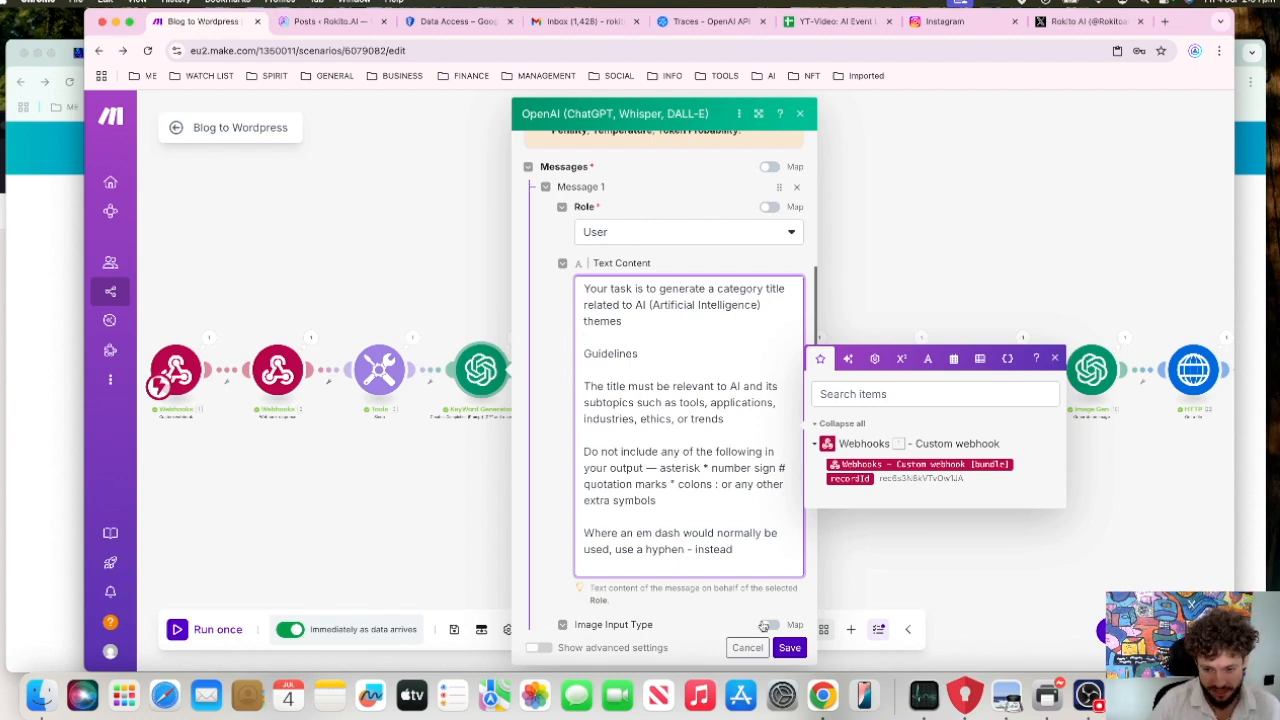
Step: Clear the Max Completion Tokens value of the KeyWord Generator module and save its settings
scroll(730, 588, "down", 3)
scroll(718, 594, "down", 7)
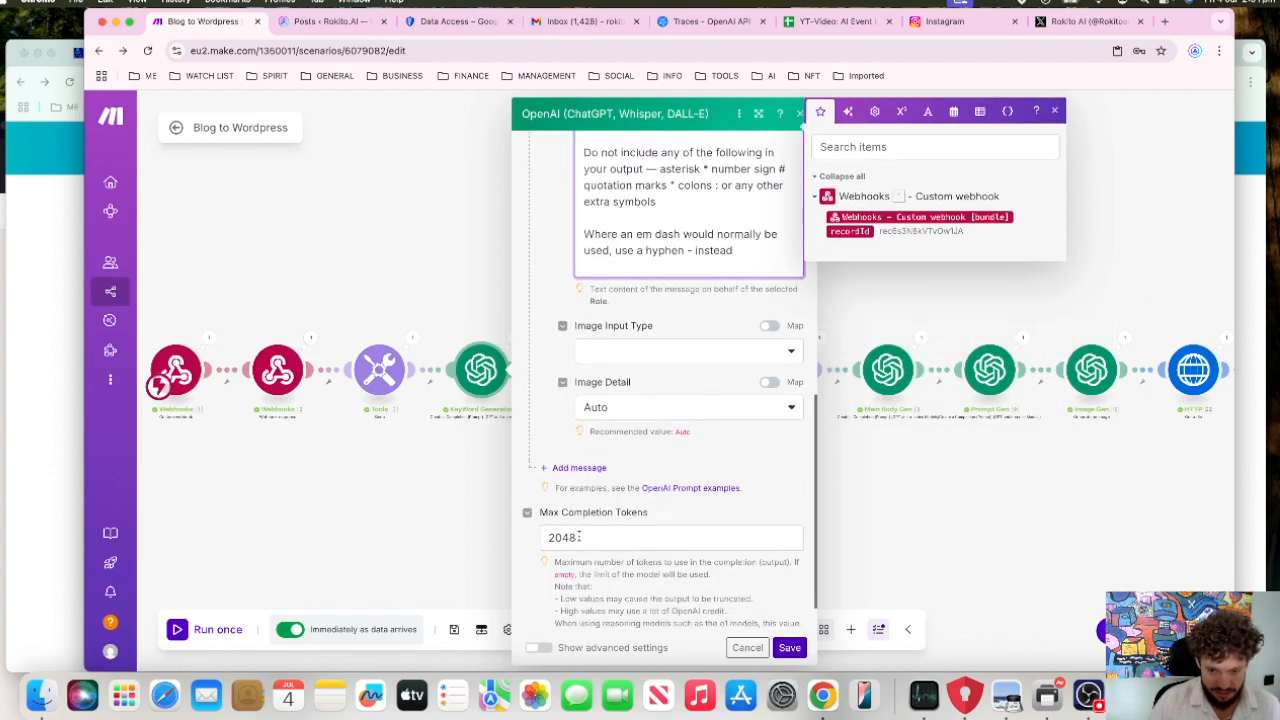
left_click_drag(577, 536, 533, 538)
left_click(588, 540)
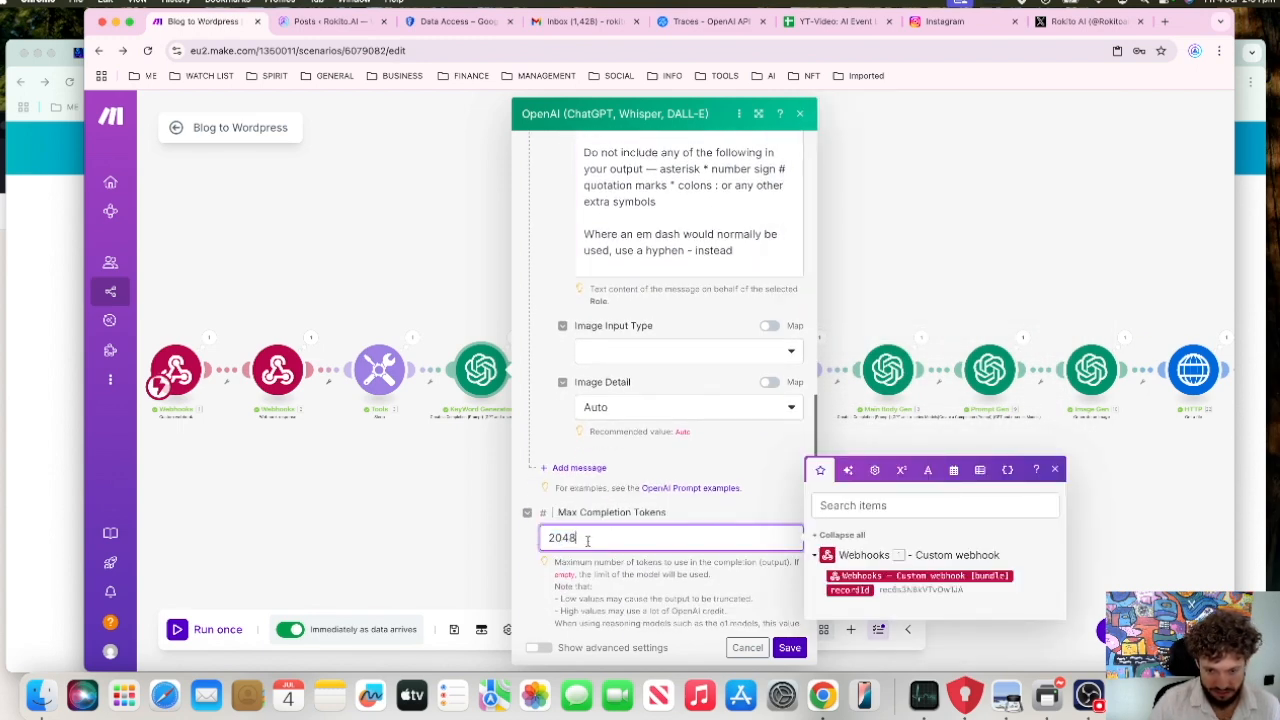
left_click_drag(588, 540, 508, 545)
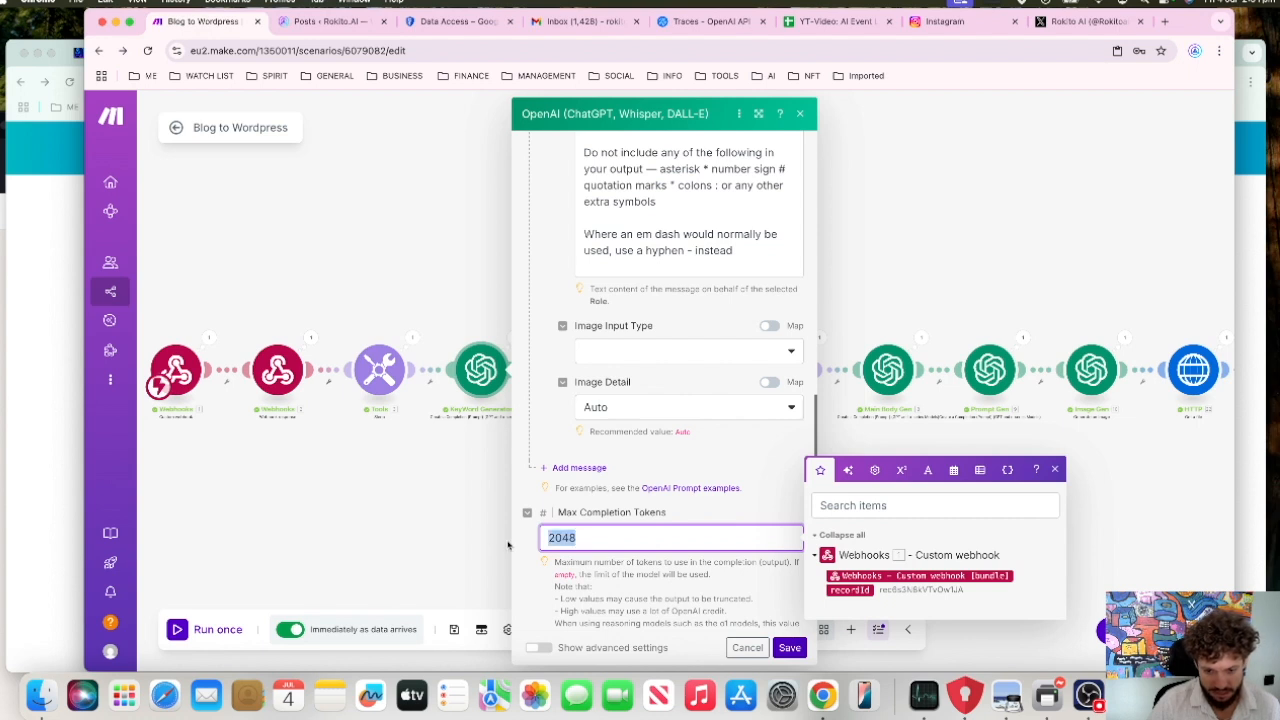
key("BackSpace")
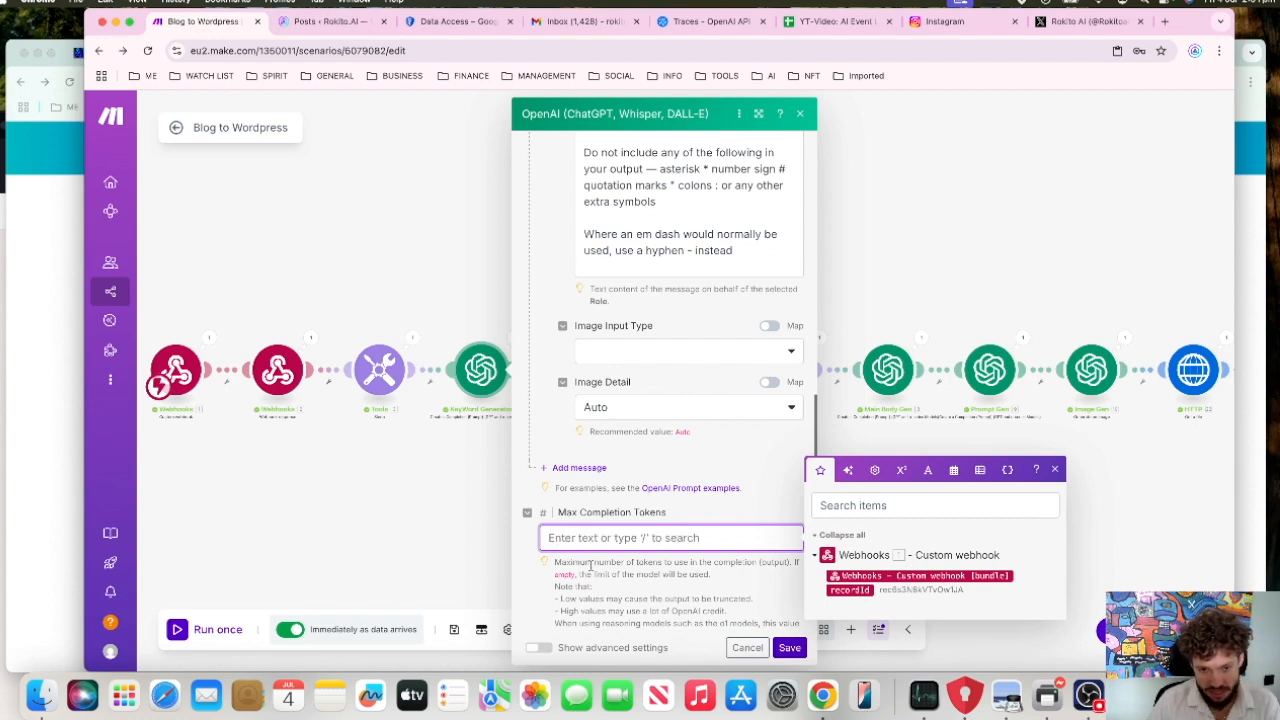
left_click(790, 648)
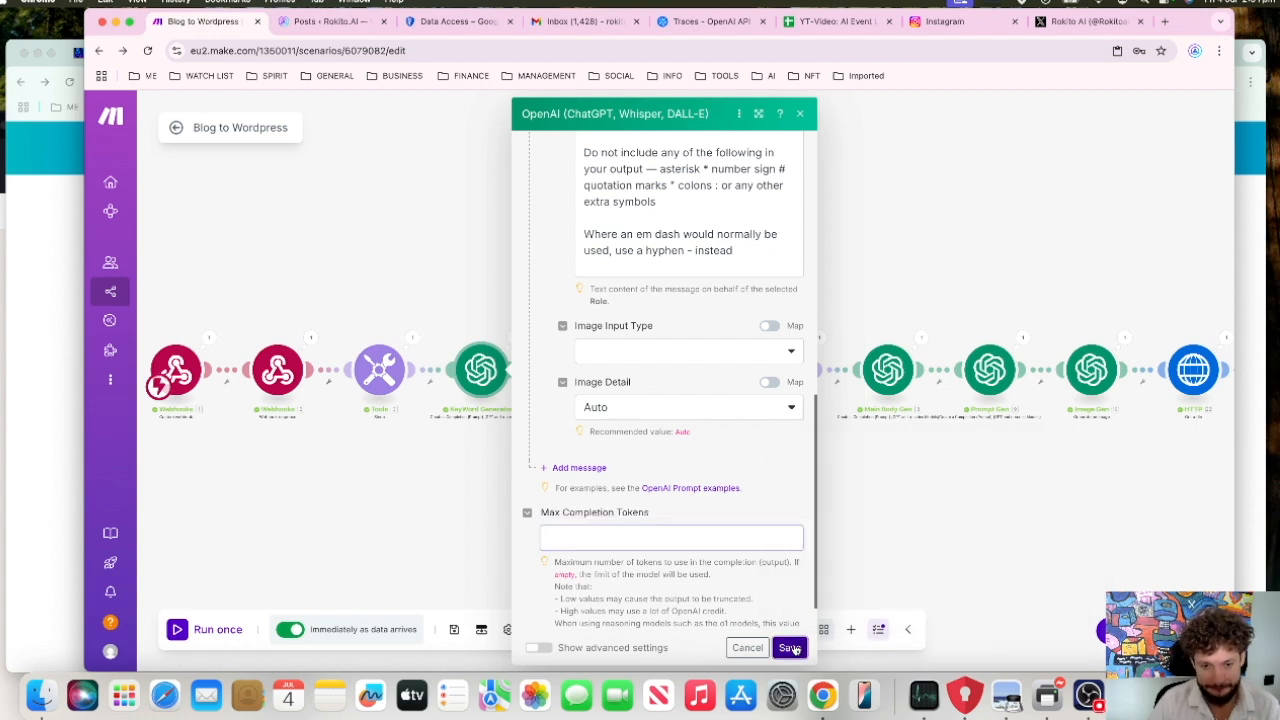
Step: Check the KeyWord Generator's last run output, highlight its Result text and close the run details
left_click(515, 340)
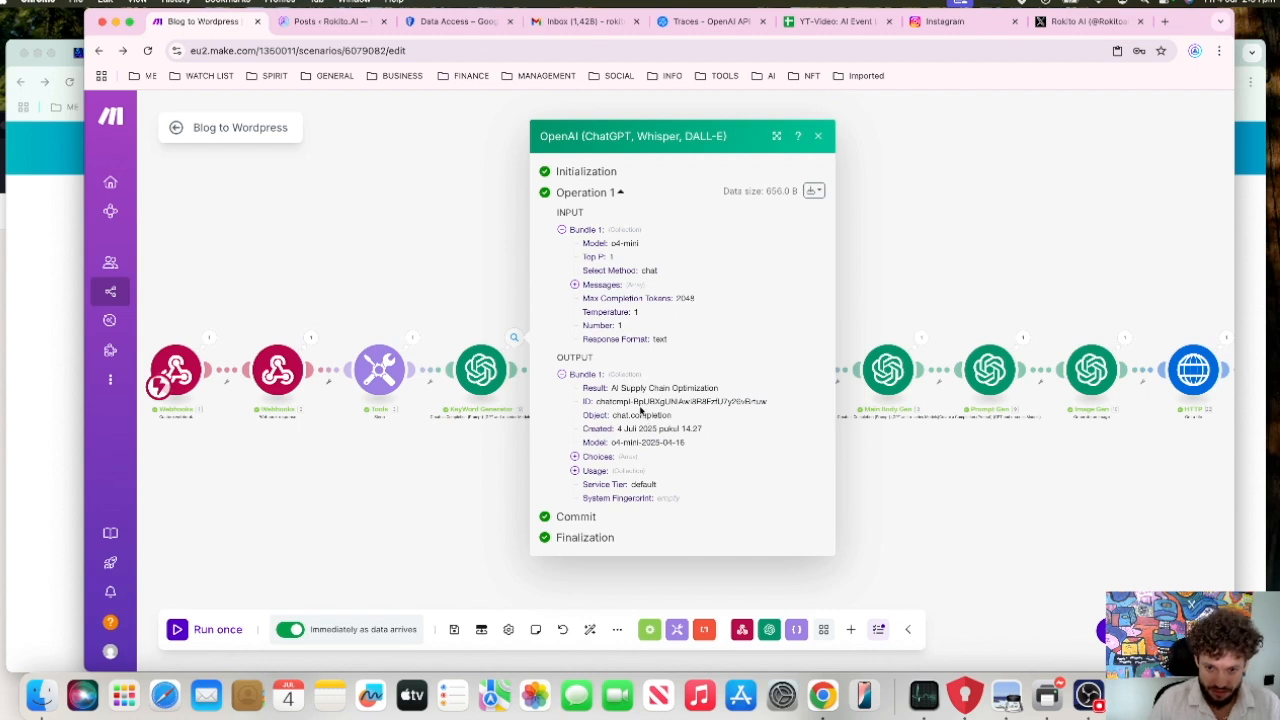
left_click_drag(613, 388, 734, 397)
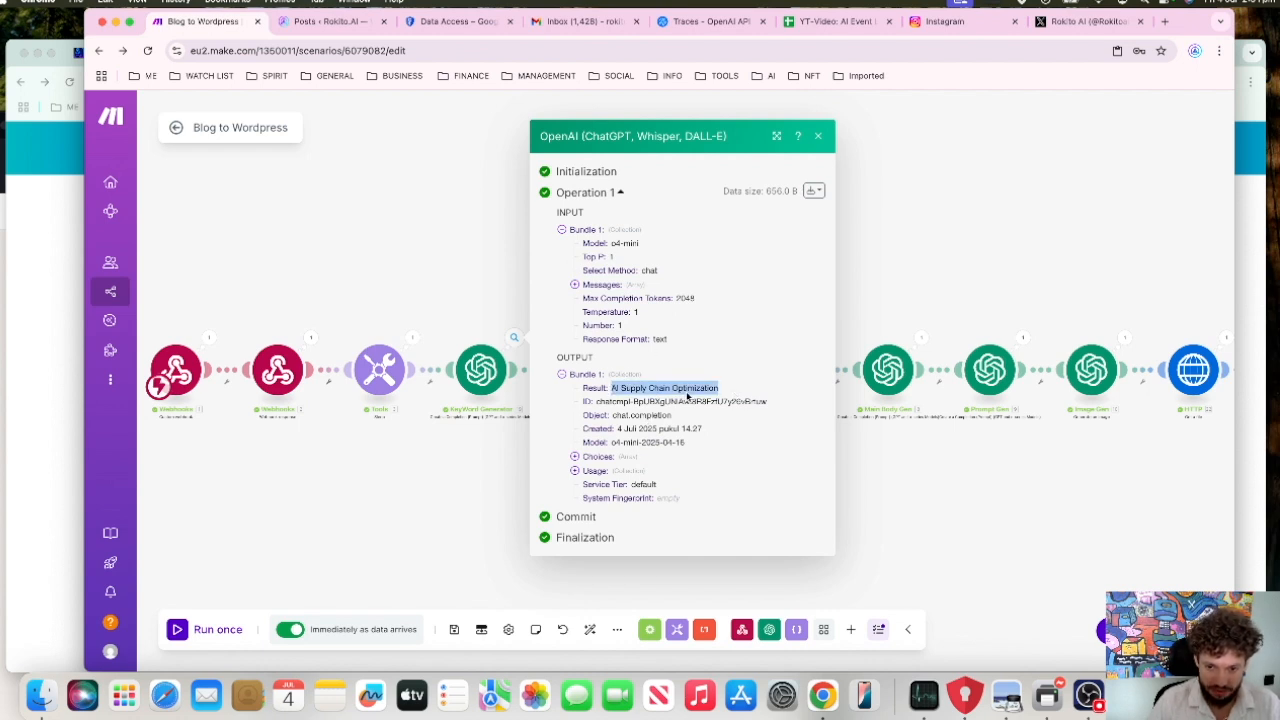
left_click(866, 306)
Step: Inspect the Outline Generator's last run input bundle, highlight the target keyword in its message content and close the bundle view
left_click(615, 341)
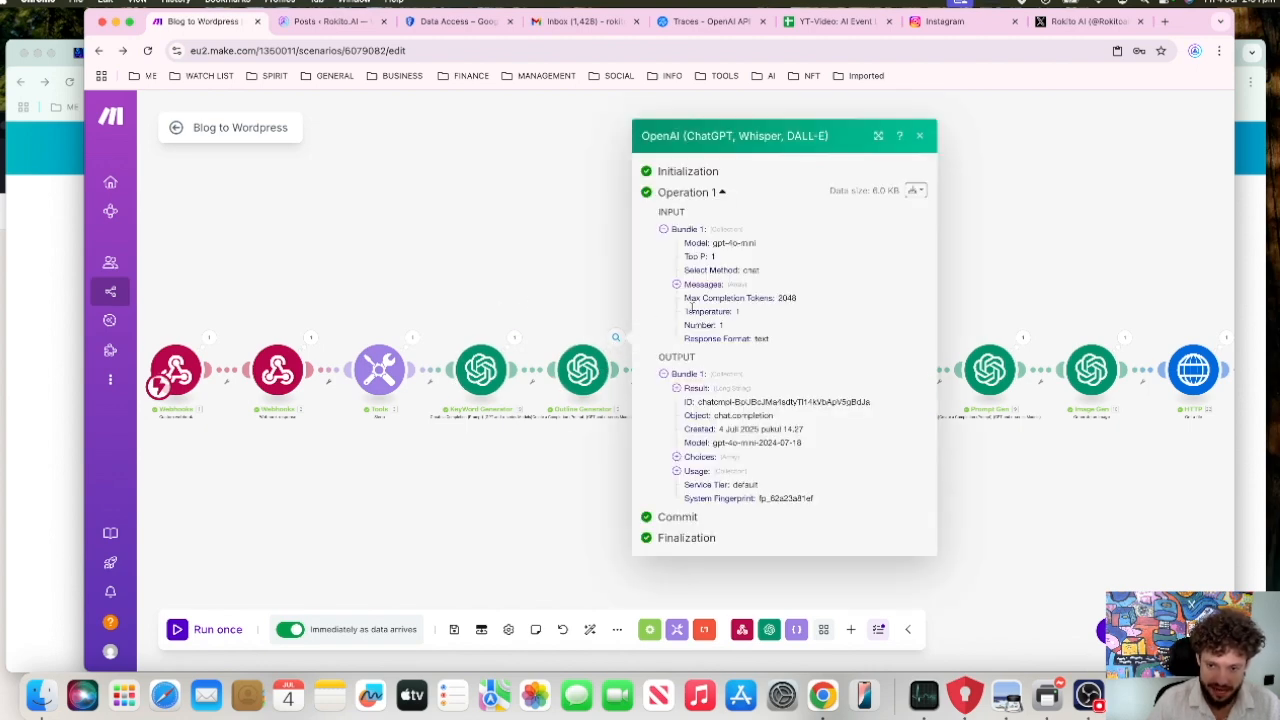
left_click(913, 190)
left_click(845, 214)
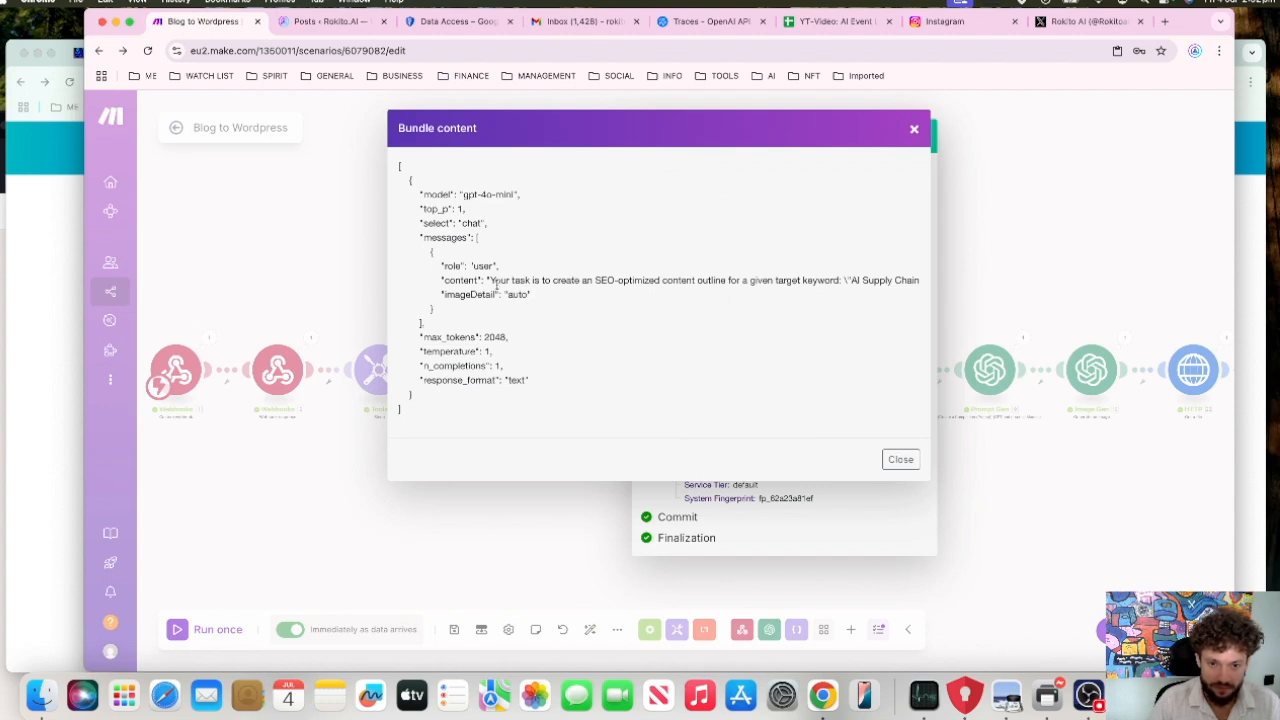
scroll(812, 283, "right", 3)
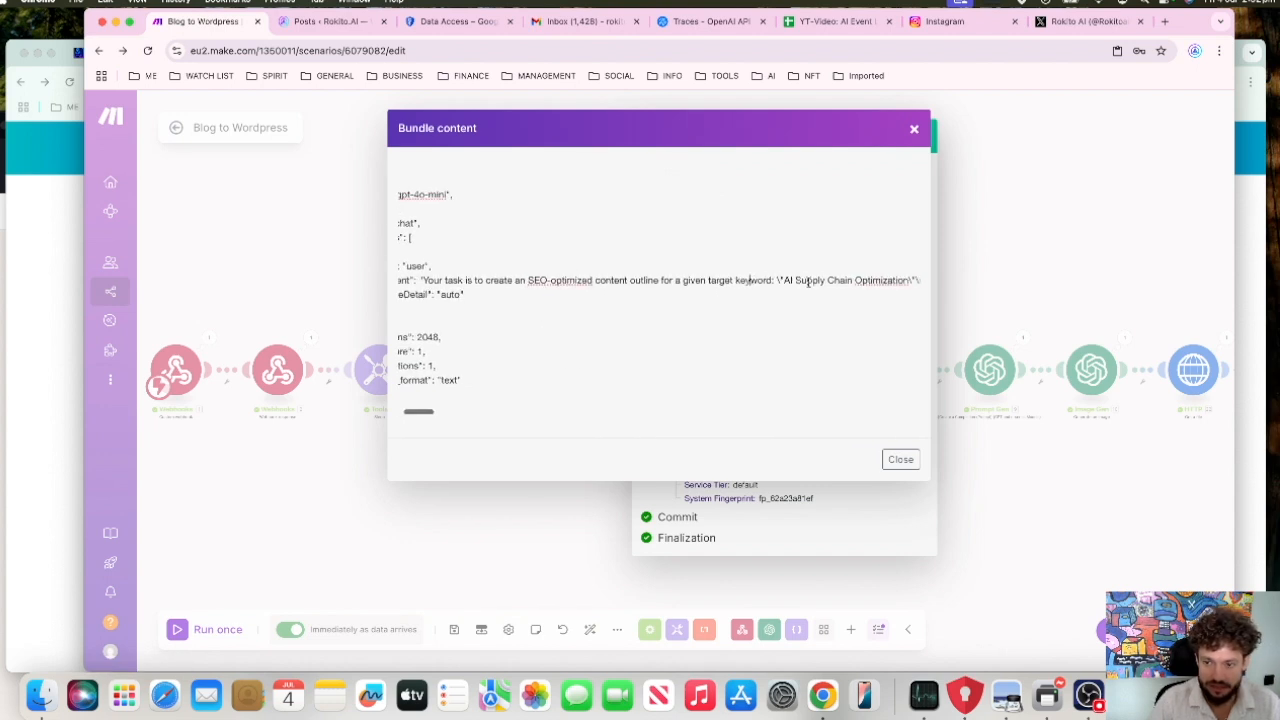
left_click_drag(725, 281, 857, 284)
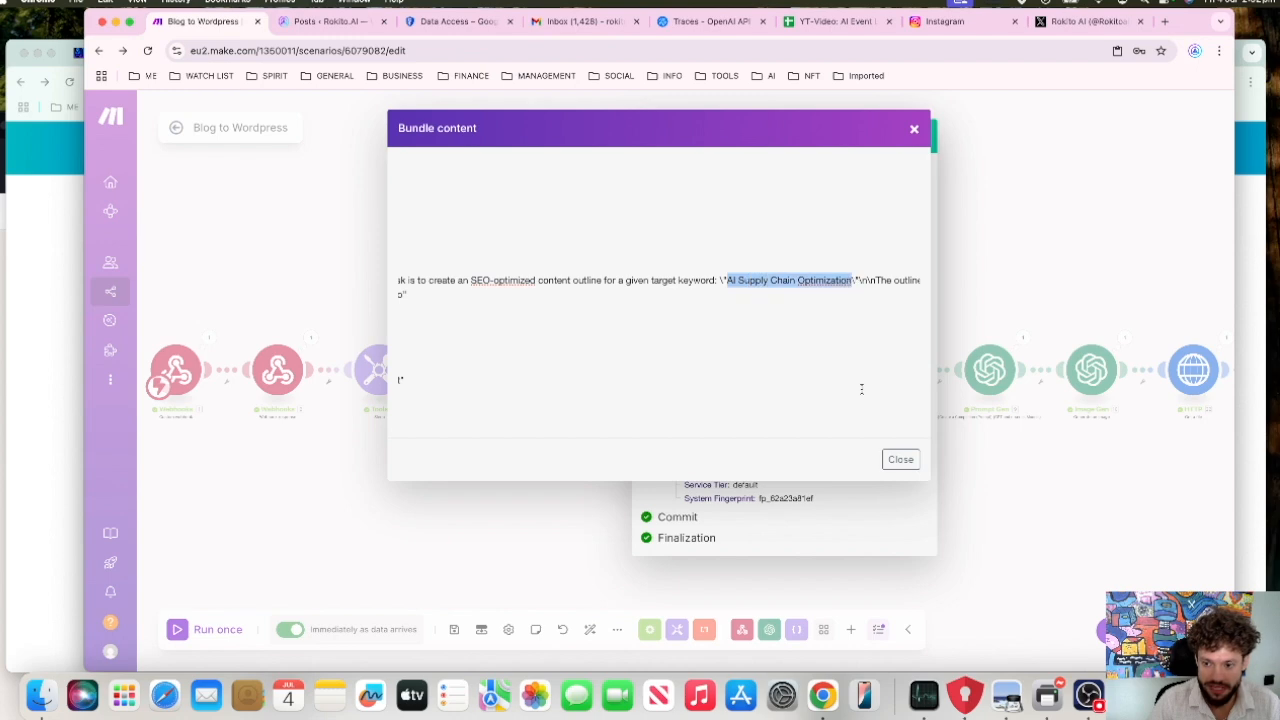
left_click(984, 281)
left_click(984, 282)
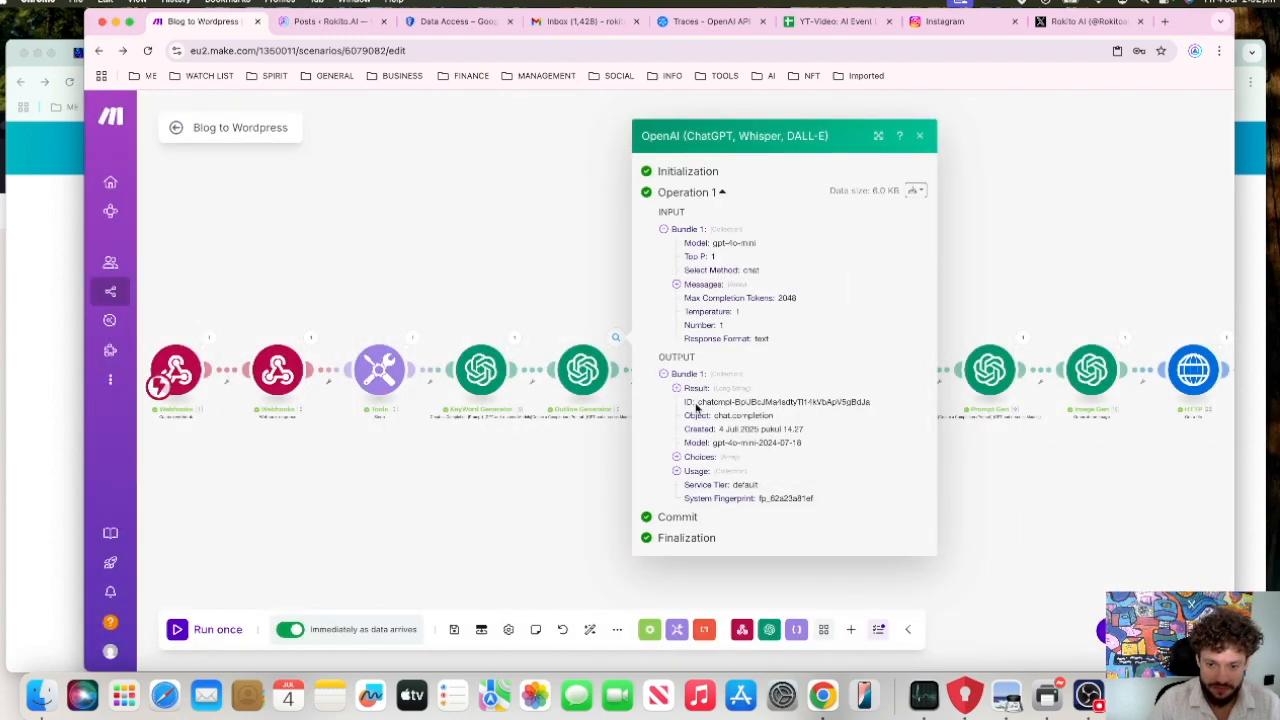
Step: Open the Outline Generator module, review its whole SEO outline prompt with the mapped keyword result, and save the module
left_click(583, 370)
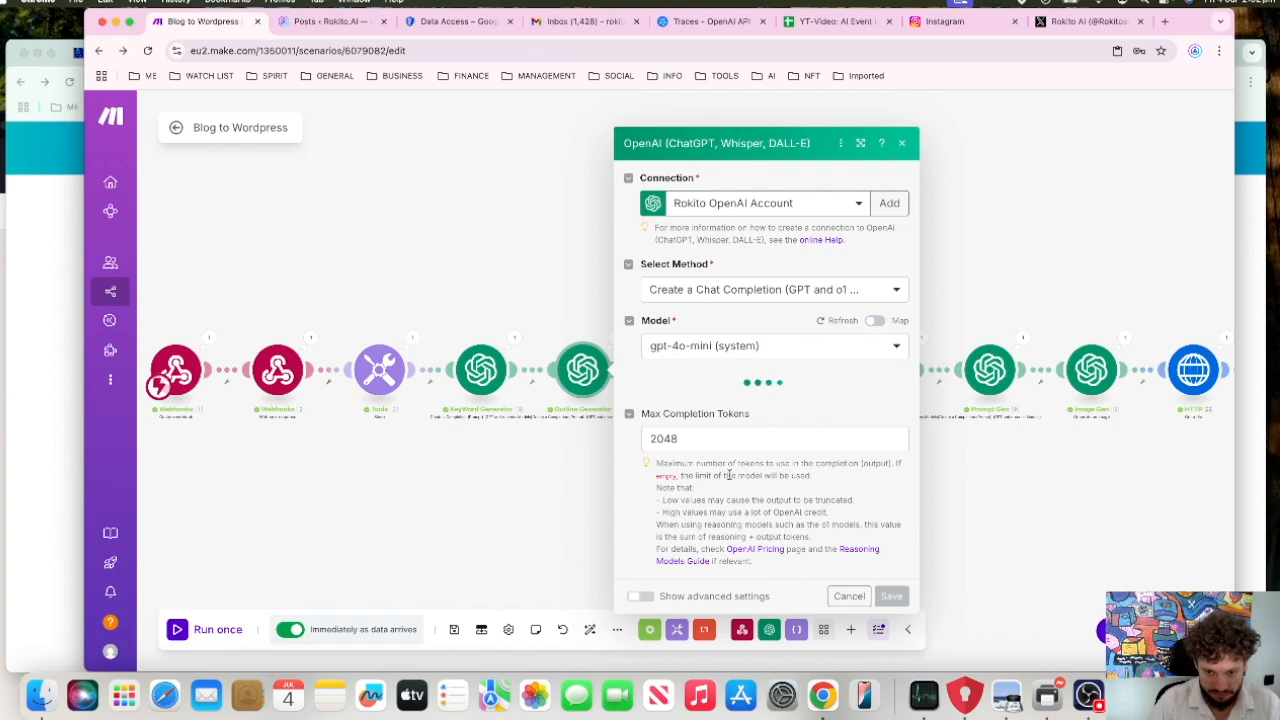
scroll(729, 474, "down", 10)
scroll(794, 368, "down", 10)
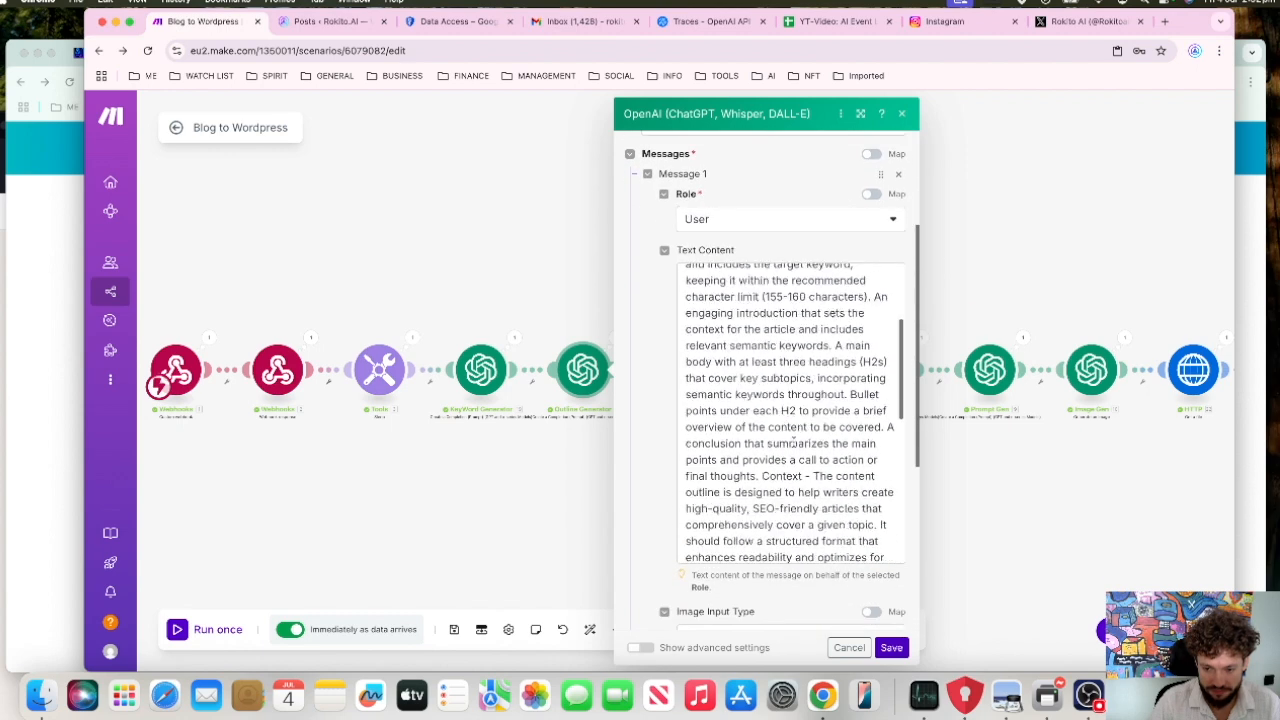
scroll(794, 368, "up", 10)
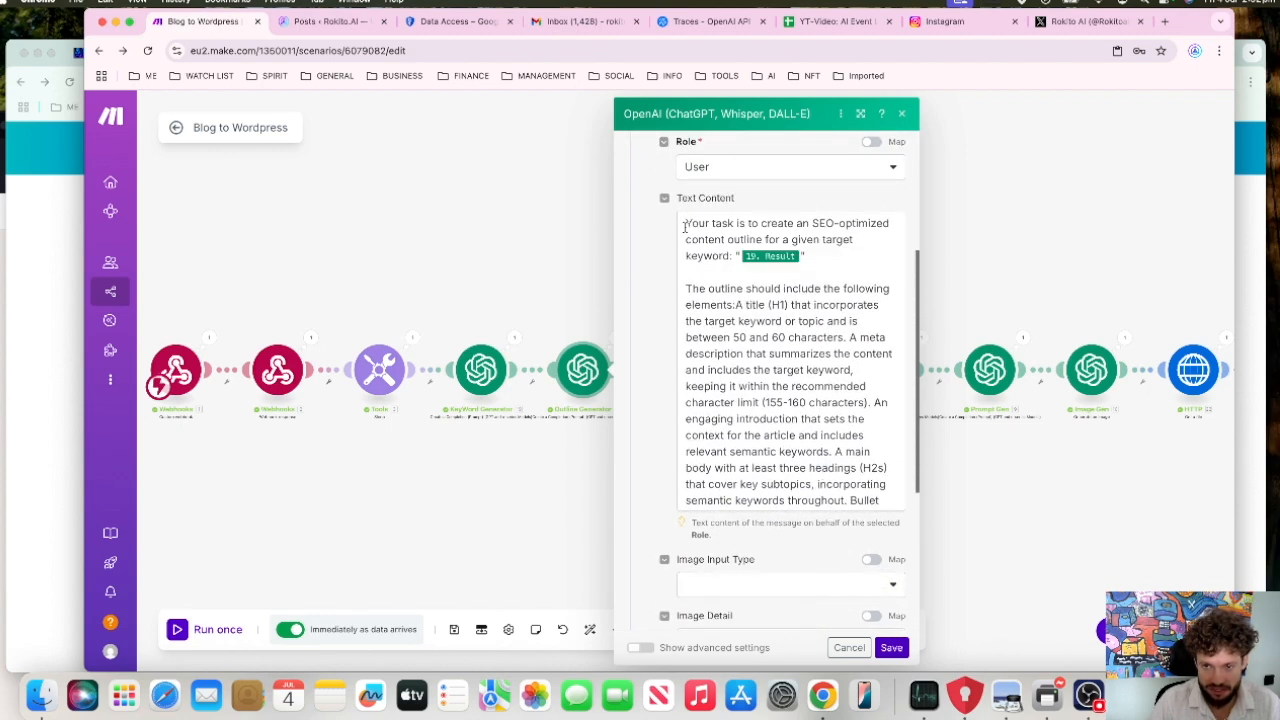
left_click_drag(683, 223, 747, 440)
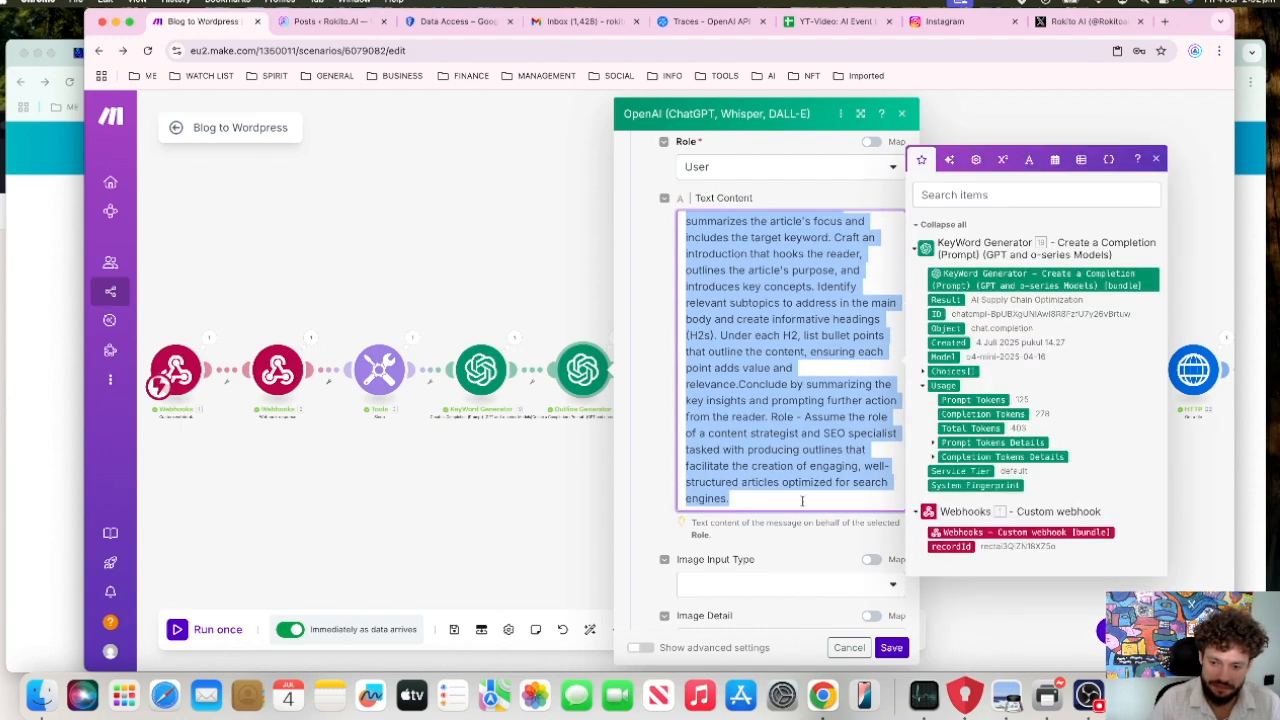
left_click(844, 497)
left_click(891, 648)
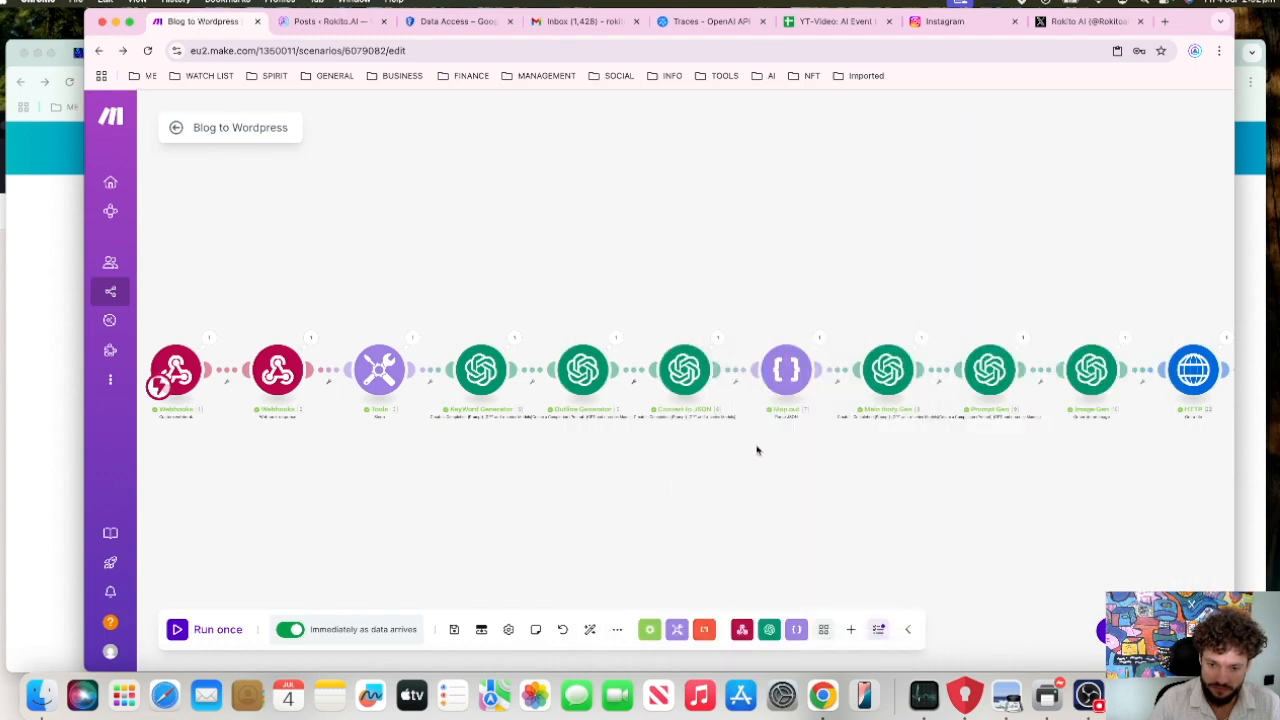
Step: Look at the Convert to JSON module's prompt and the Map out module's JSON settings, closing each dialog
left_click(690, 366)
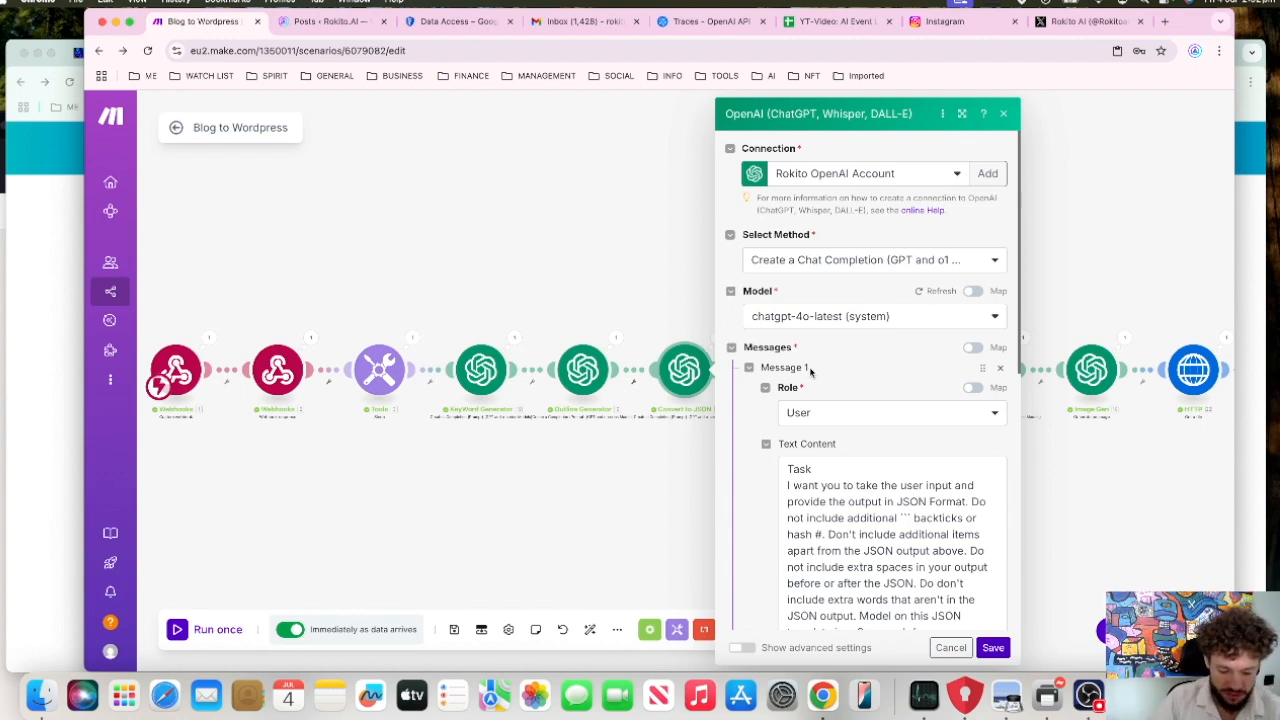
left_click(620, 286)
left_click(790, 372)
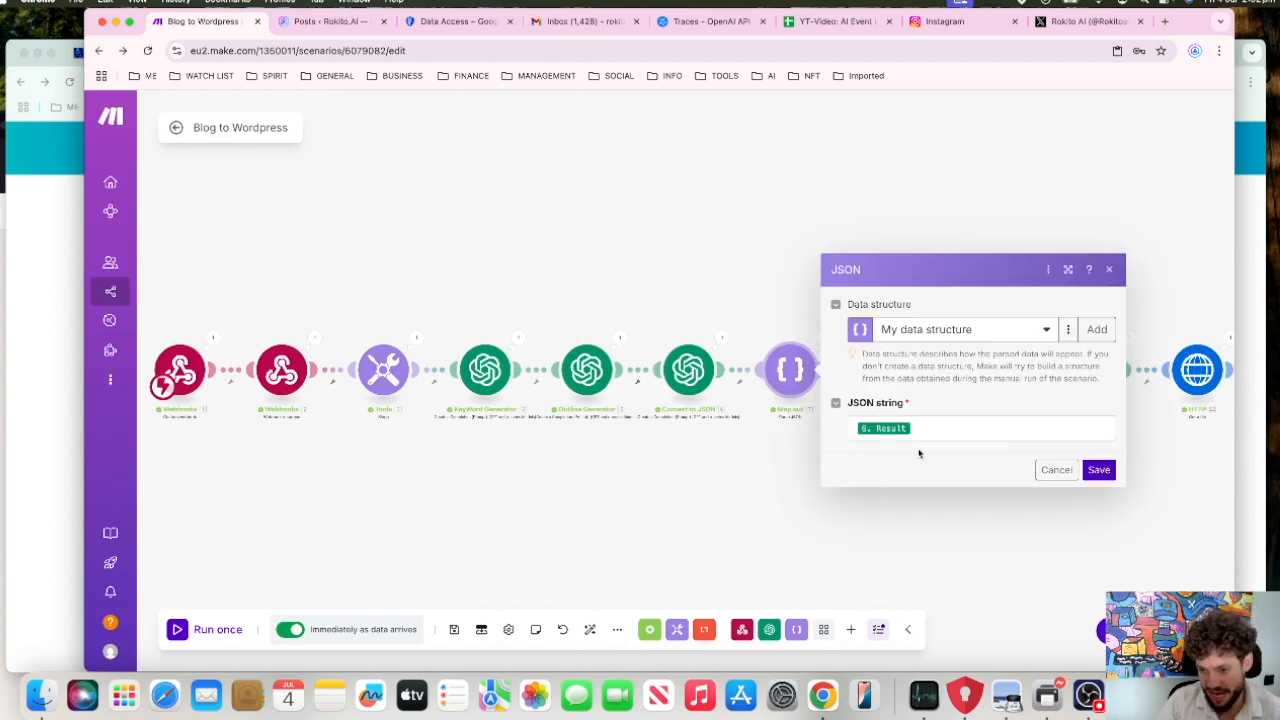
left_click(794, 274)
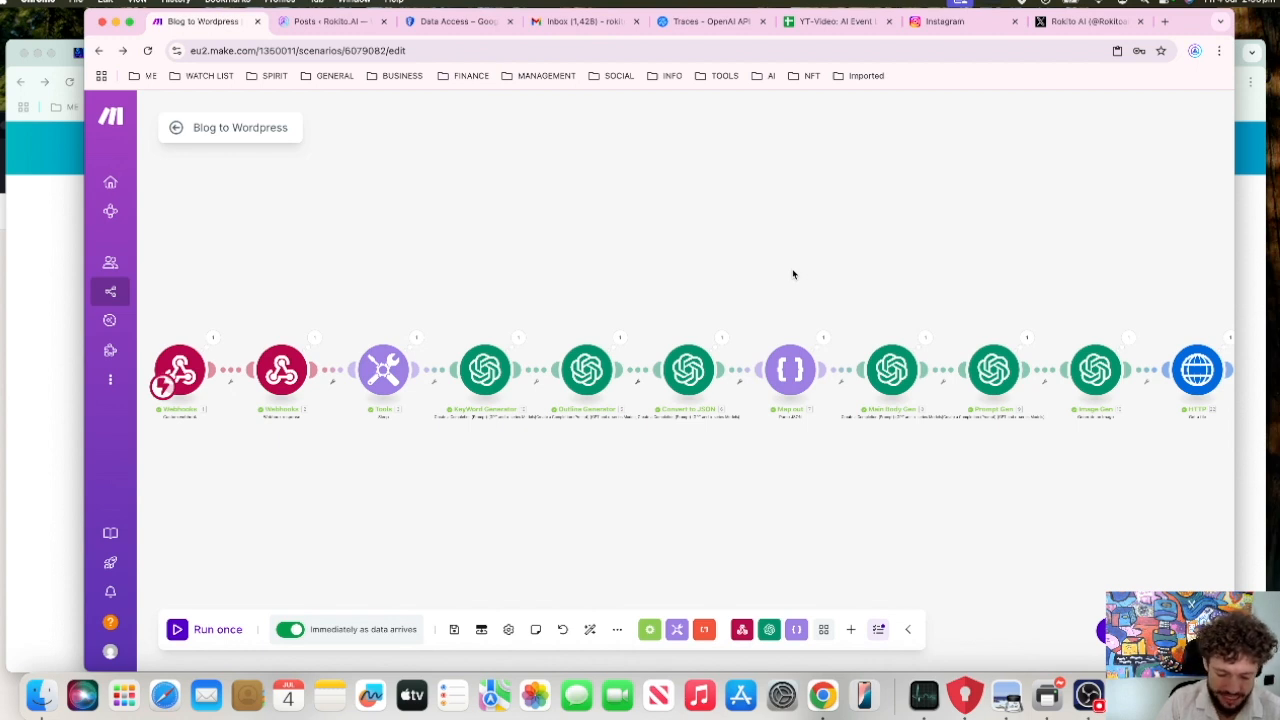
scroll(793, 274, "down", 2)
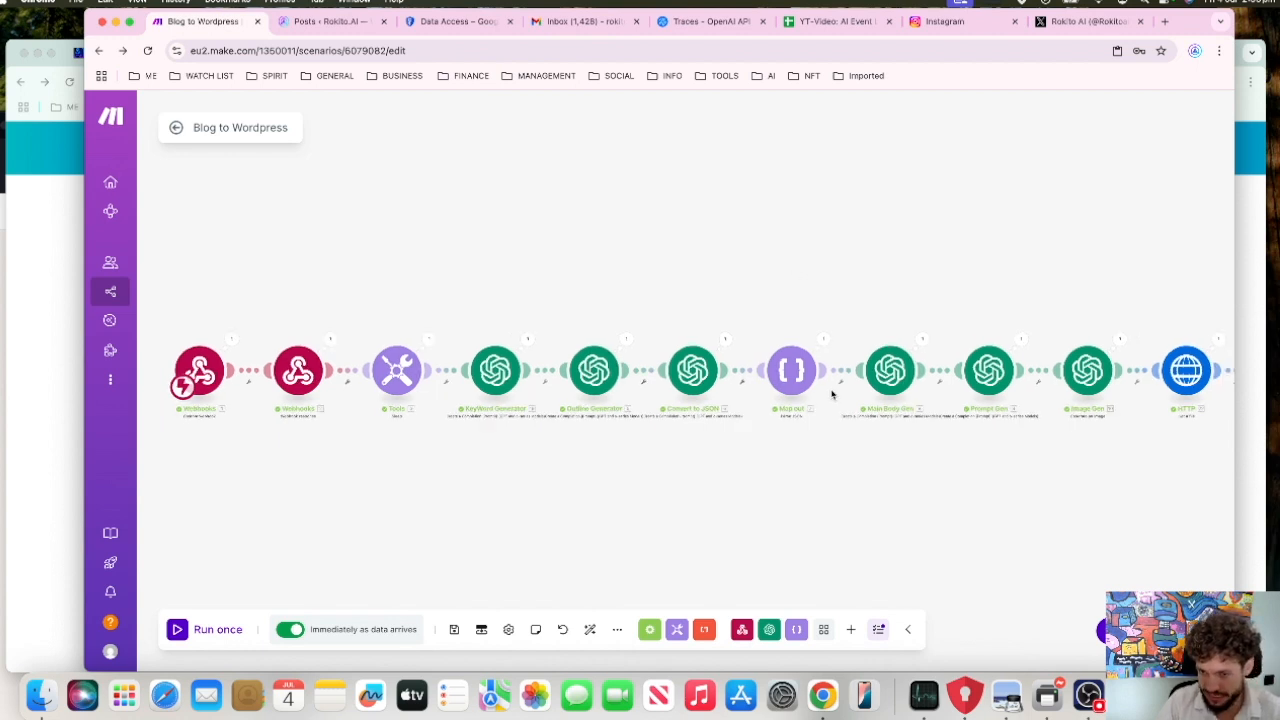
scroll(896, 292, "right", 4)
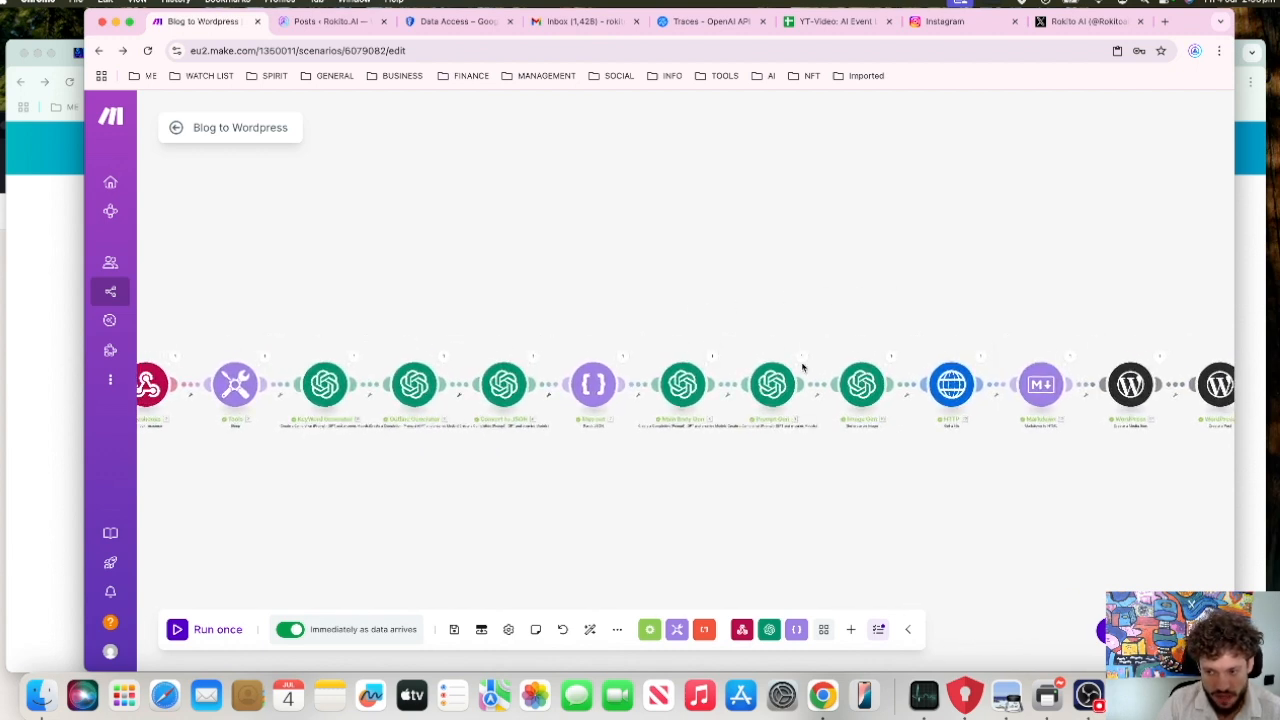
Step: Open the Markdown module, review its article template against the mappable items from earlier modules, and save the module
left_click(1047, 390)
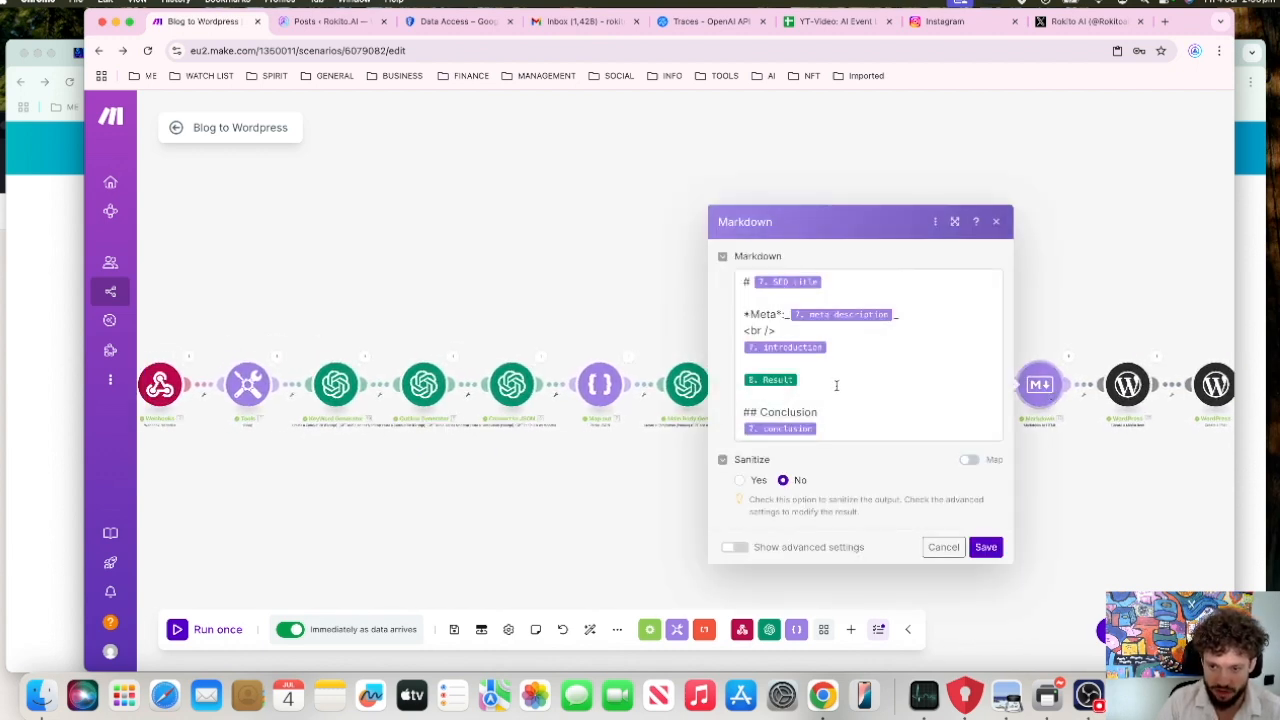
left_click(853, 280)
scroll(653, 380, "down", 10)
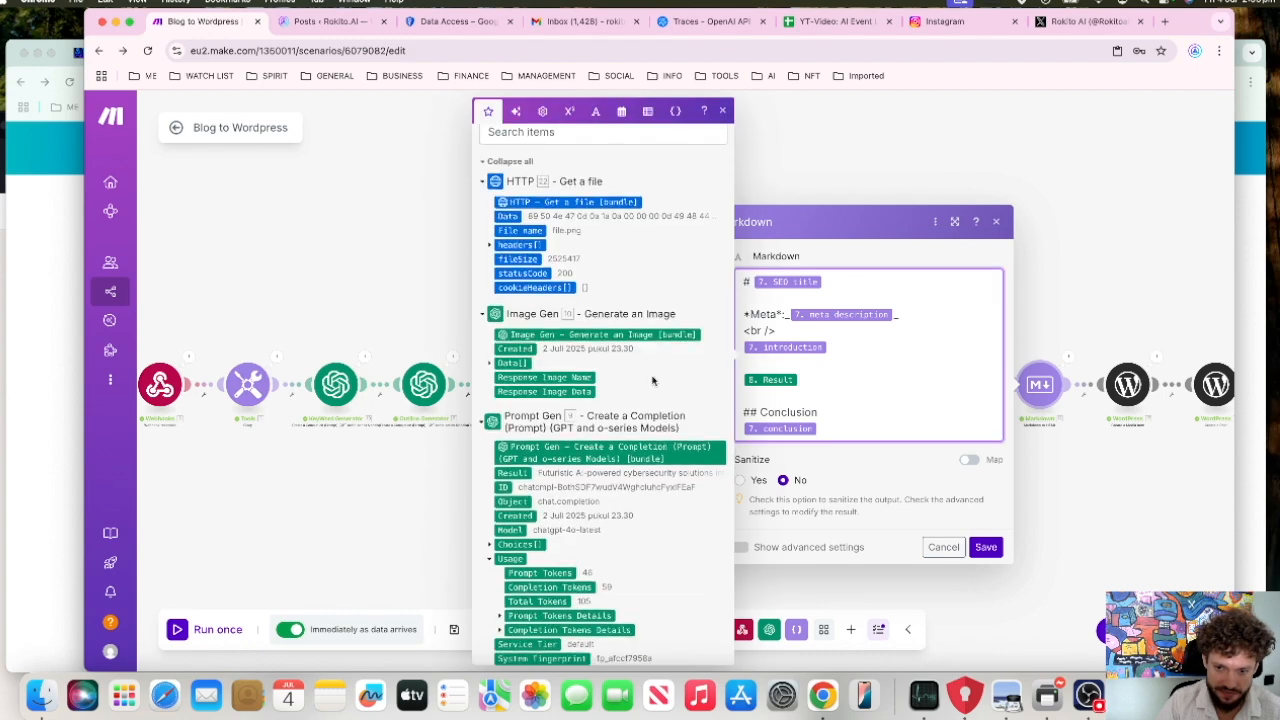
scroll(653, 380, "down", 2)
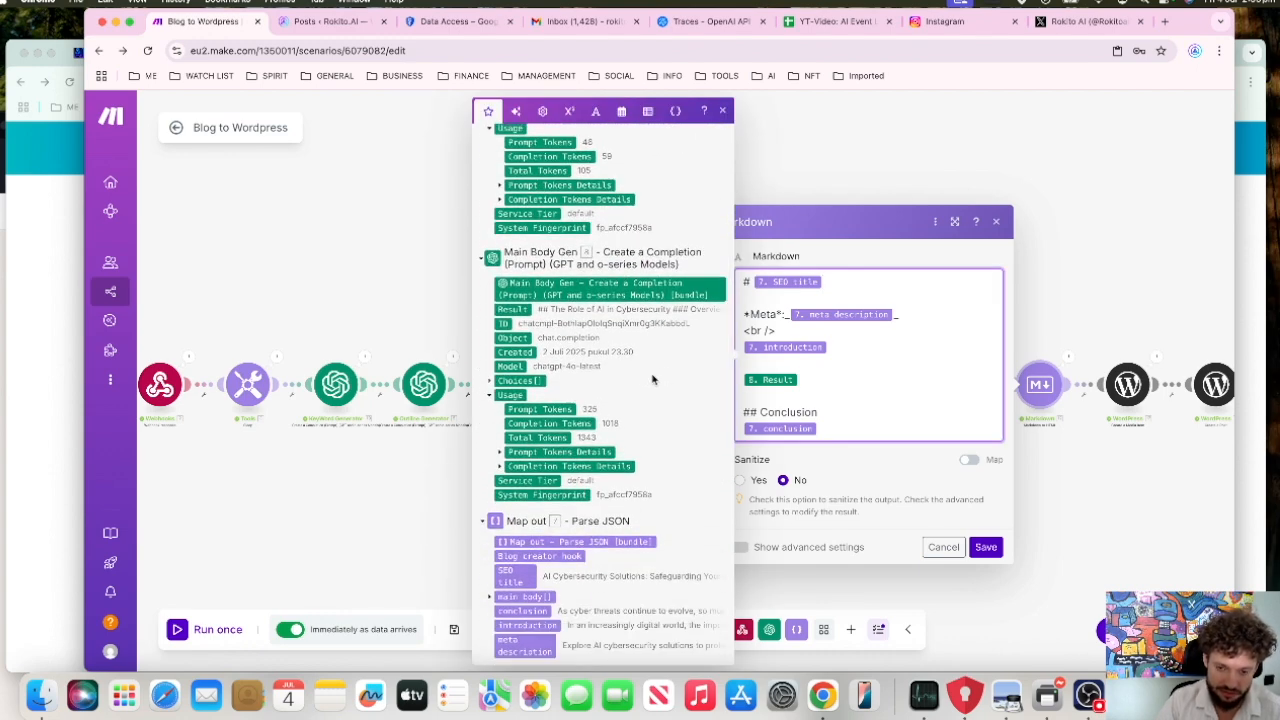
scroll(652, 380, "down", 2)
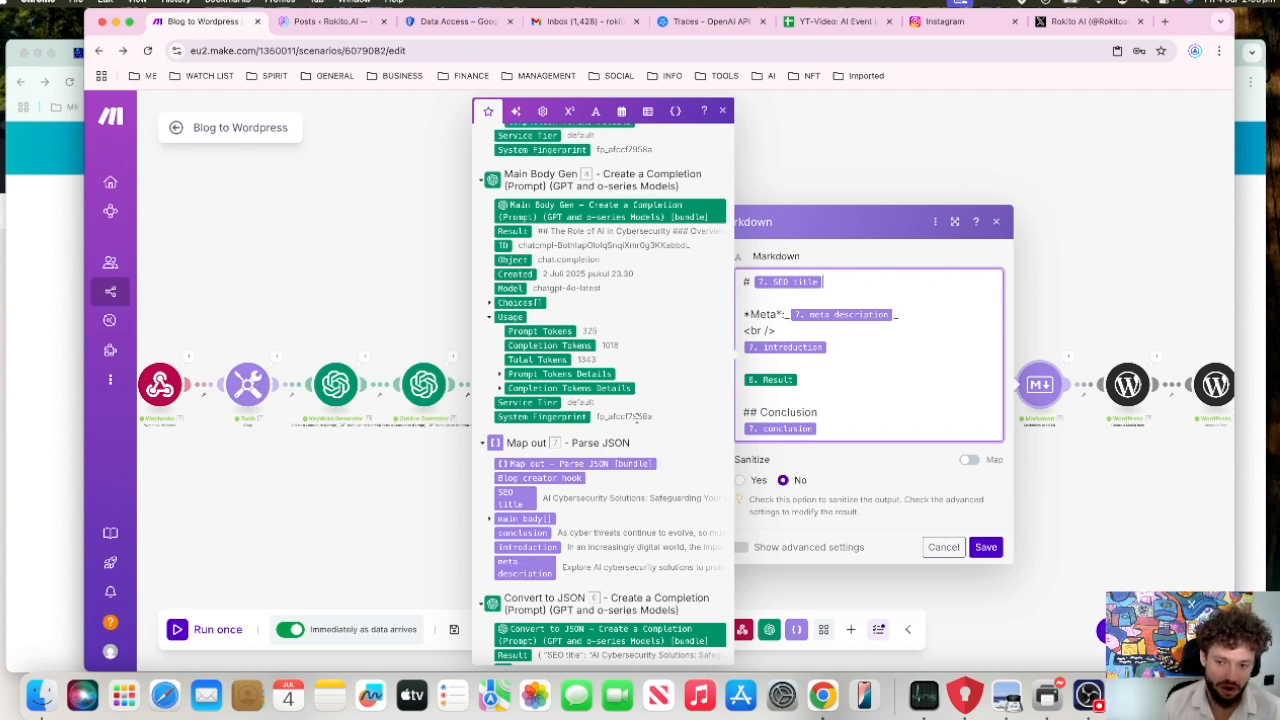
left_click(986, 547)
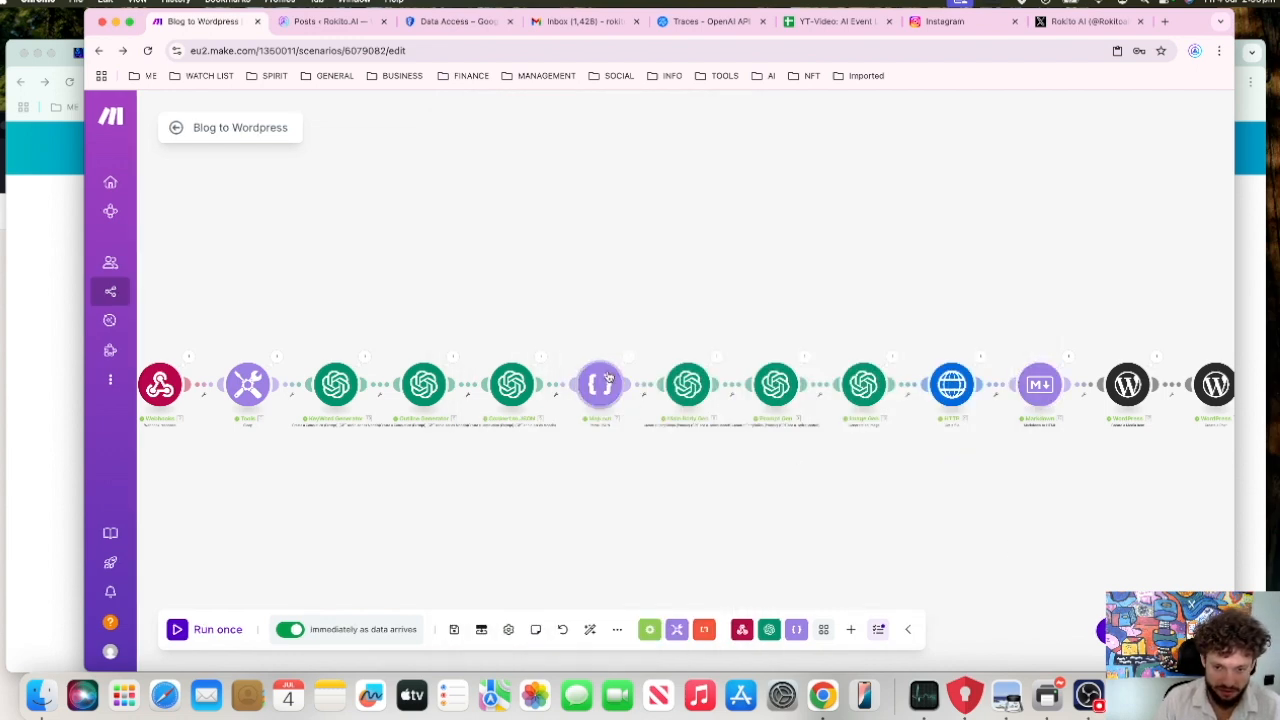
Step: Open the Main Body Gen module, review its whole article-writing prompt with the mapped main body outline, and save the module
left_click(641, 390)
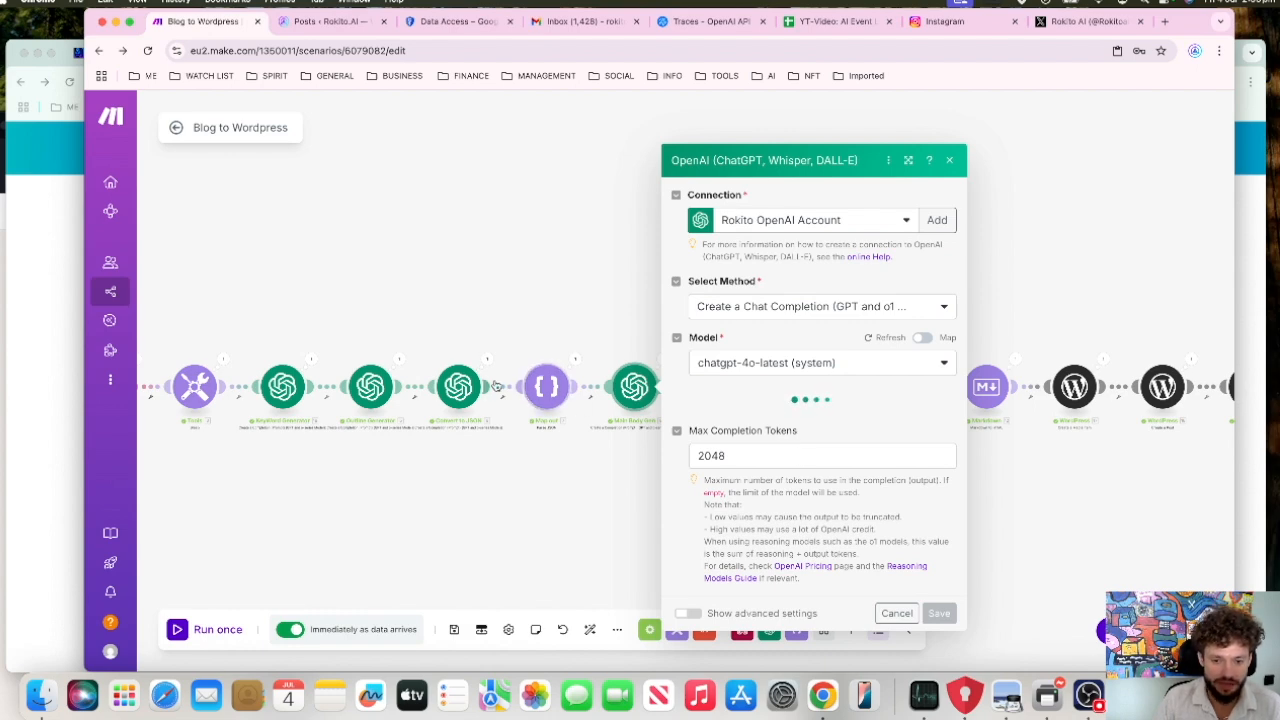
scroll(858, 475, "down", 10)
scroll(858, 475, "up", 4)
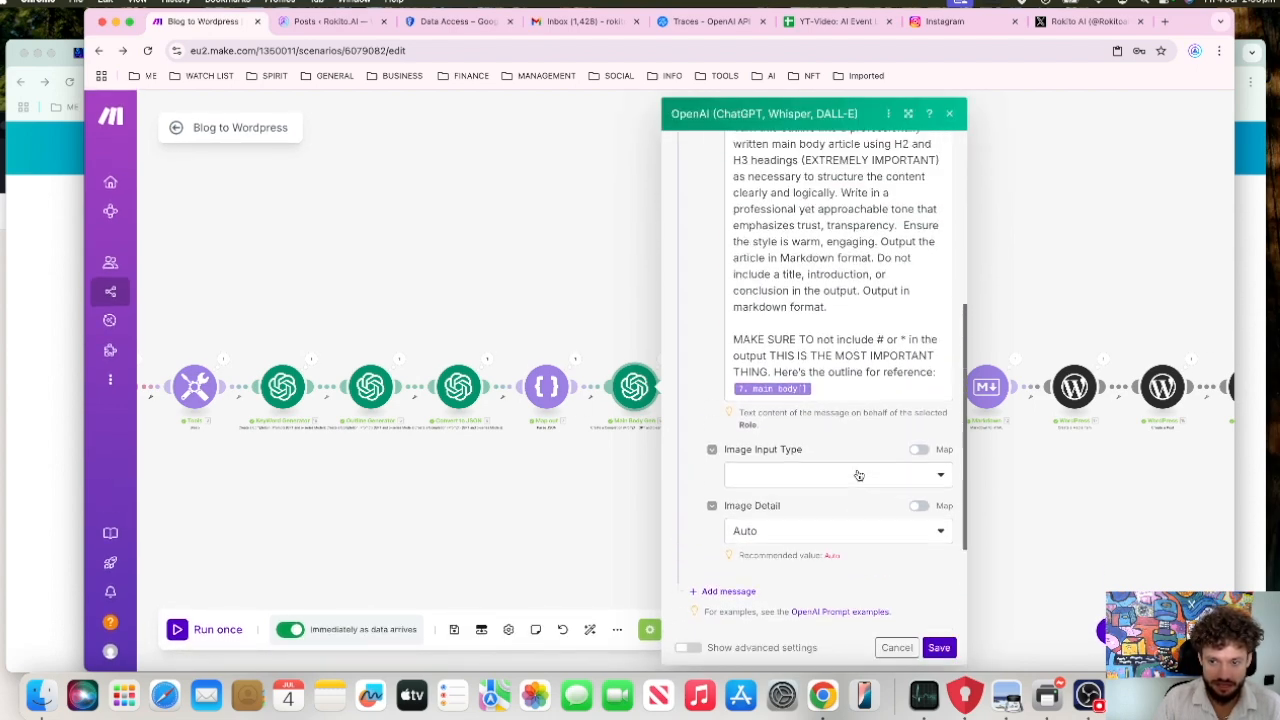
scroll(858, 475, "up", 3)
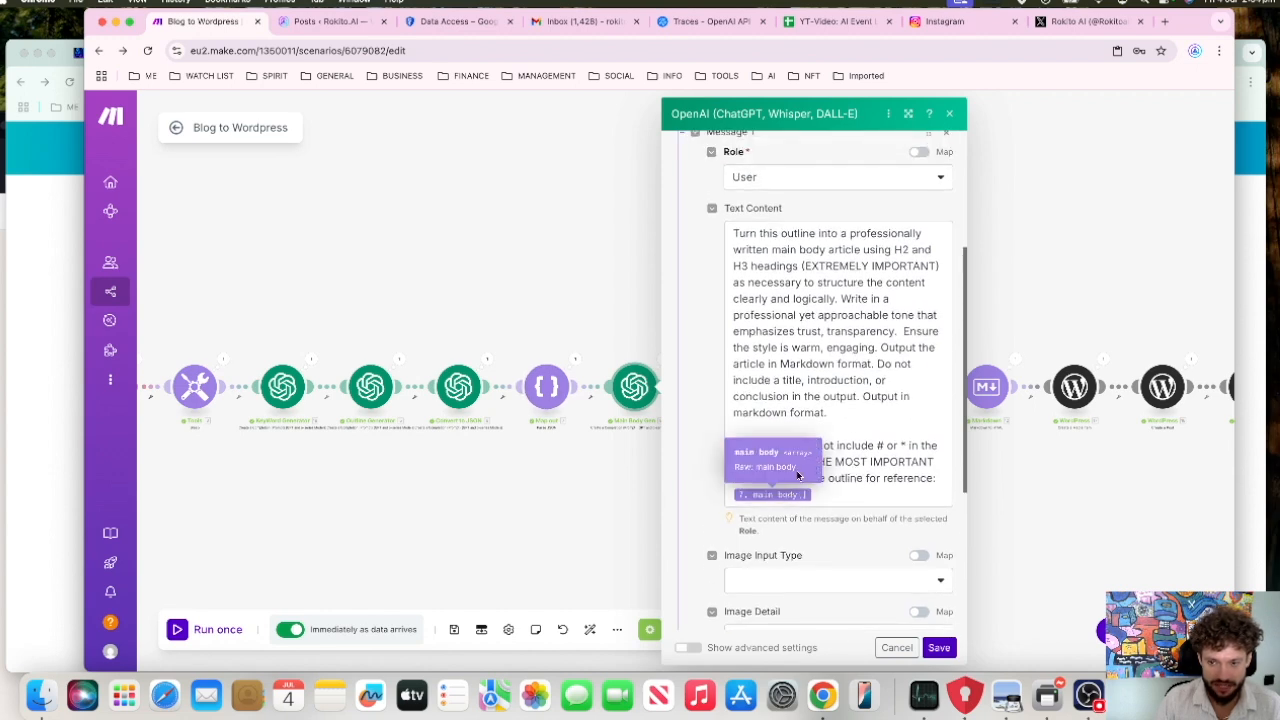
scroll(822, 350, "up", 1)
scroll(822, 350, "up", 1)
scroll(822, 350, "down", 2)
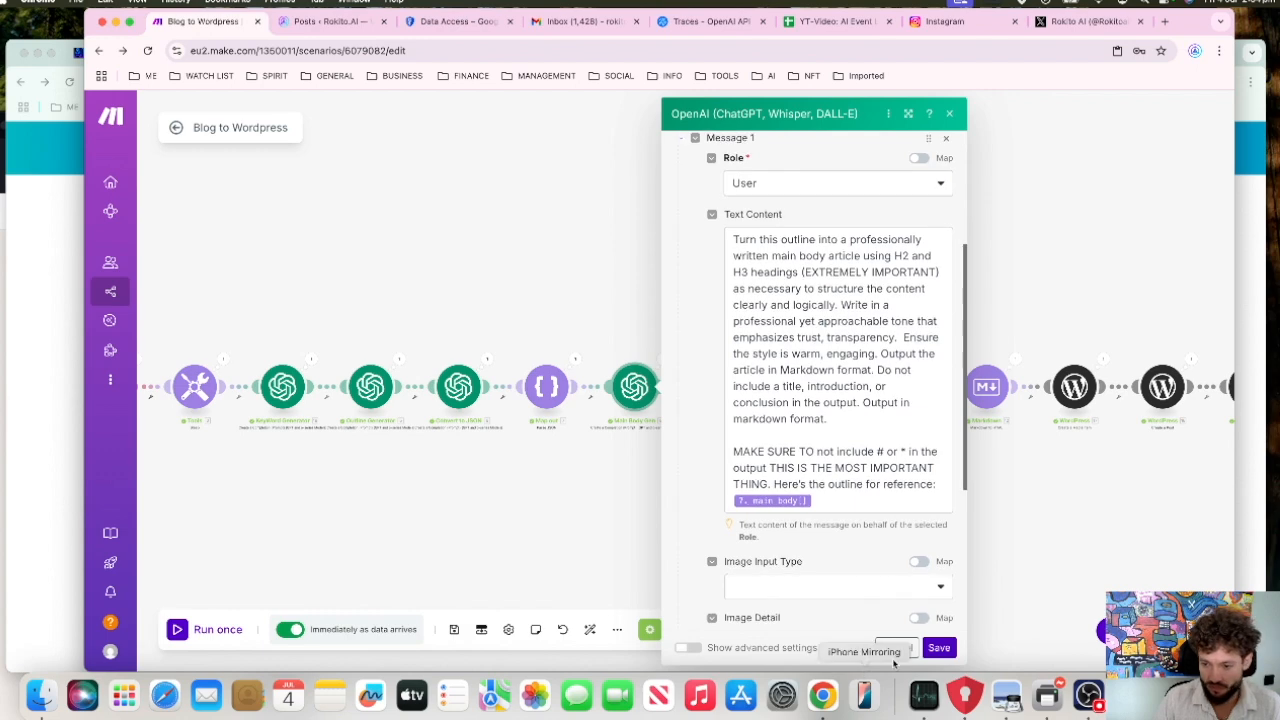
scroll(835, 618, "up", 5)
scroll(835, 618, "down", 3)
scroll(835, 618, "down", 1)
left_click(939, 647)
Step: Review the Prompt Gen module's image prompt text and the Image Gen module's DALL-E settings, saving each module
left_click(733, 396)
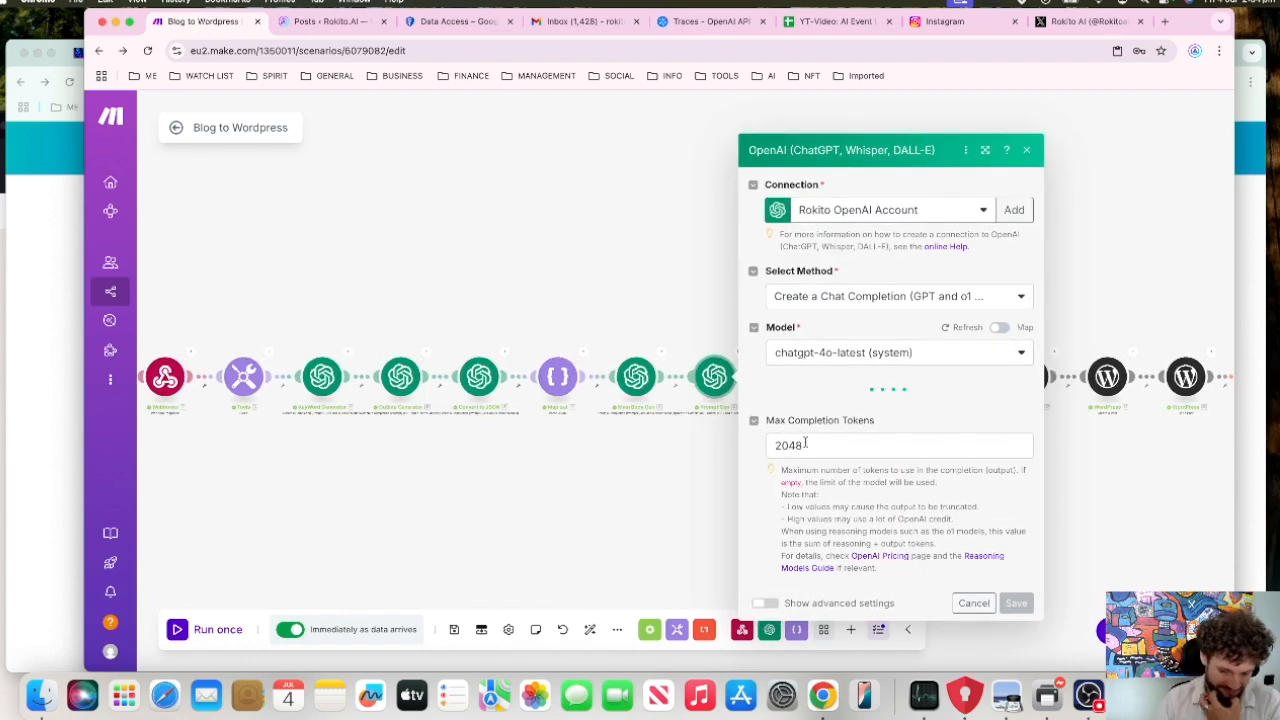
scroll(930, 585, "down", 4)
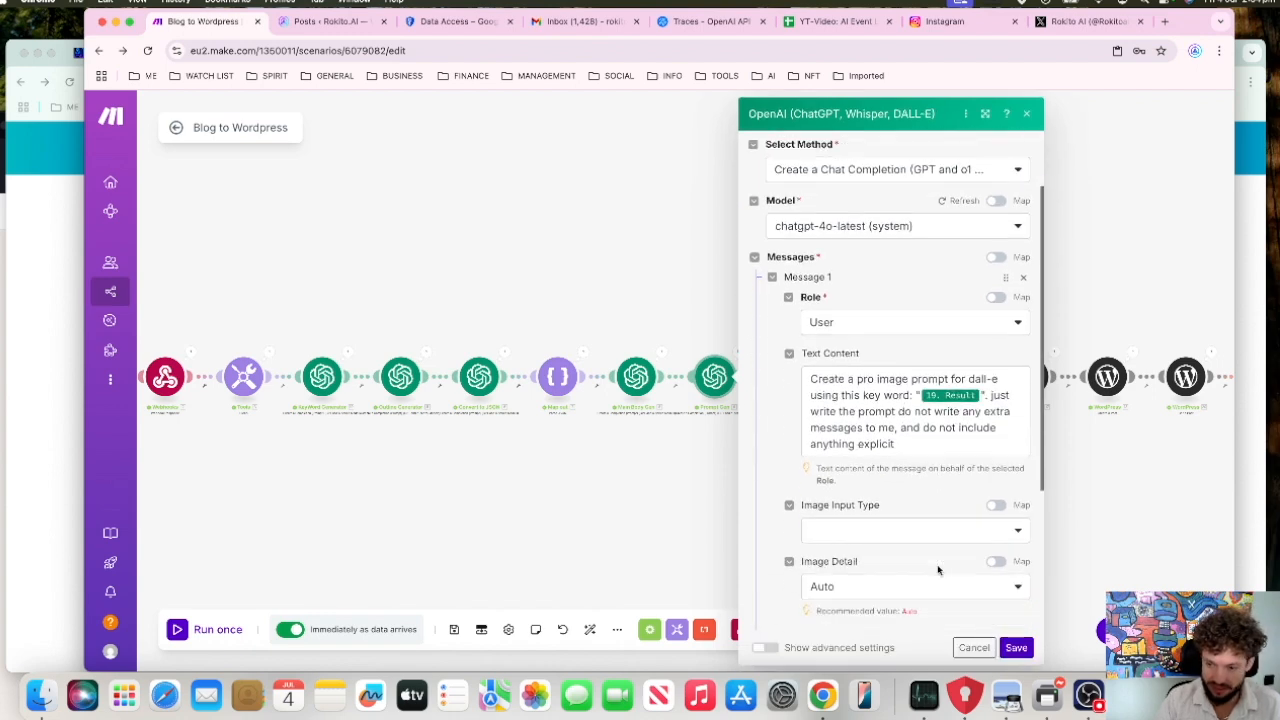
left_click(1016, 648)
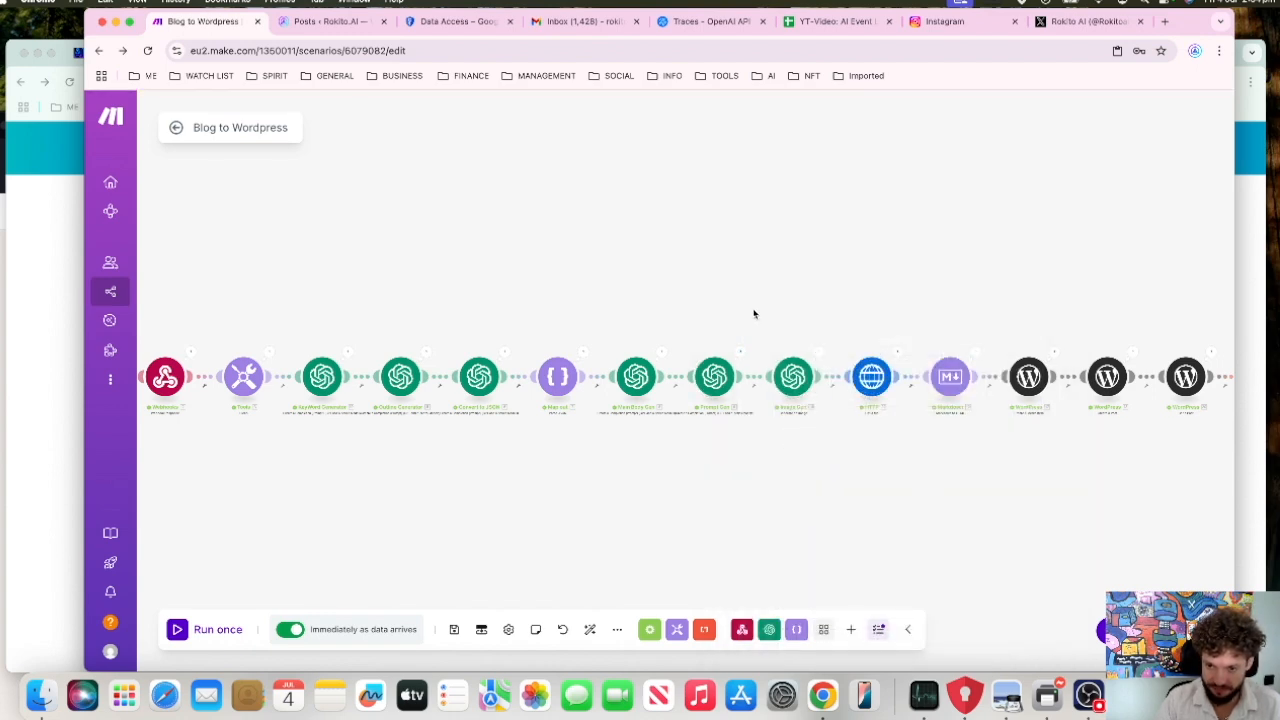
left_click(792, 376)
scroll(897, 404, "down", 1)
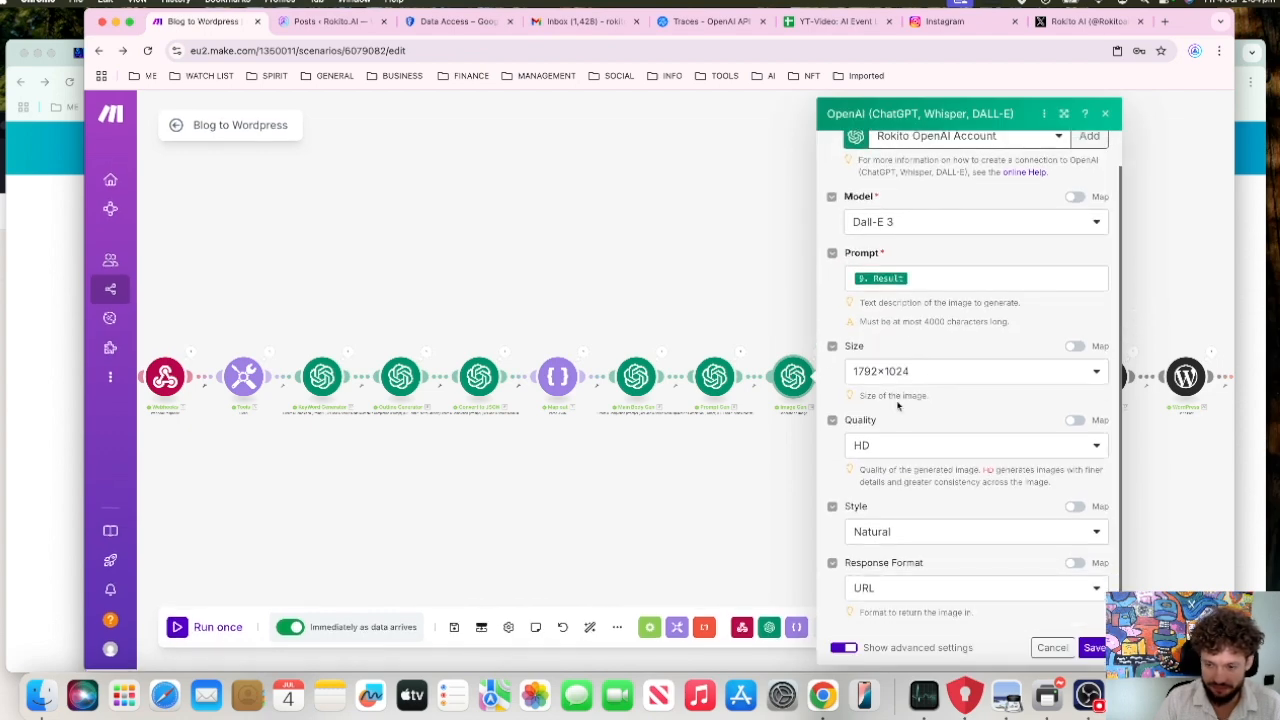
left_click(1095, 648)
Step: Open the HTTP module, expand the Image Gen Data array to examine the mapped image URL, and close the module
scroll(903, 486, "right", 2)
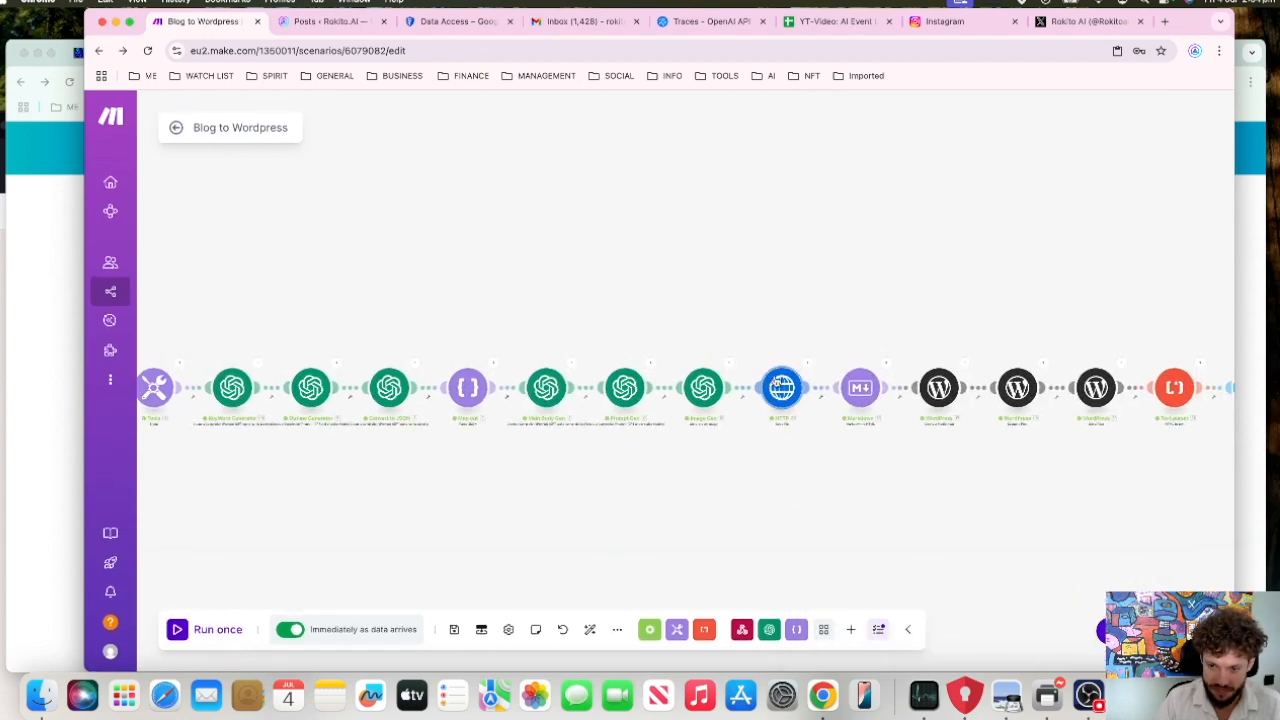
left_click(782, 387)
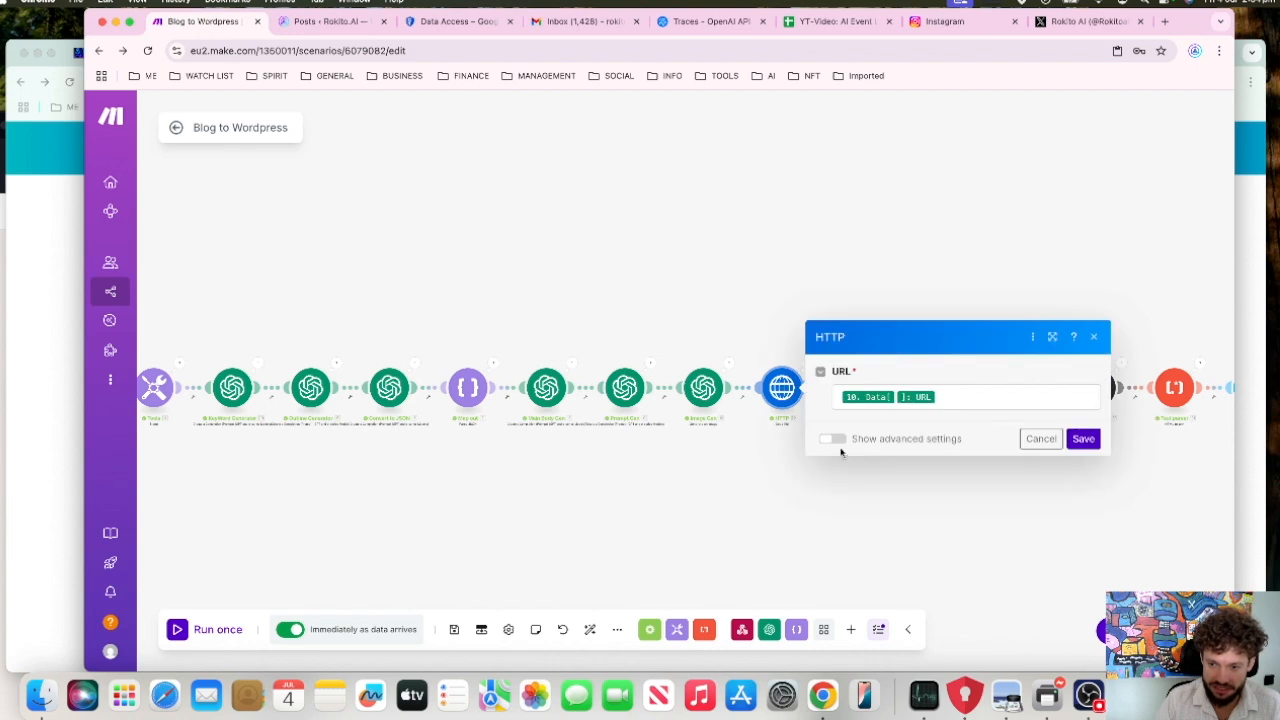
left_click(978, 395)
left_click(589, 246)
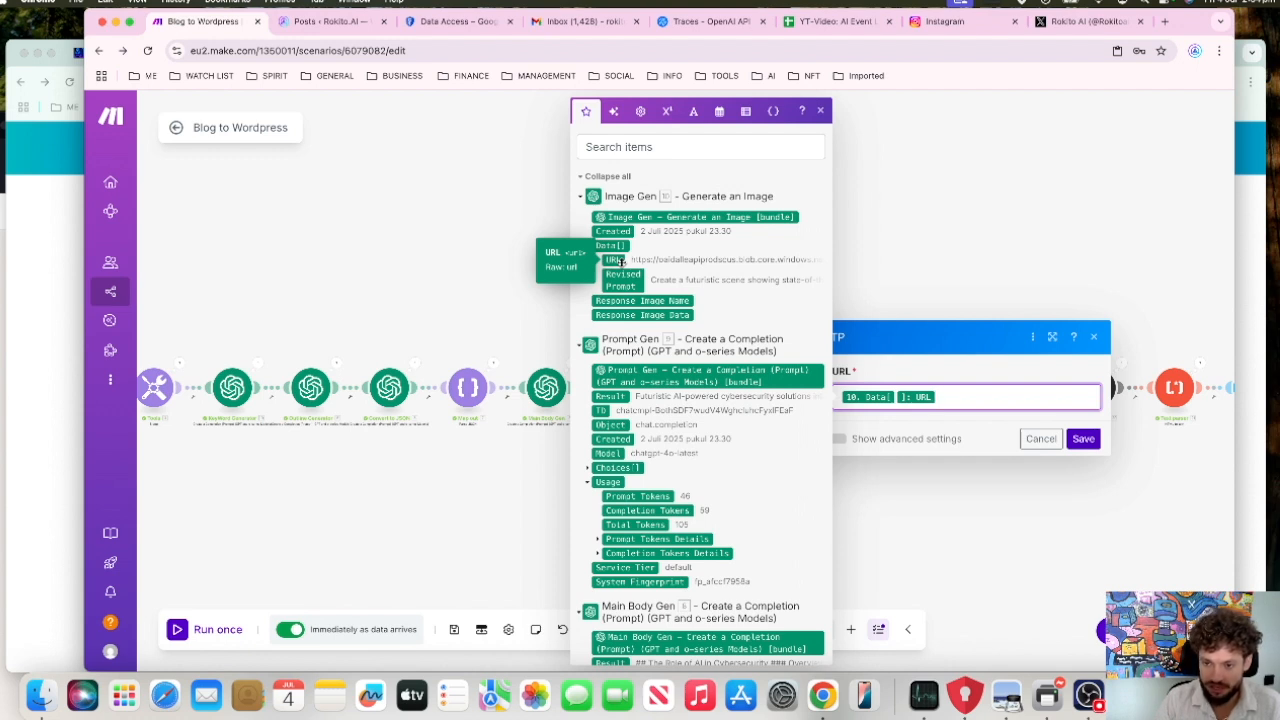
left_click(988, 208)
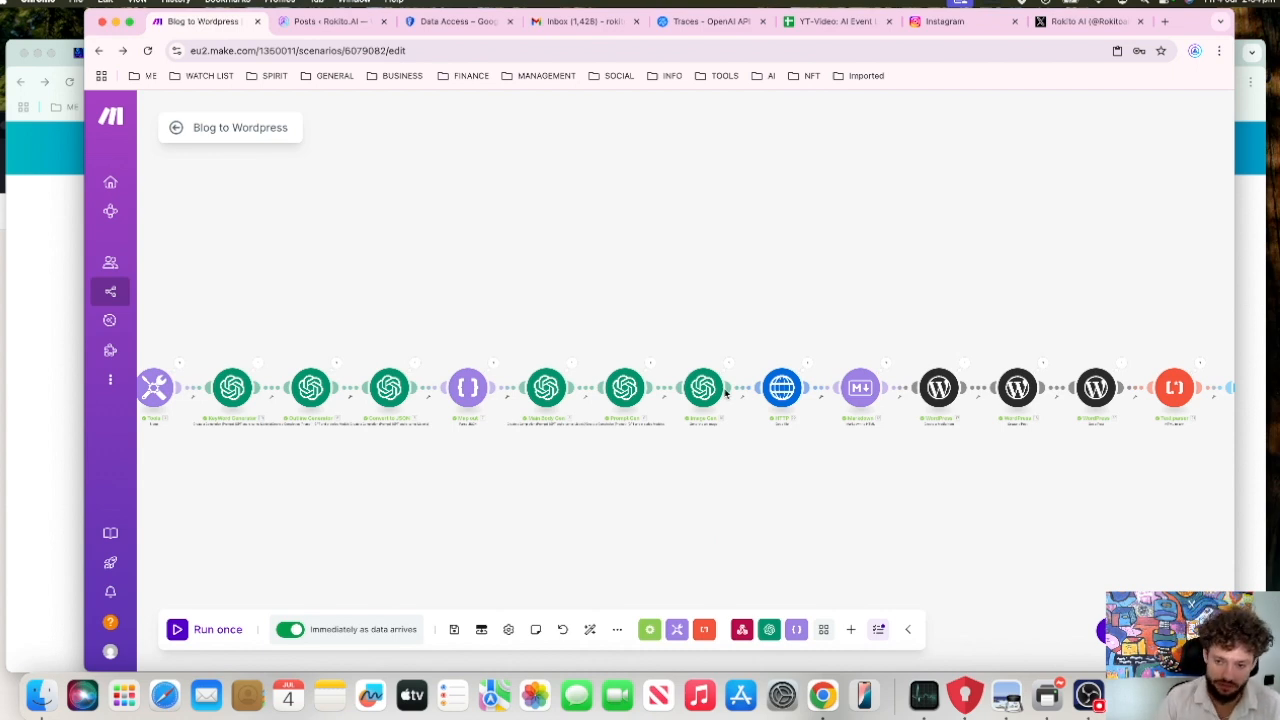
Step: Open the first WordPress module, check the Data and File name mappings for the media upload, and save it
scroll(781, 388, "right", 5)
left_click(699, 417)
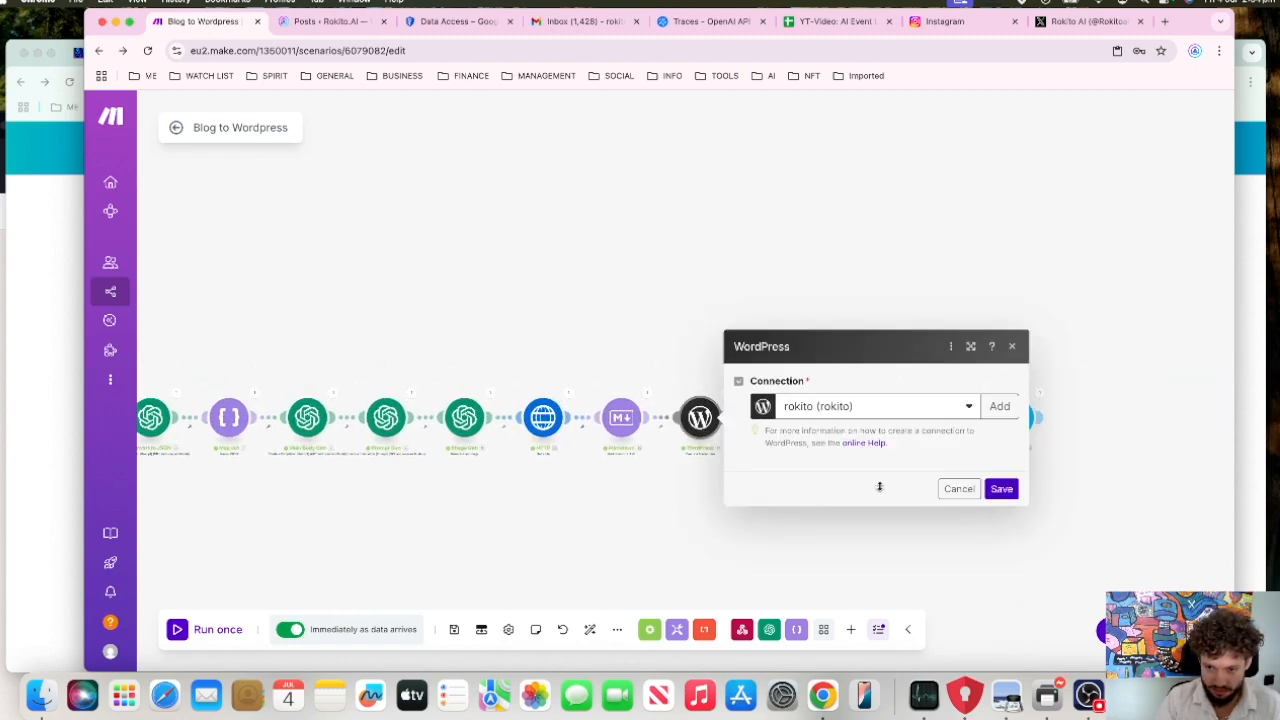
left_click(838, 342)
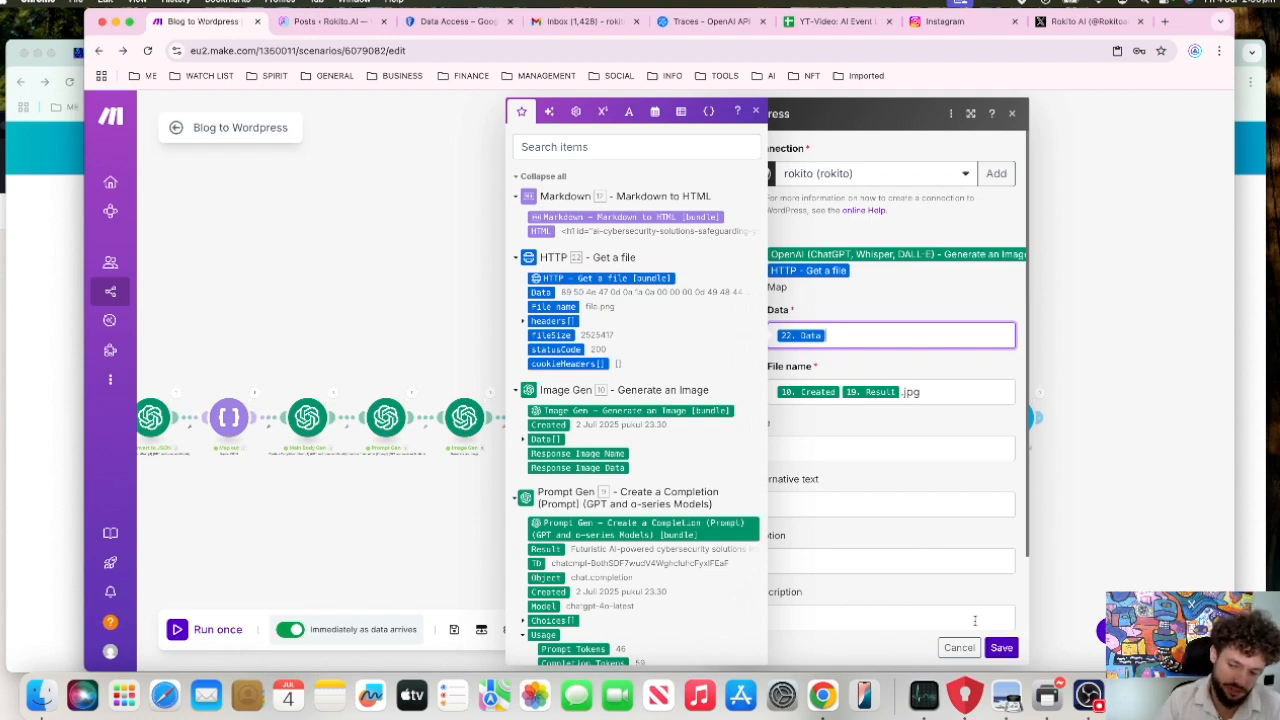
left_click(998, 648)
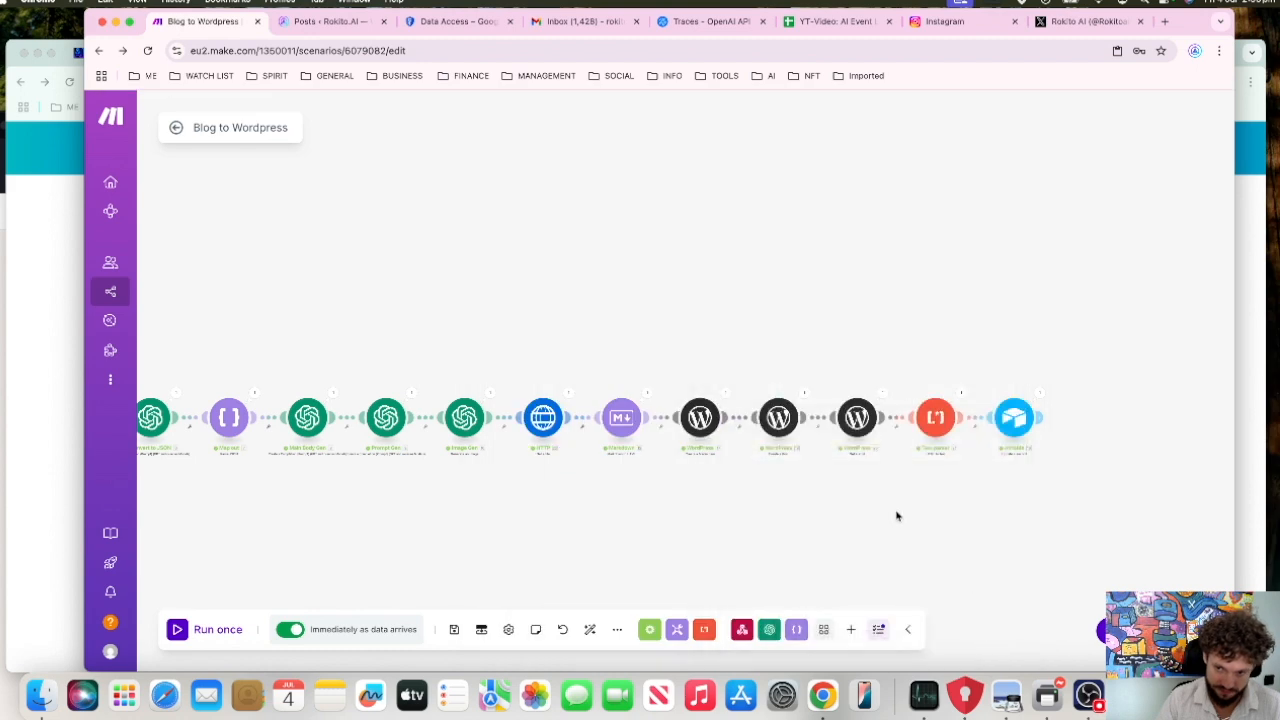
Step: Review the second WordPress module's post settings from title and content to categories, tags and featured media ID, and save it
left_click(664, 408)
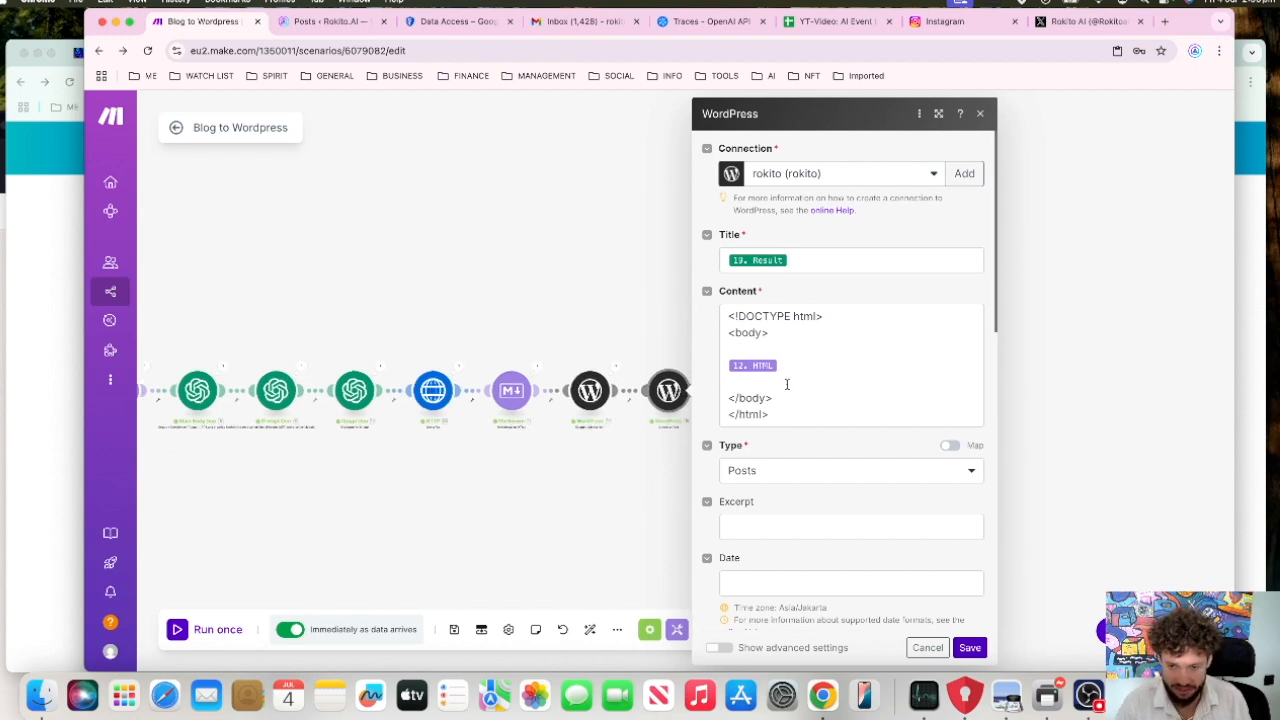
scroll(795, 390, "down", 1)
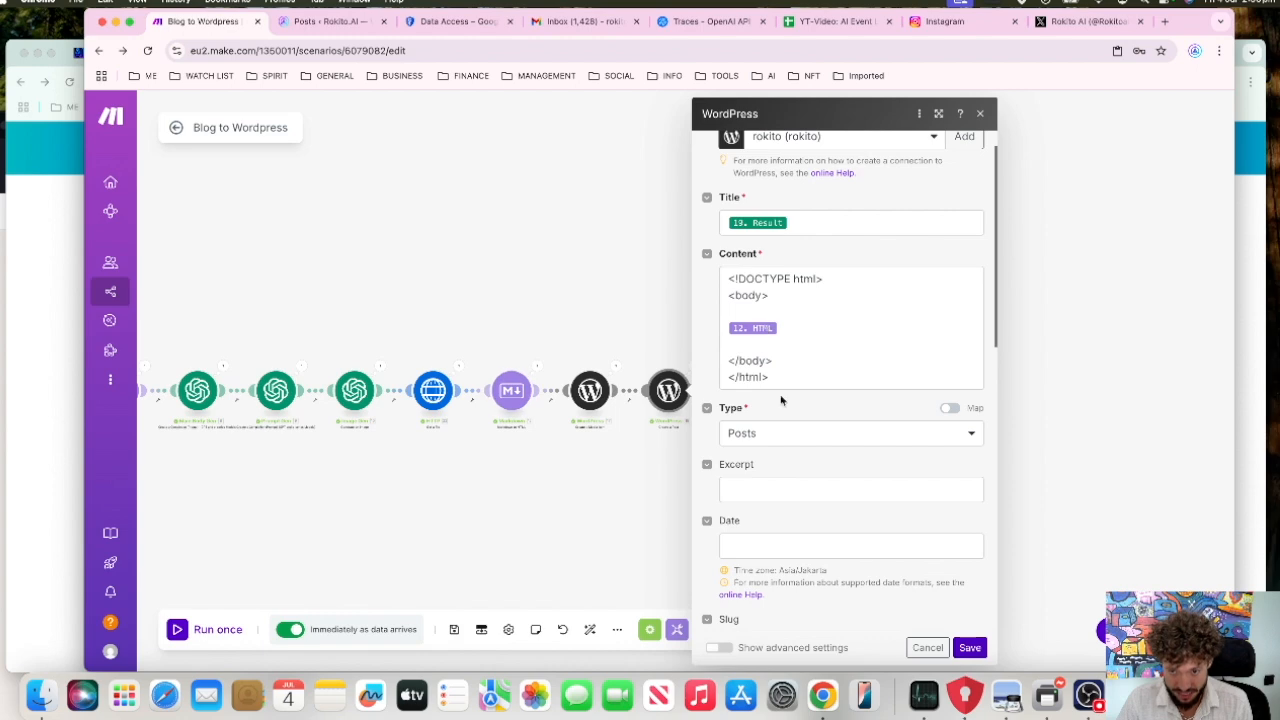
scroll(800, 422, "down", 4)
scroll(799, 428, "down", 20)
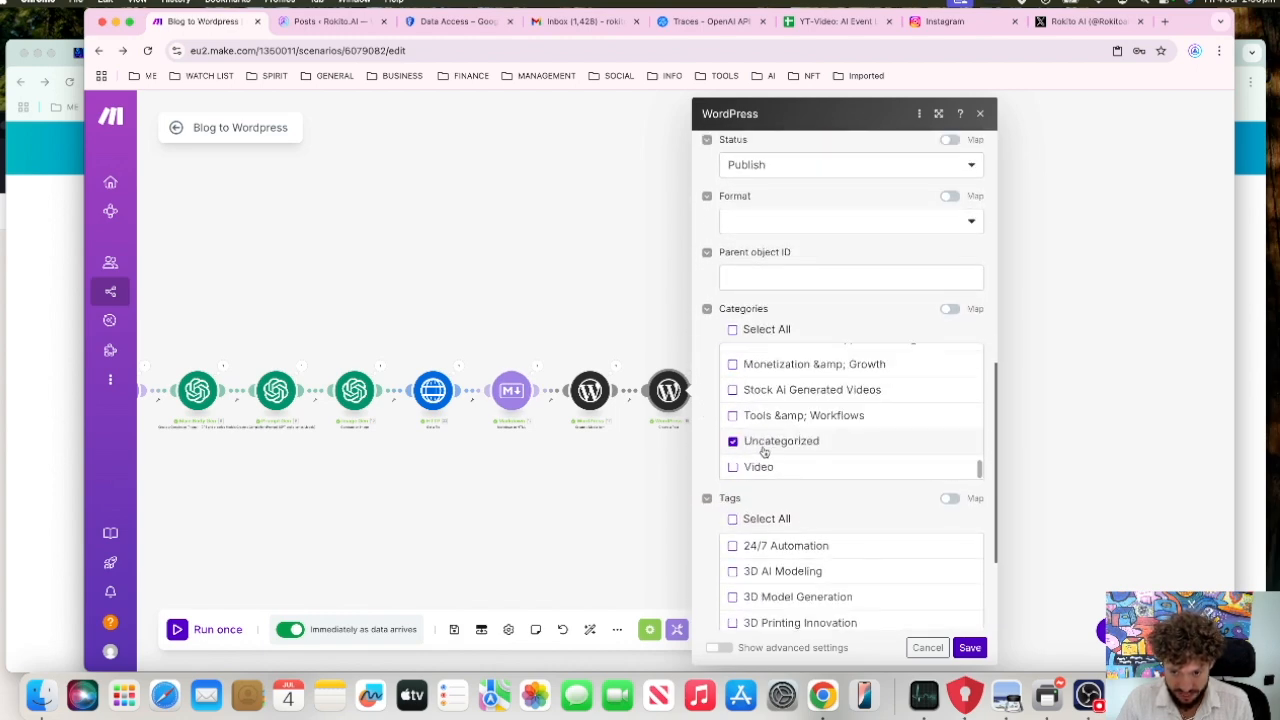
scroll(895, 560, "down", 10)
scroll(822, 502, "down", 8)
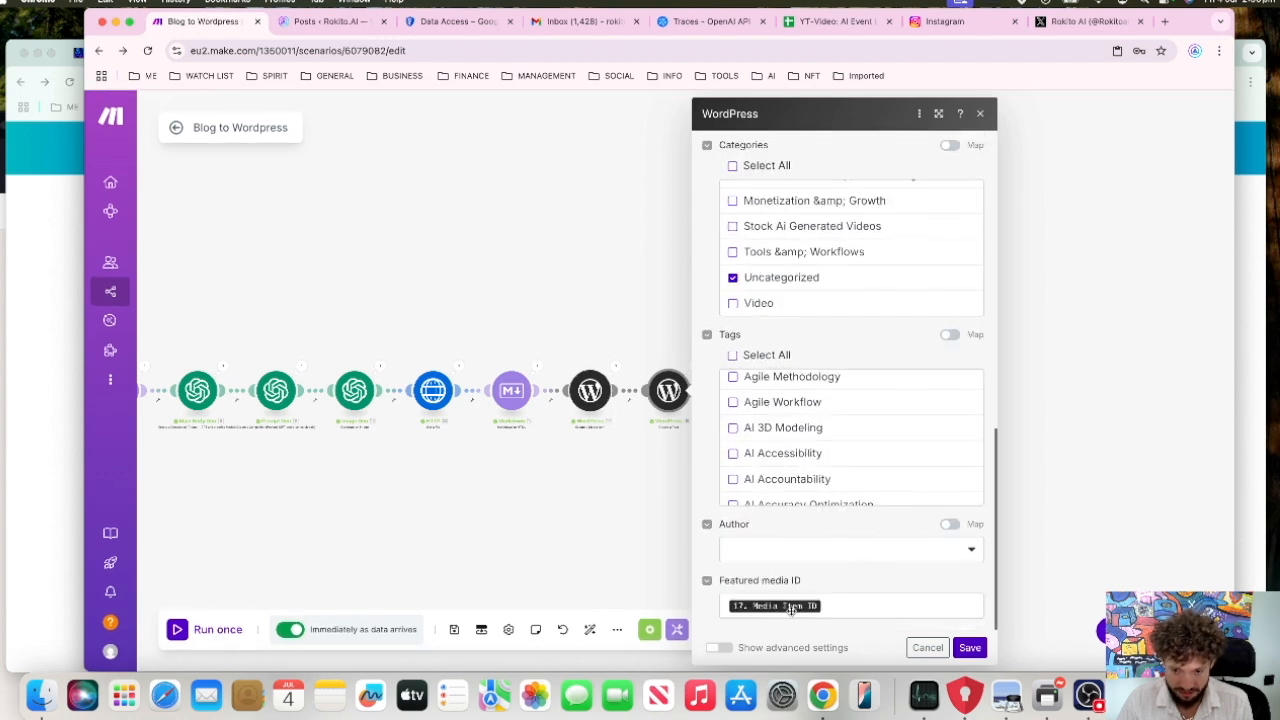
left_click(972, 650)
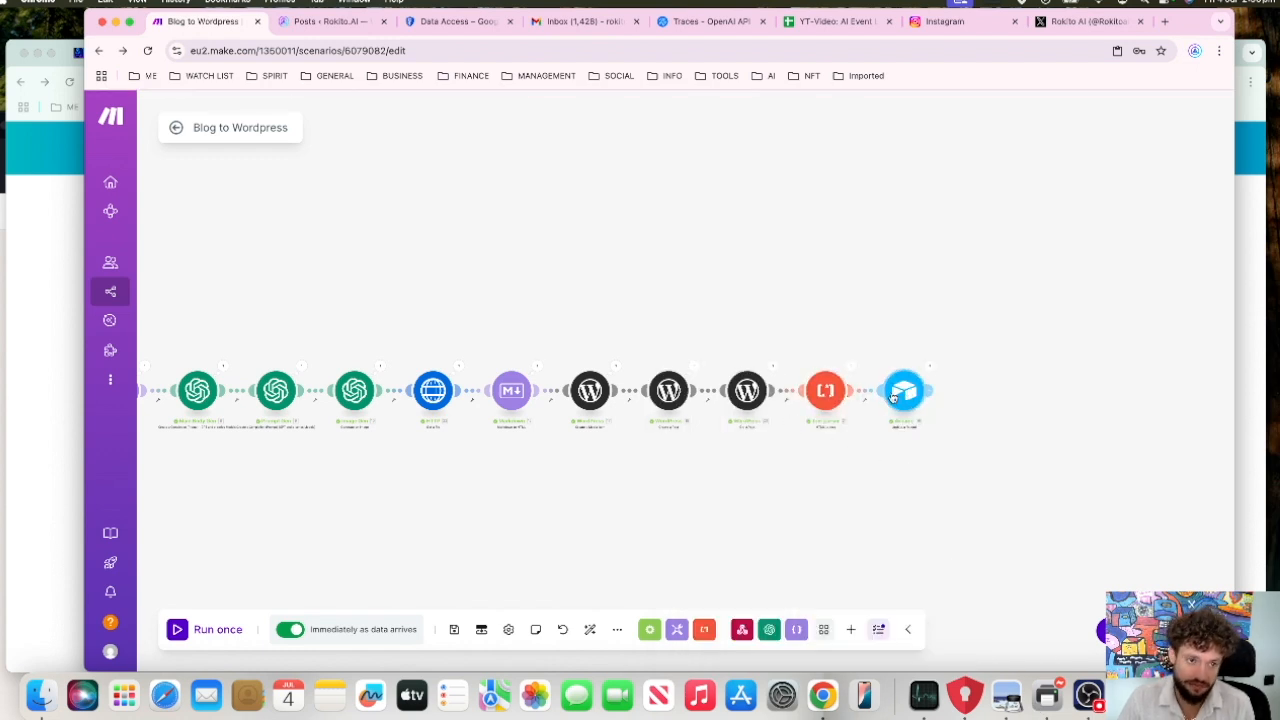
Step: Switch to the Airtable Blog Gen table, inspect the Click button field's webhook URL formula, and save the field
scroll(860, 285, "left", 2)
scroll(610, 220, "left", 5)
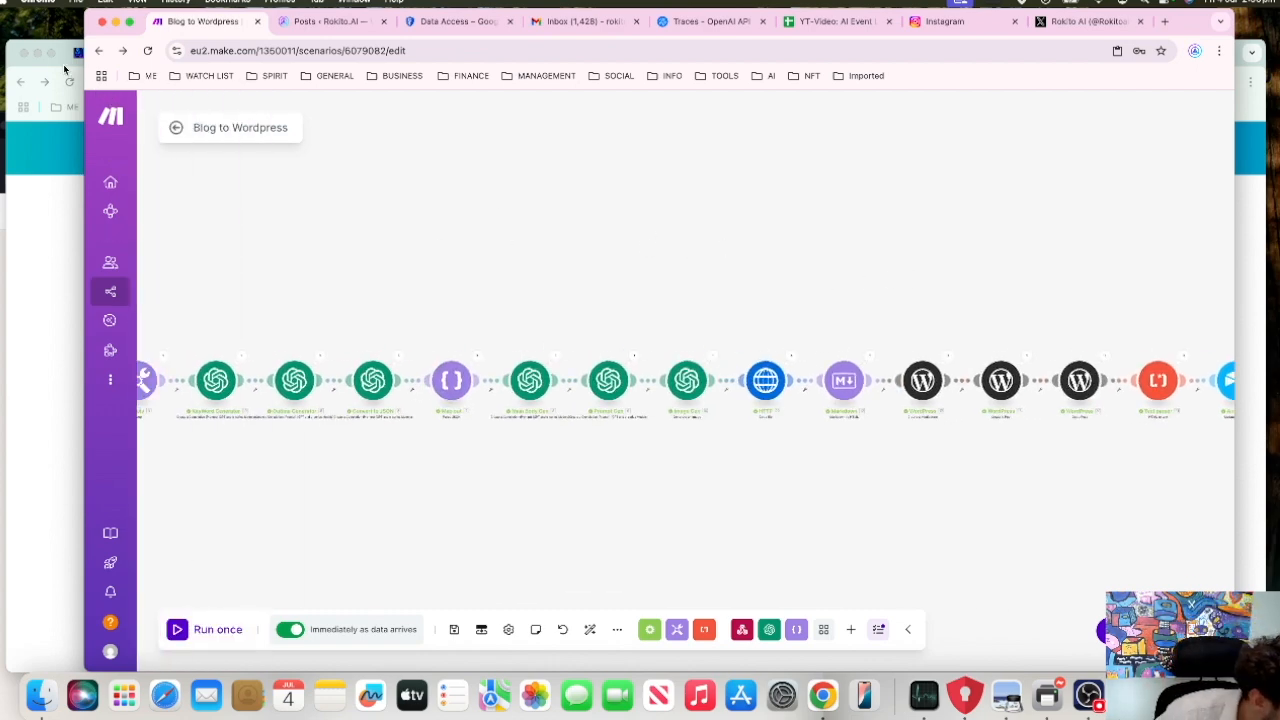
left_click(63, 64)
scroll(523, 398, "down", 2)
scroll(523, 398, "up", 15)
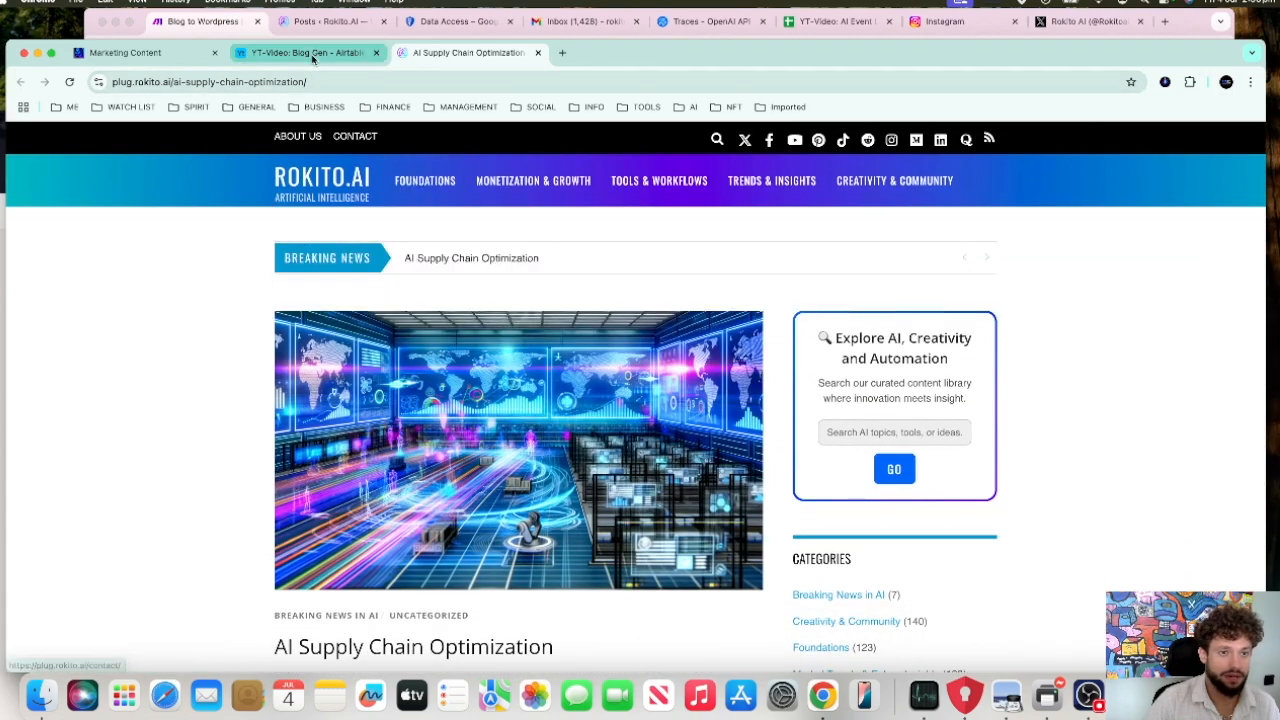
left_click(313, 55)
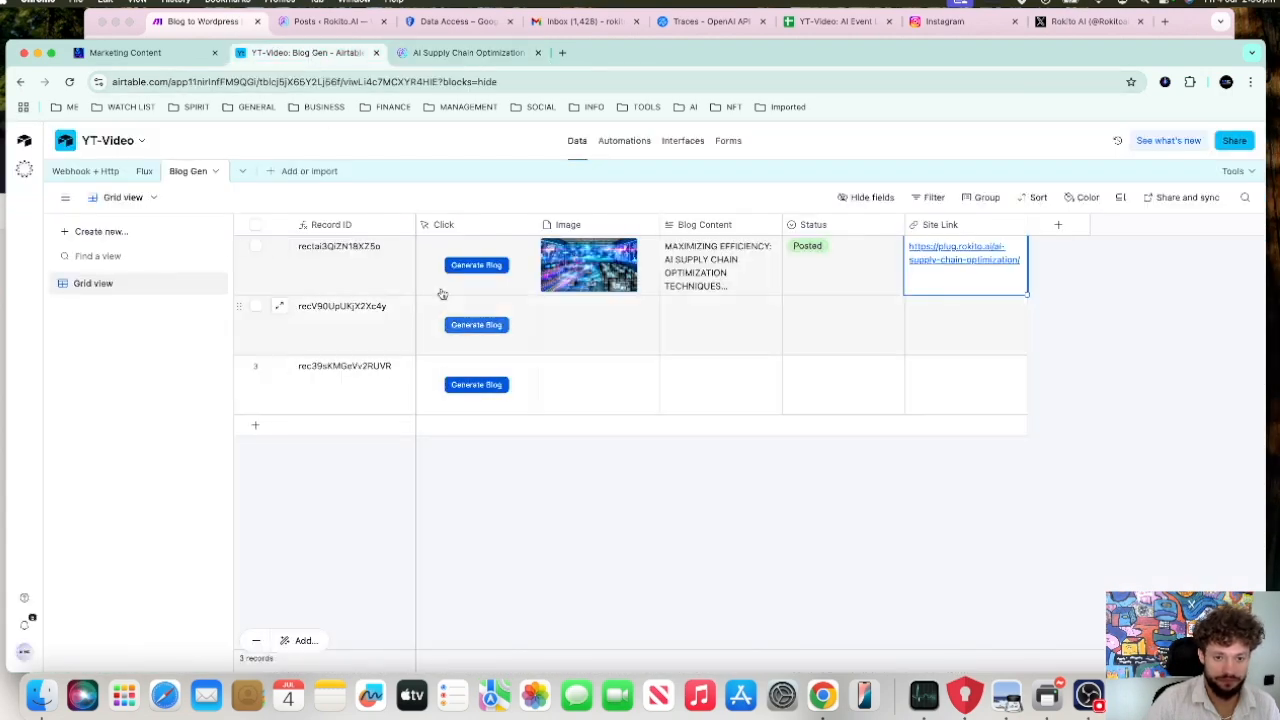
left_click(461, 225)
left_click(528, 228)
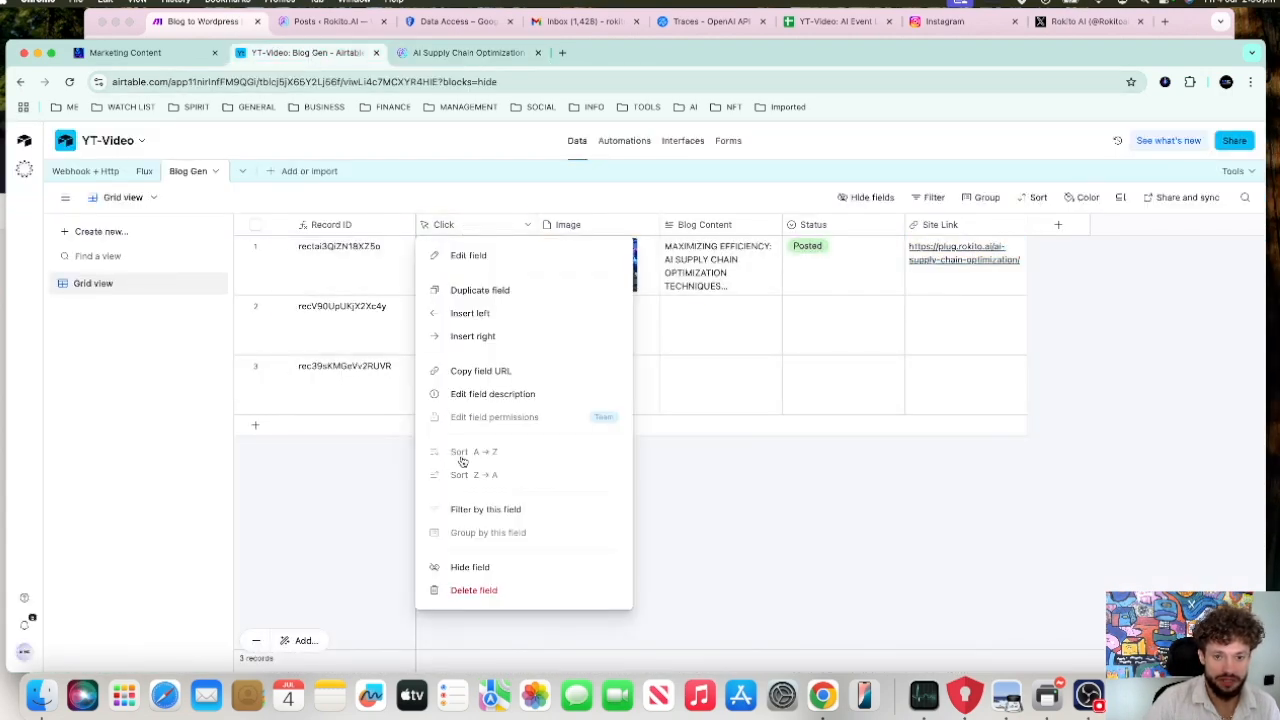
left_click(513, 262)
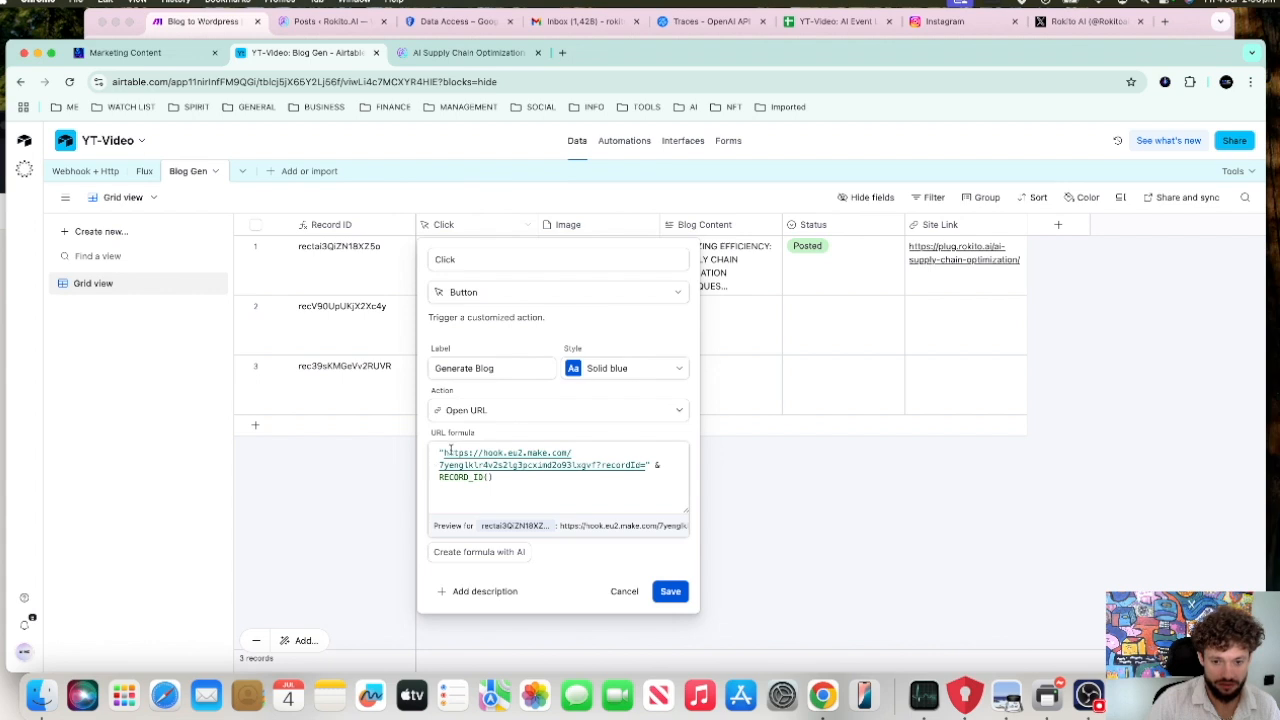
left_click(668, 592)
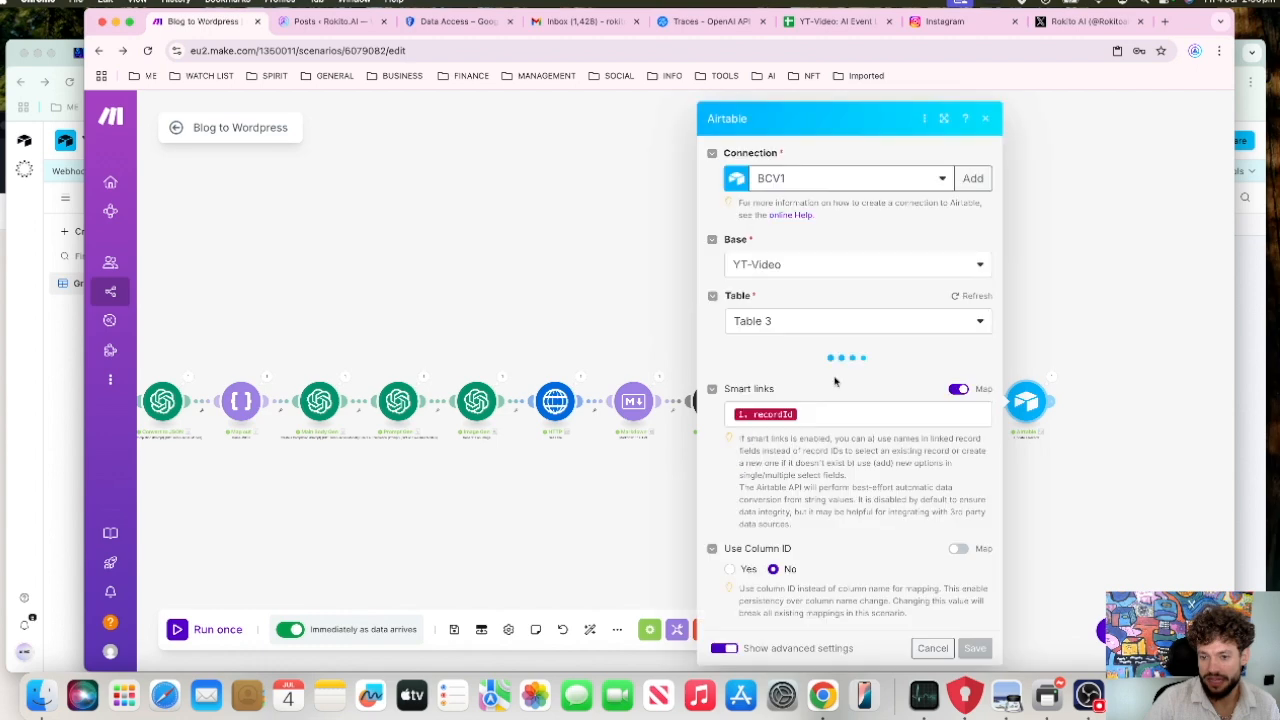
Step: Review the final Airtable module's record mappings, refresh its table list and set the table to Blog Gen
scroll(842, 422, "down", 5)
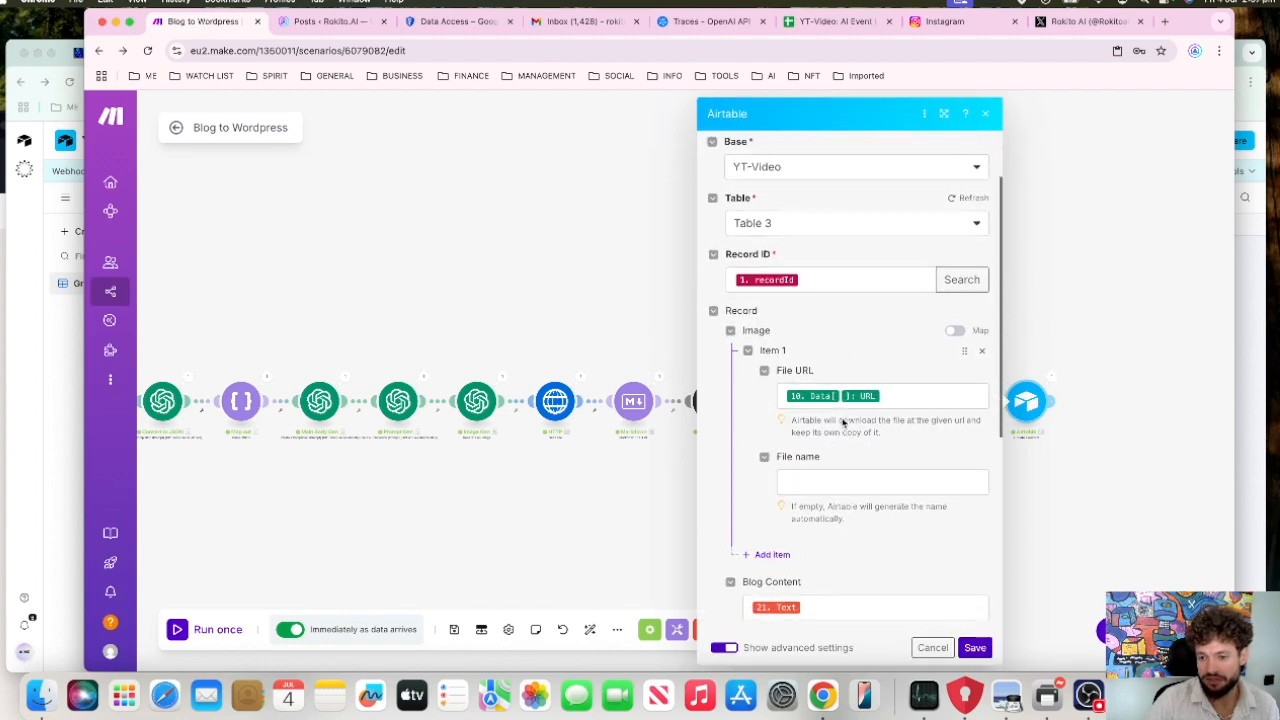
scroll(842, 422, "up", 3)
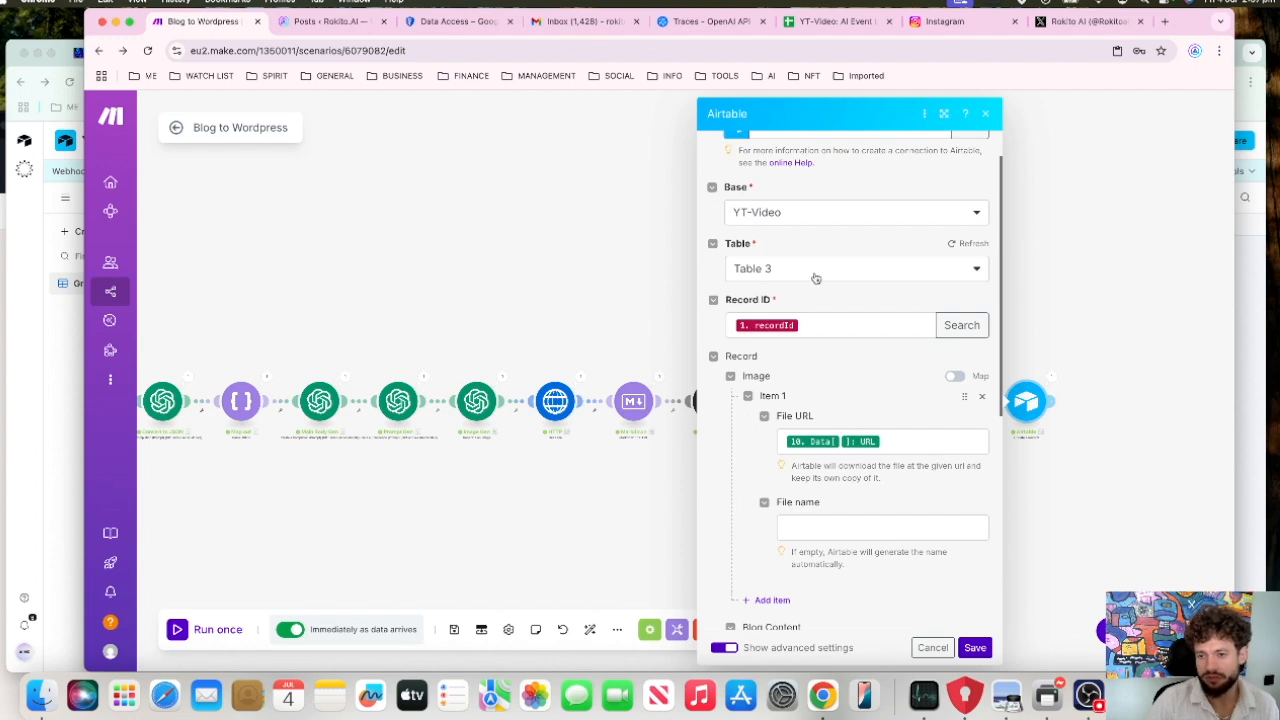
left_click(952, 243)
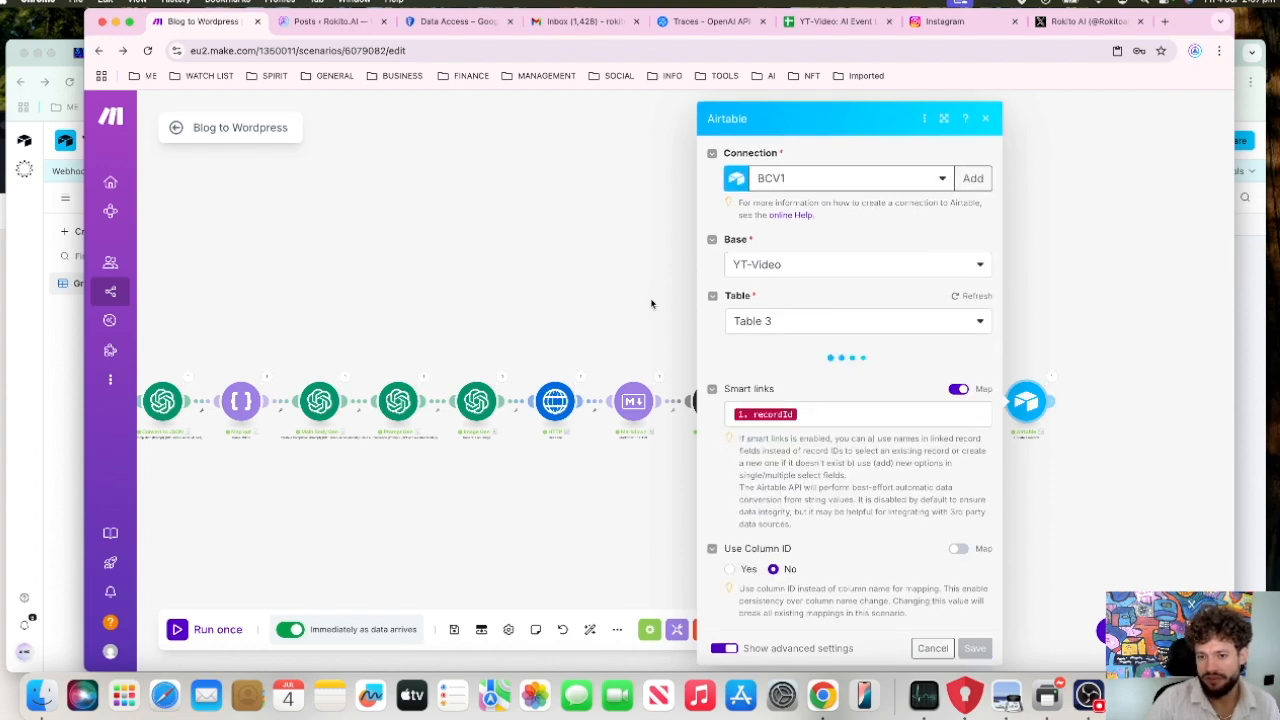
left_click(757, 320)
left_click(757, 371)
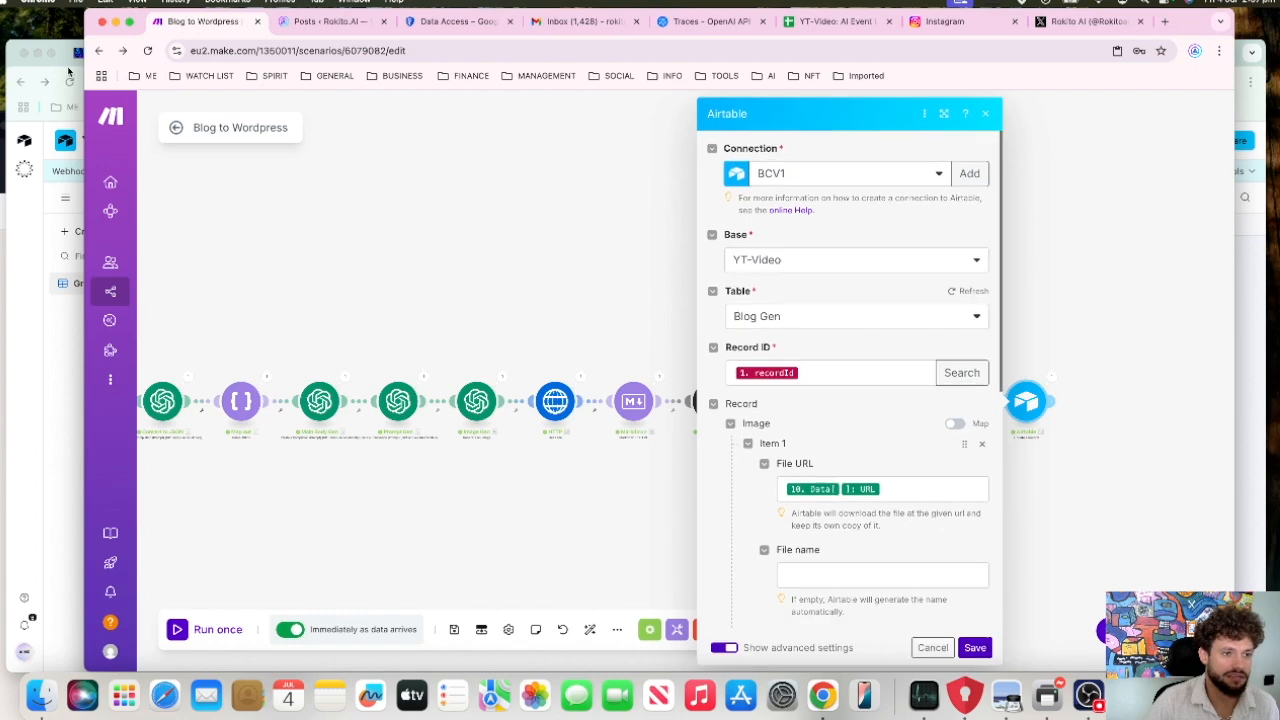
Step: Compare the Airtable Blog Gen table's columns with the record mappings in Make's final Airtable module
left_click(69, 70)
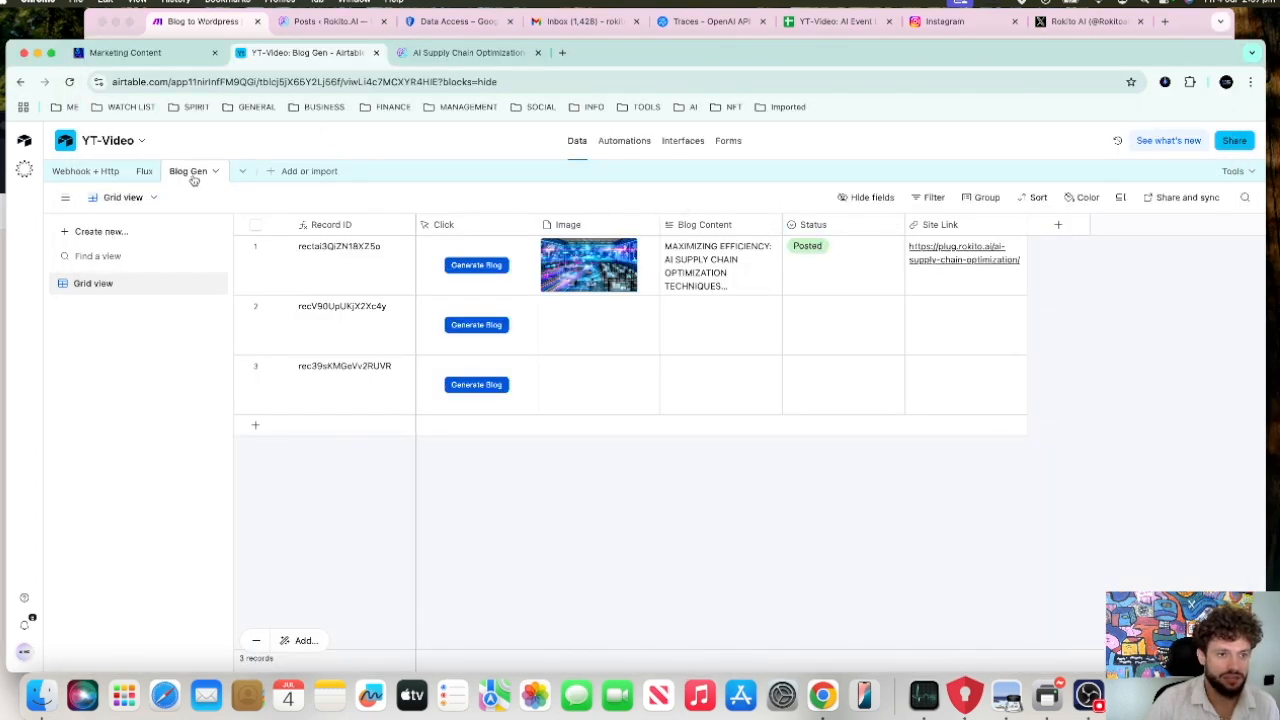
left_click(184, 24)
scroll(928, 465, "down", 3)
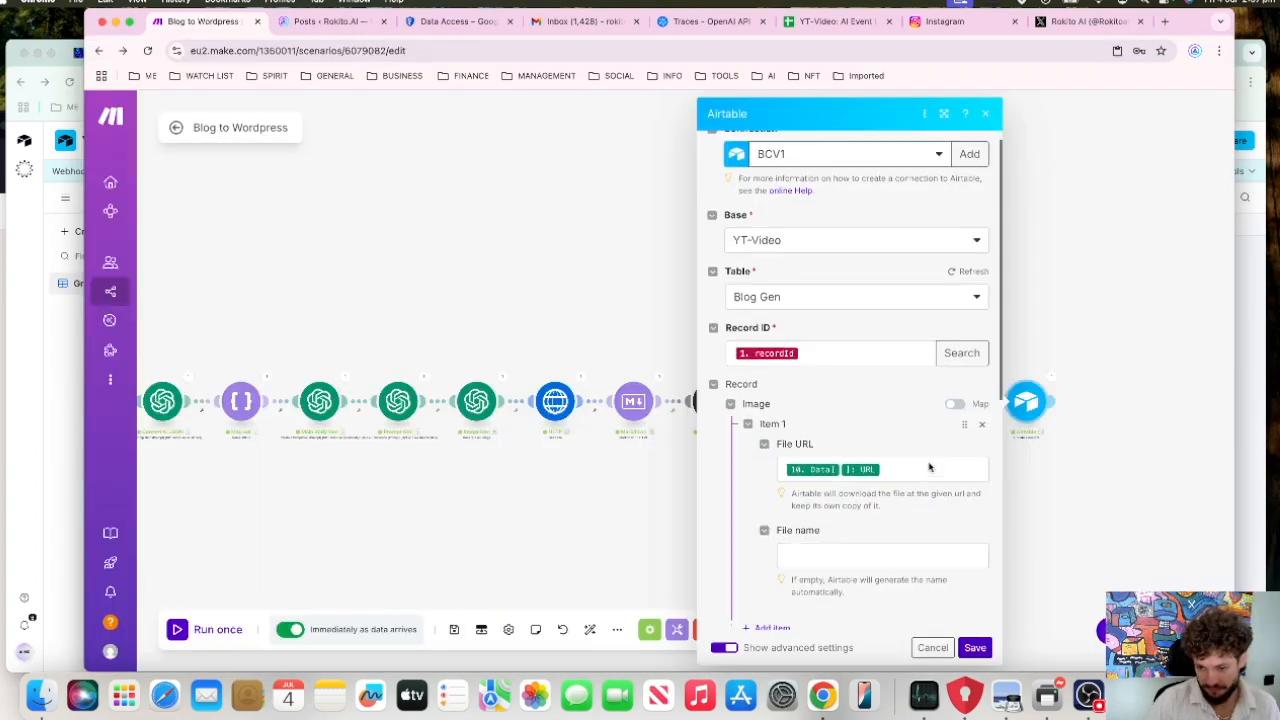
scroll(928, 465, "down", 5)
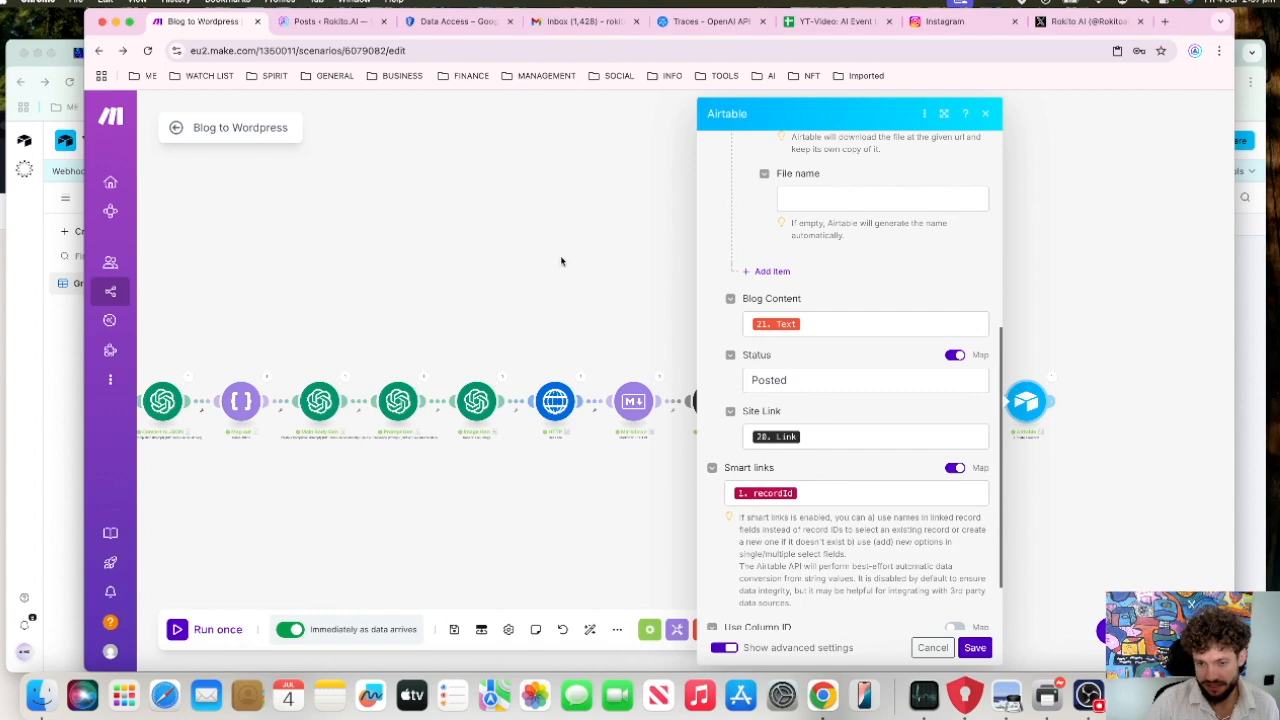
left_click_drag(560, 260, 361, 281)
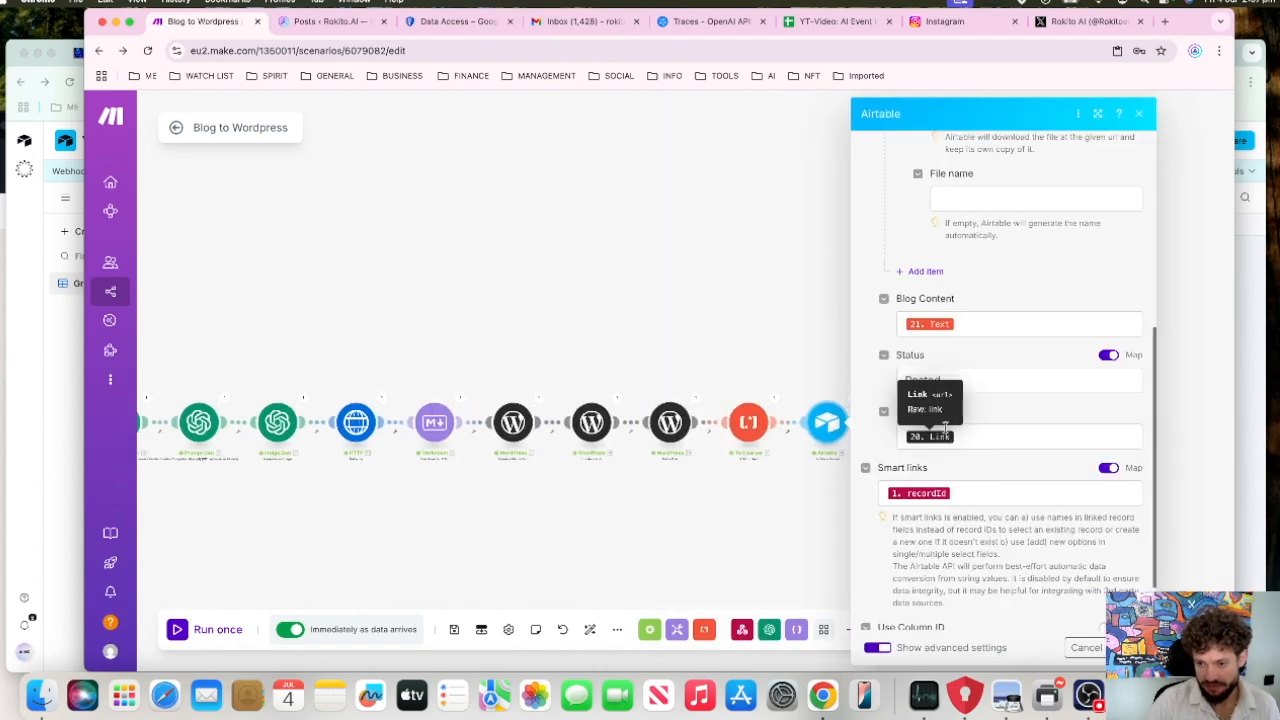
Step: Inspect the Airtable module's Status and Blog Content mappings with the available source items, and close the module
left_click(997, 376)
left_click(980, 323)
scroll(981, 290, "up", 4)
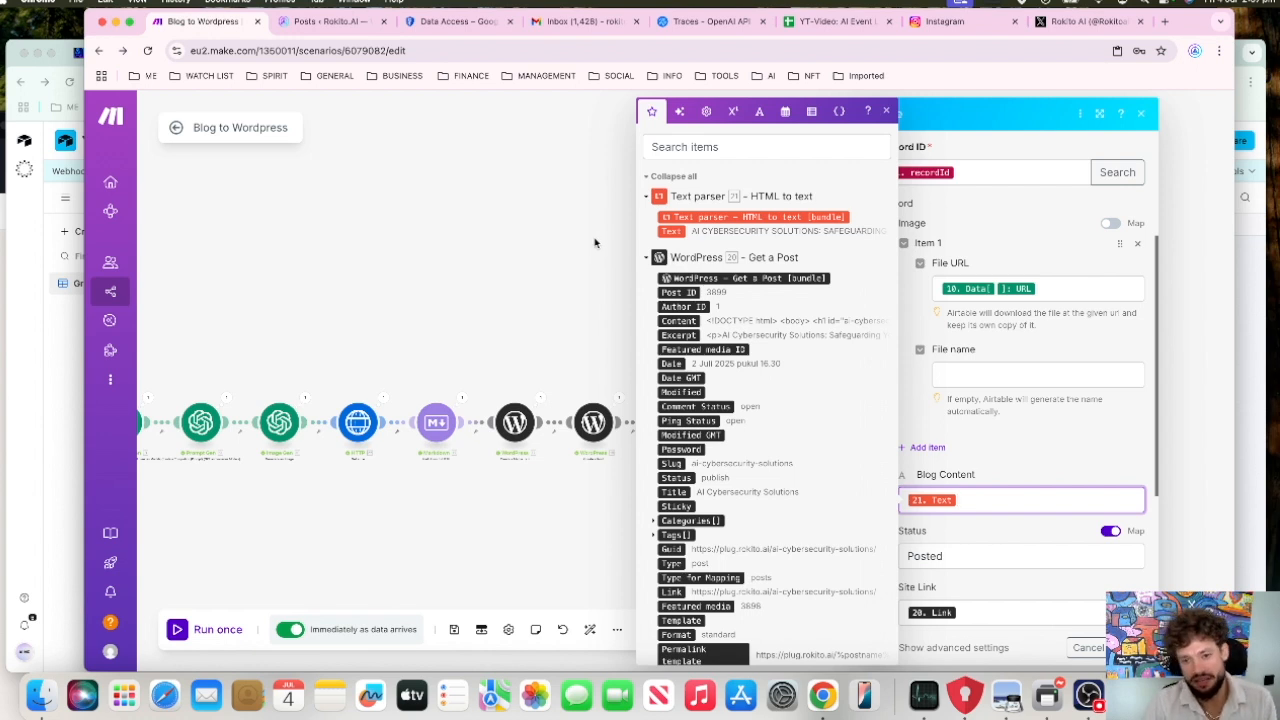
left_click(594, 242)
scroll(810, 442, "up", 5)
left_click(693, 420)
left_click(706, 299)
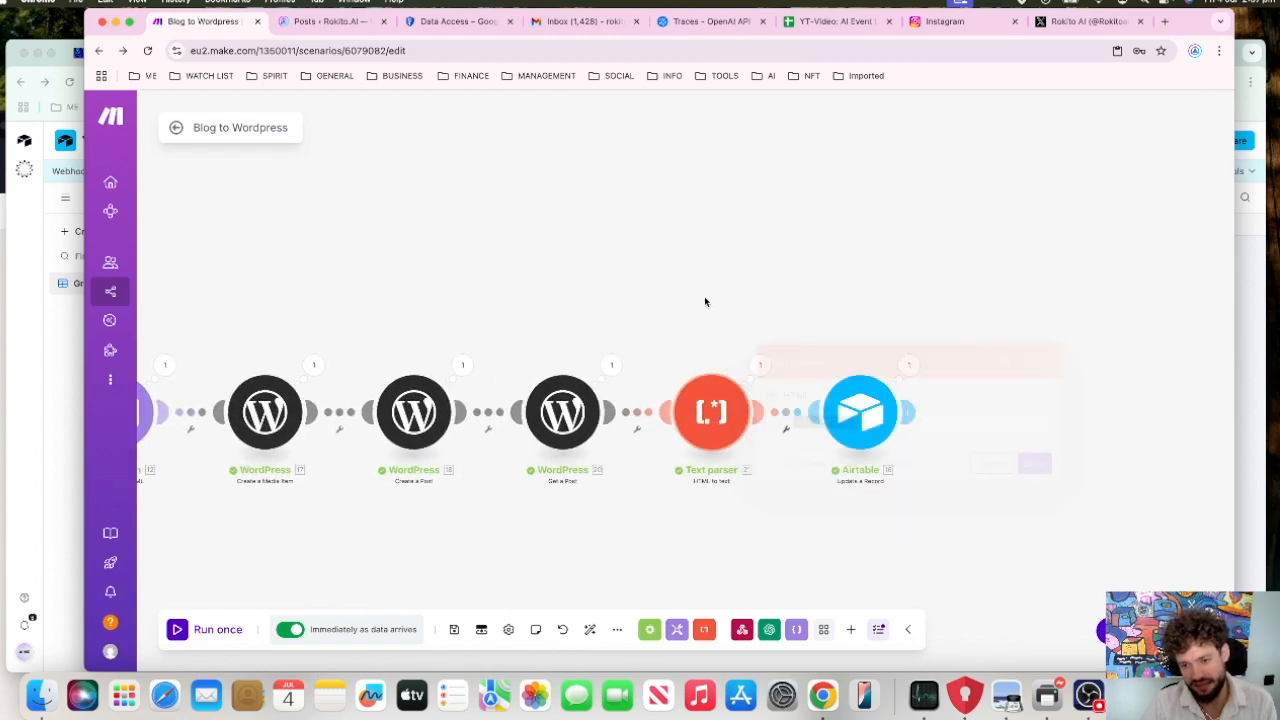
Step: Reopen the final Airtable module, review its mappings from Record ID and image URL to Site Link and Smart links, and save it
left_click(875, 424)
scroll(1039, 487, "down", 5)
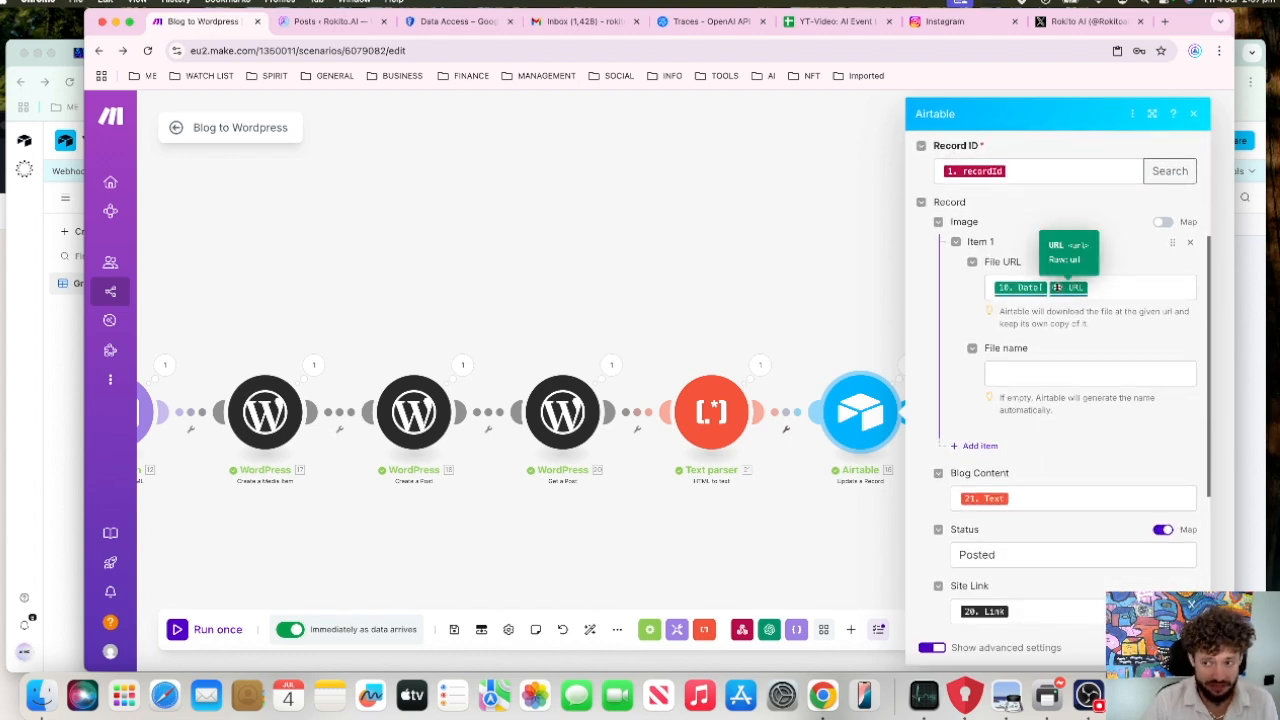
scroll(1047, 394, "down", 2)
scroll(1047, 452, "down", 4)
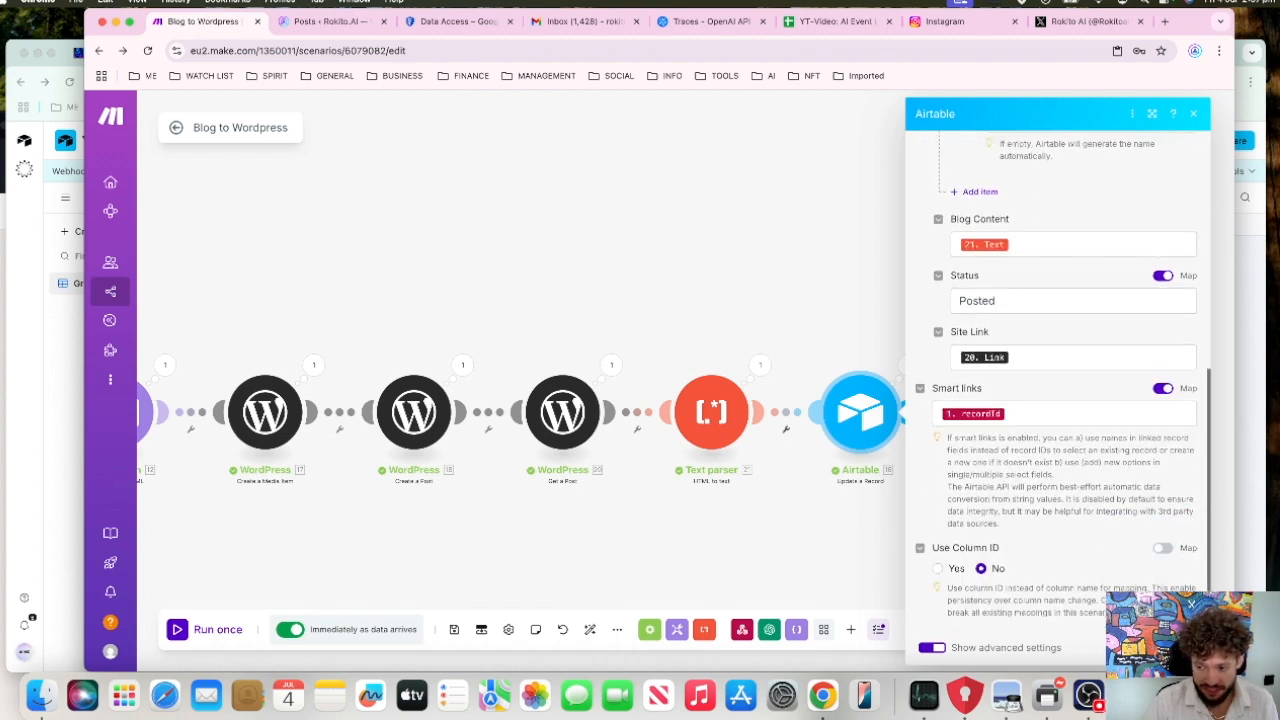
left_click(1175, 648)
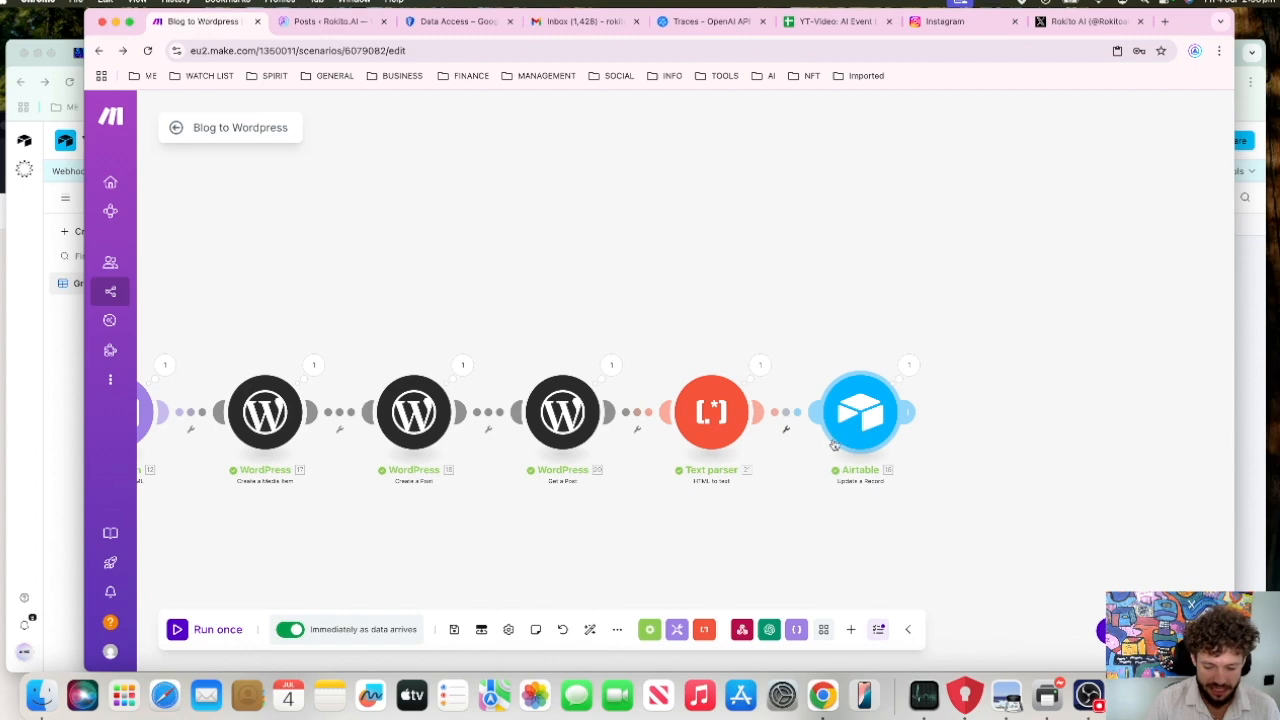
Step: Open the first OpenAI module to view its model and message settings, close it, and bring the whole scenario into view
scroll(986, 258, "left", 5)
scroll(989, 260, "down", 1)
scroll(554, 306, "down", 5)
scroll(423, 254, "left", 5)
left_click(676, 331)
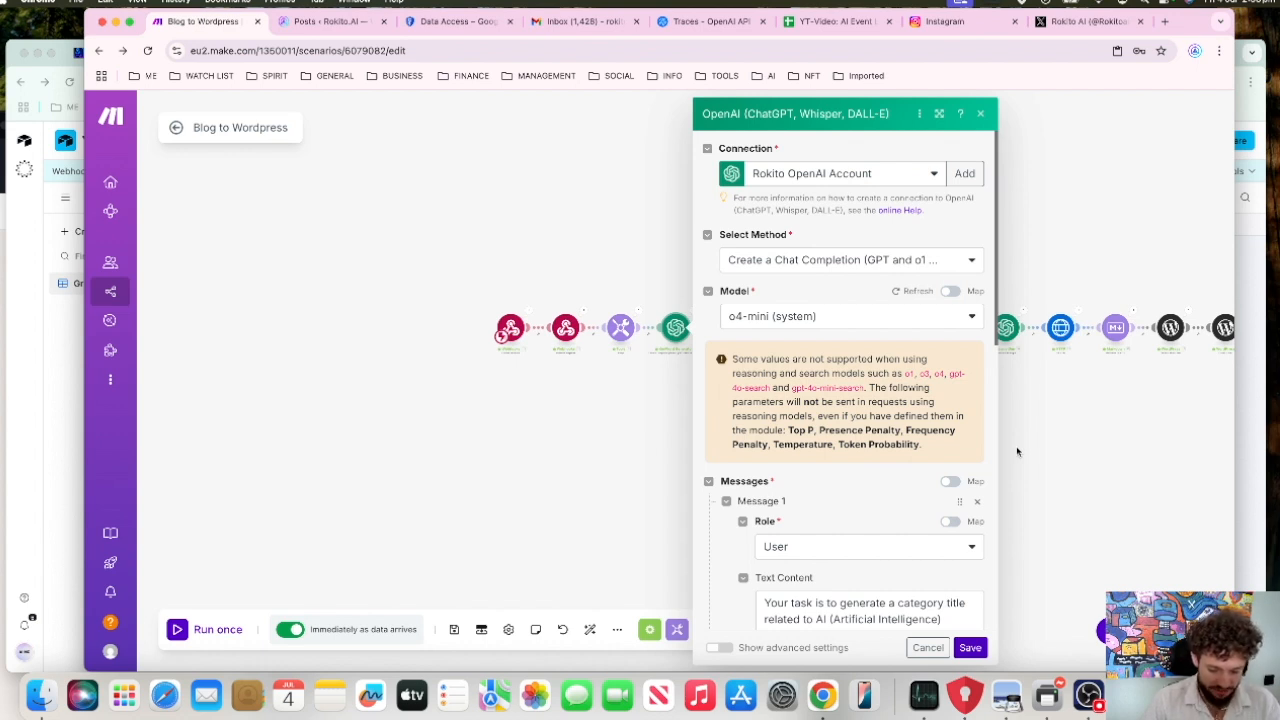
left_click(1068, 457)
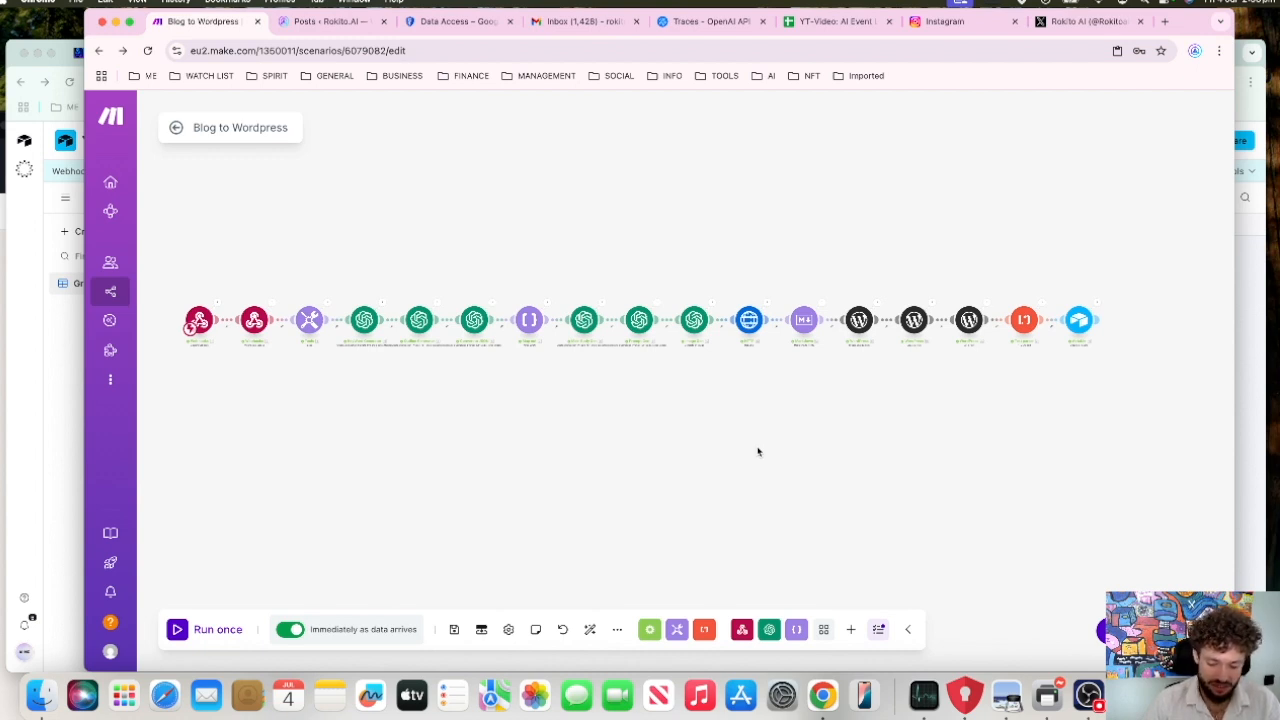
left_click_drag(758, 452, 733, 444)
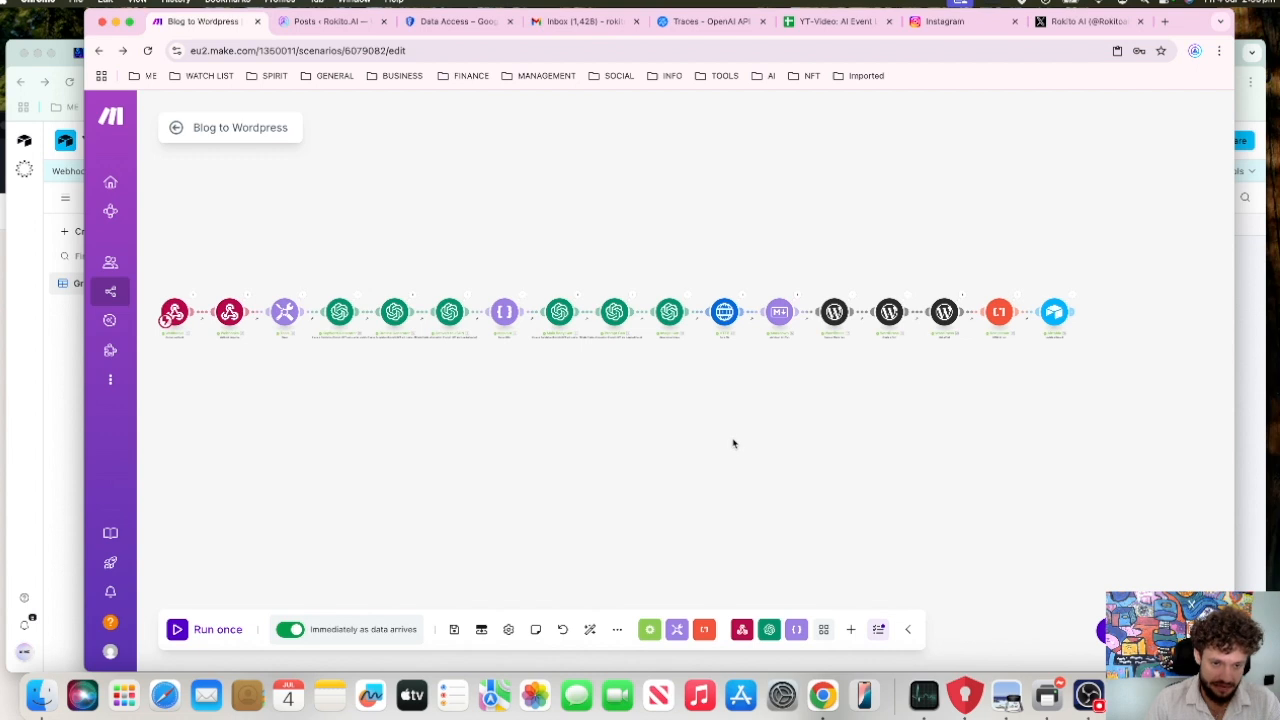